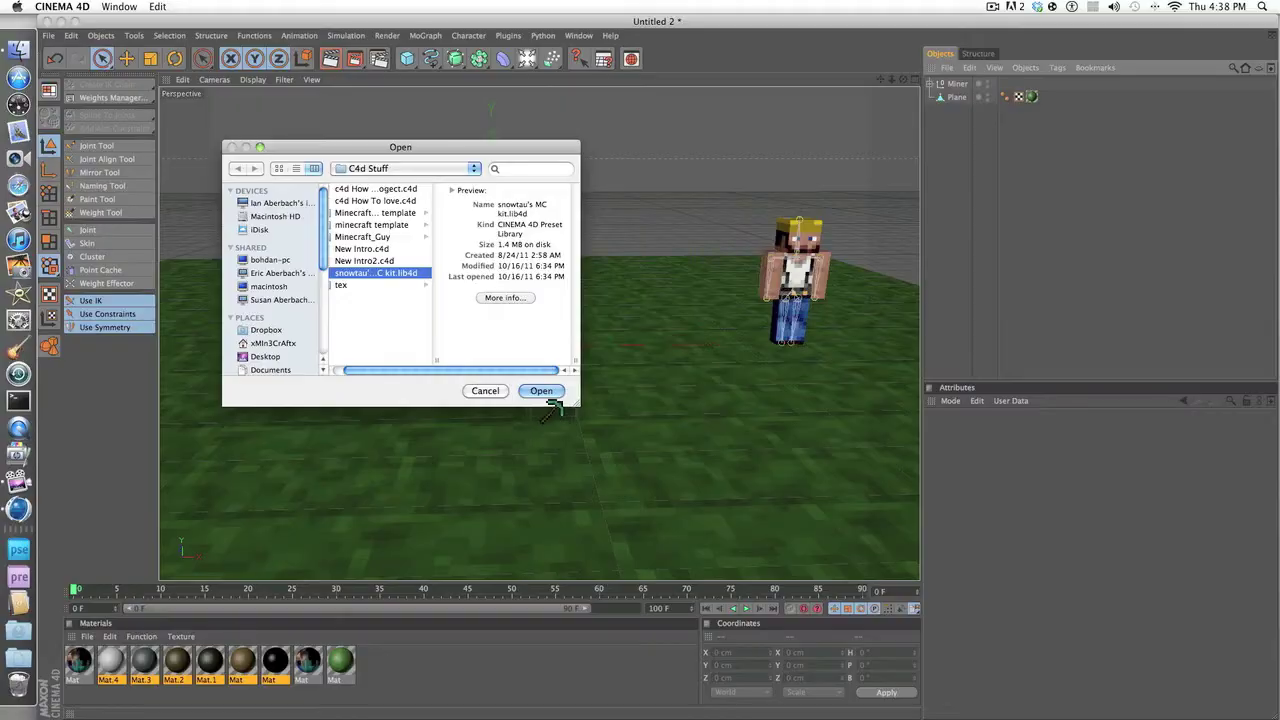
- Load the snowtau's MC kit.lib4d preset library and add its Character model to the scene
left_click(546, 392)
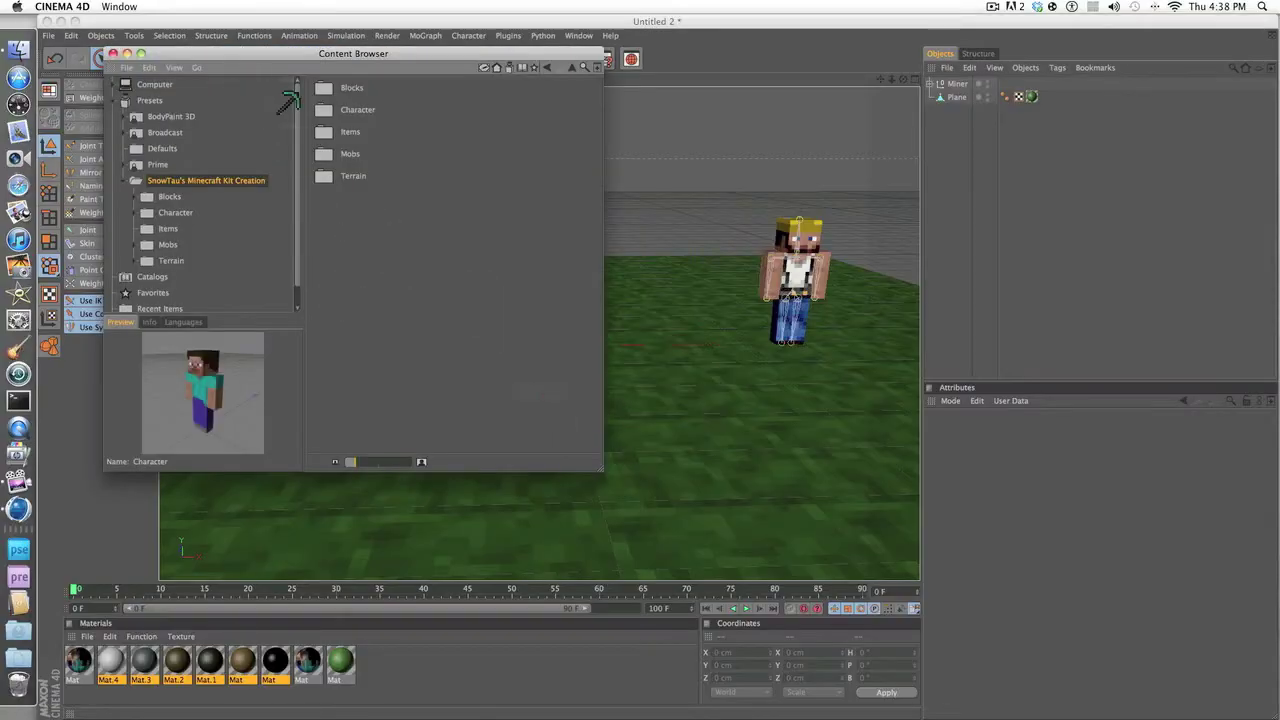
double_click(345, 88)
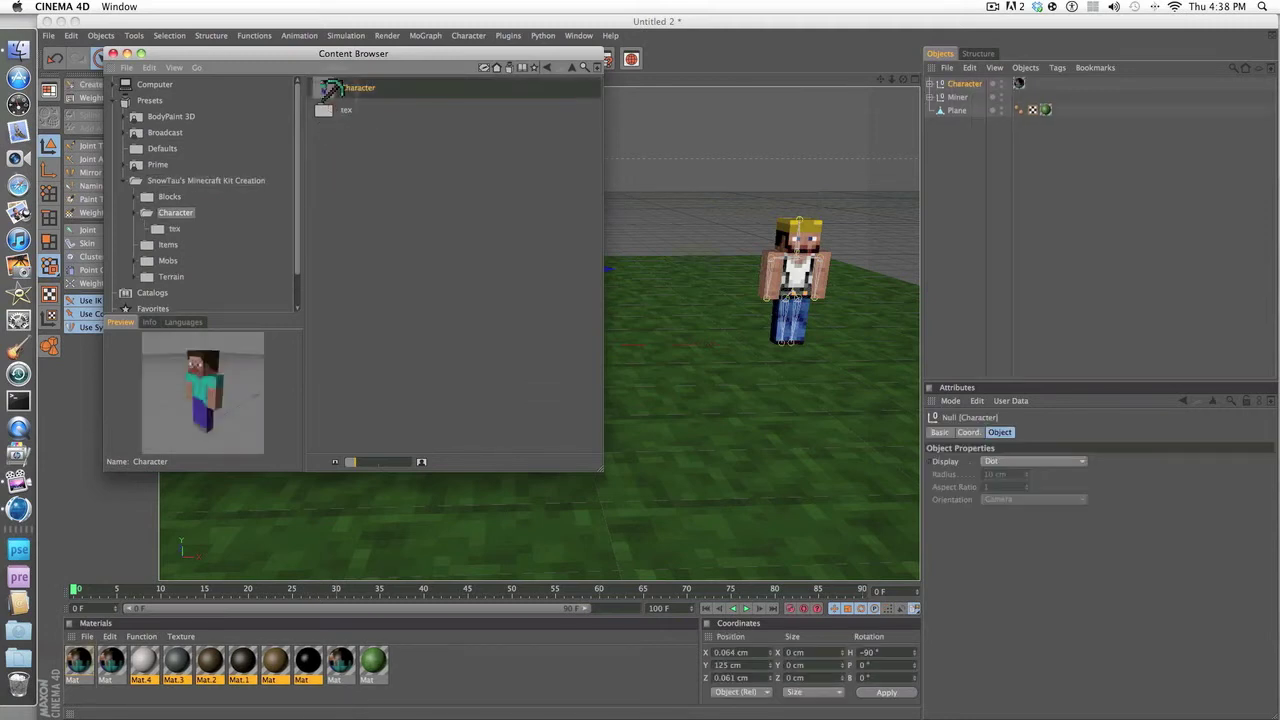
left_click(127, 53)
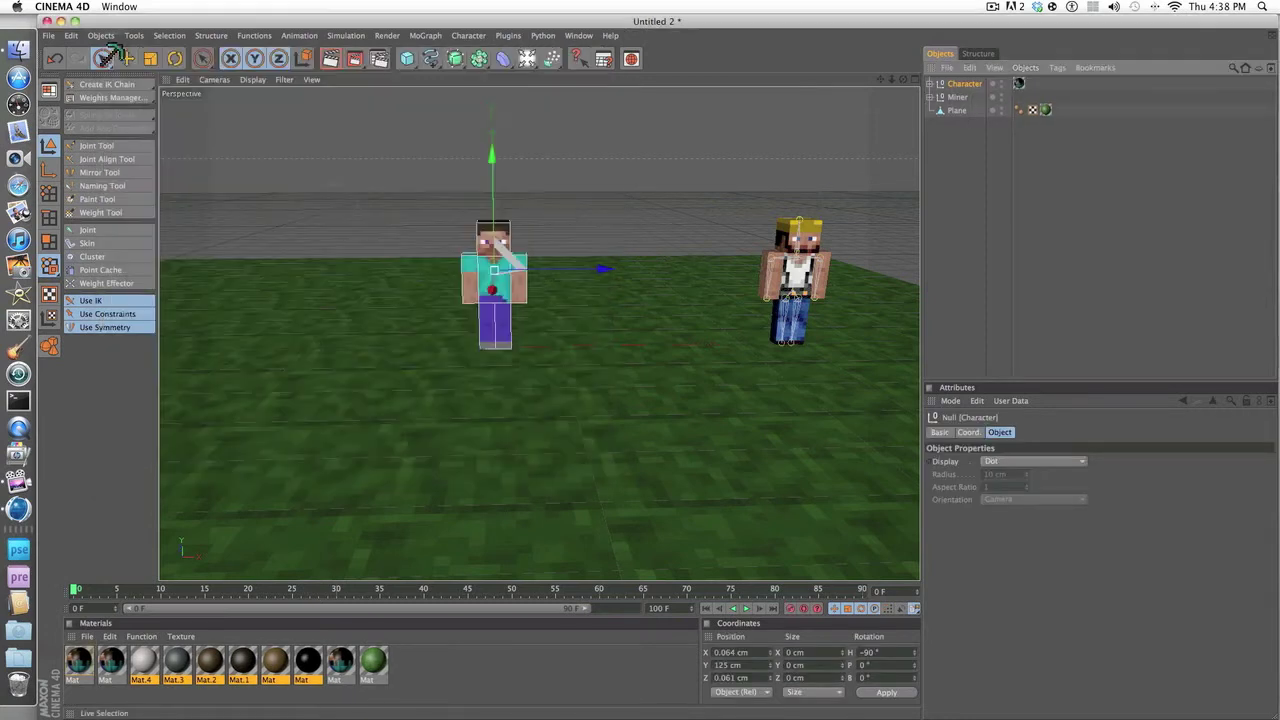
left_click(635, 205)
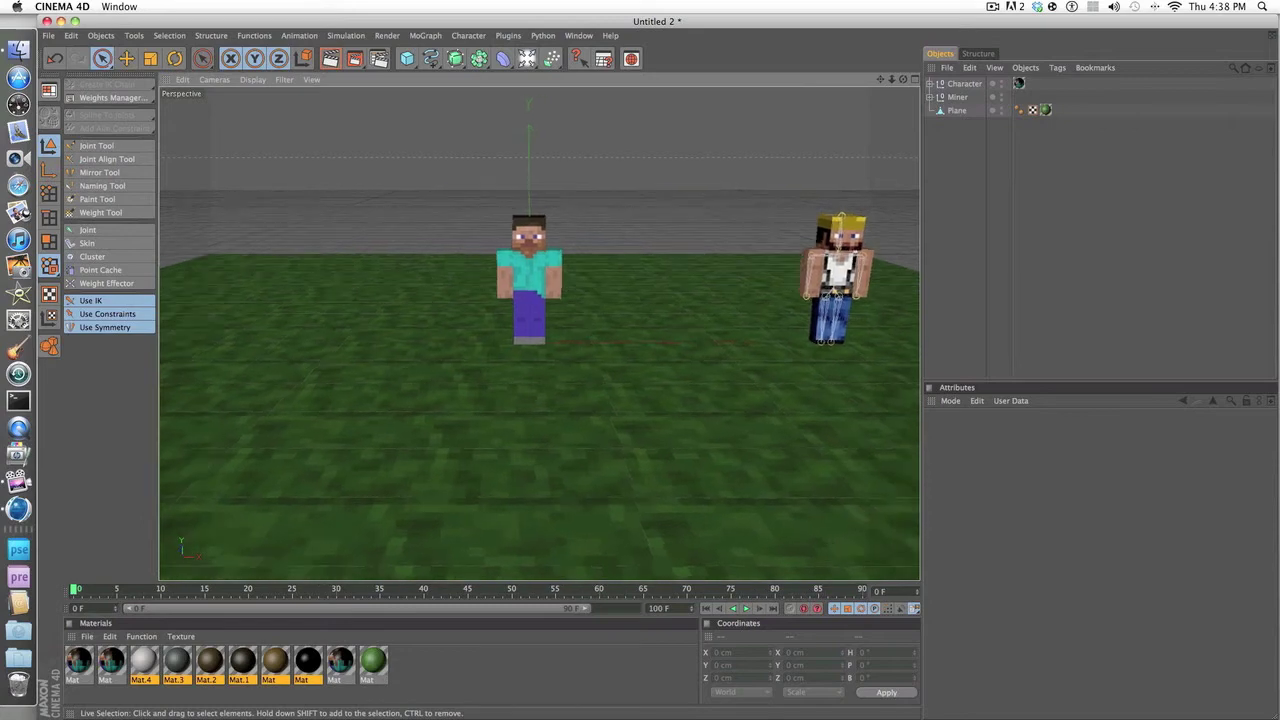
- Examine the new Character and the rigged Miner from several angles
left_click_drag(540, 400, 580, 380, "alt")
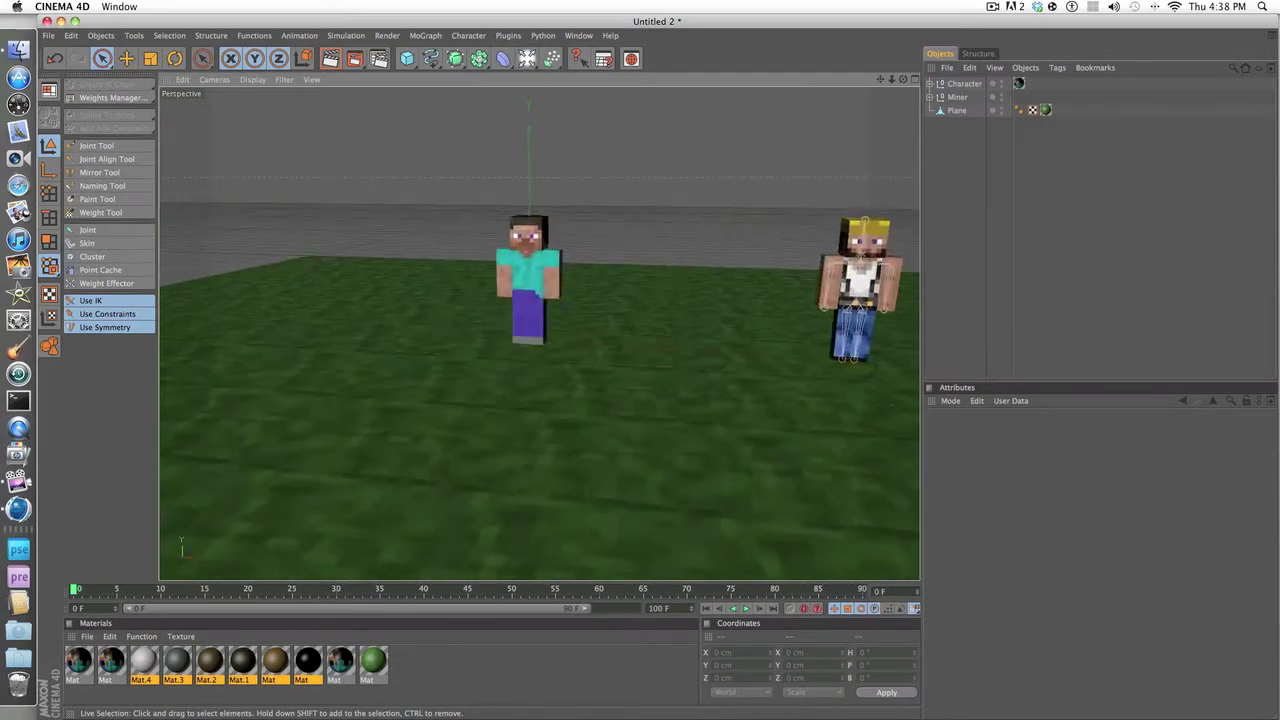
left_click_drag(540, 330, 260, 300, "alt")
left_click(580, 461)
left_click(540, 150)
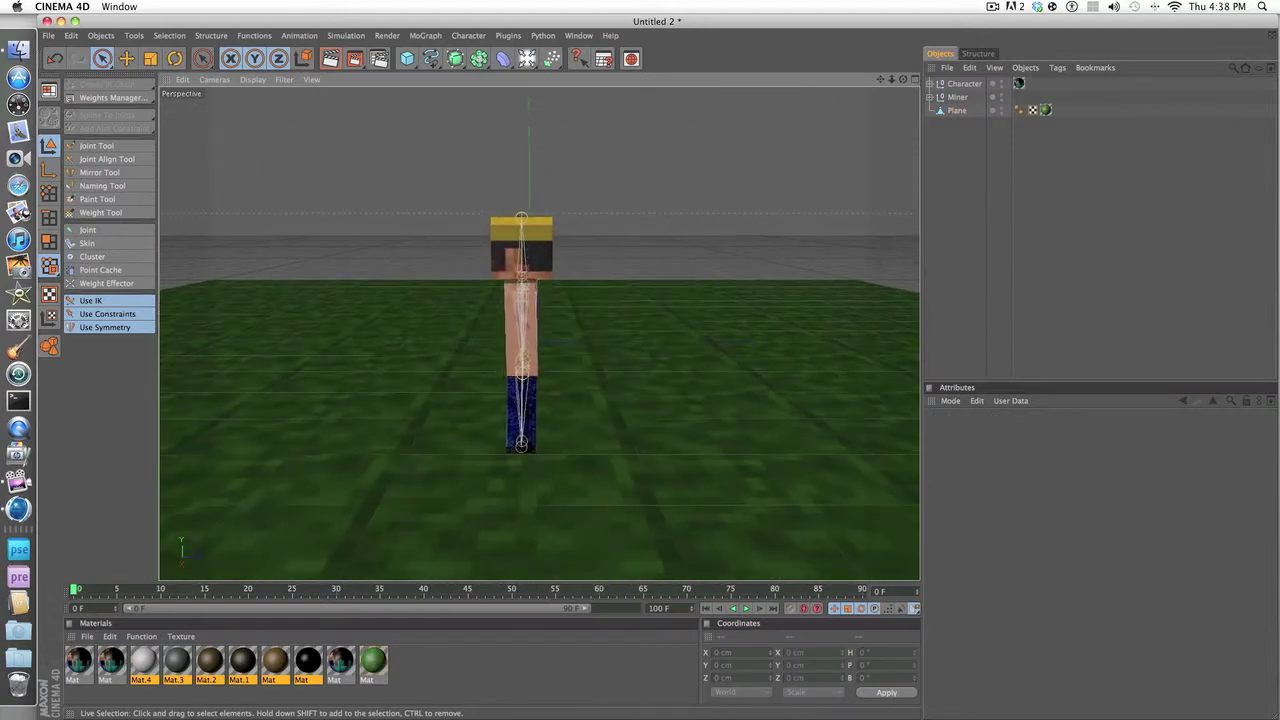
left_click_drag(260, 300, 277, 278, "alt")
left_click_drag(560, 220, 567, 215, "alt")
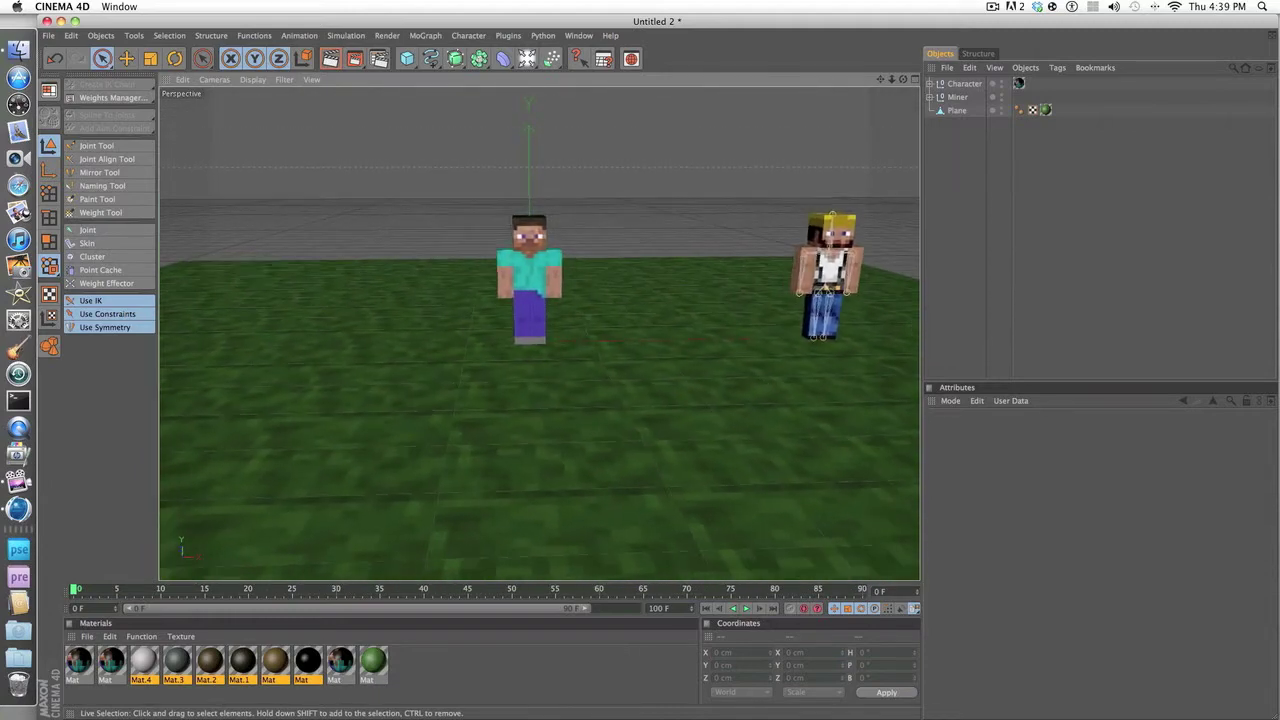
- Move the Miner along the X axis to about 243 cm, nearer the Character, and expand its hierarchy
left_click(958, 97)
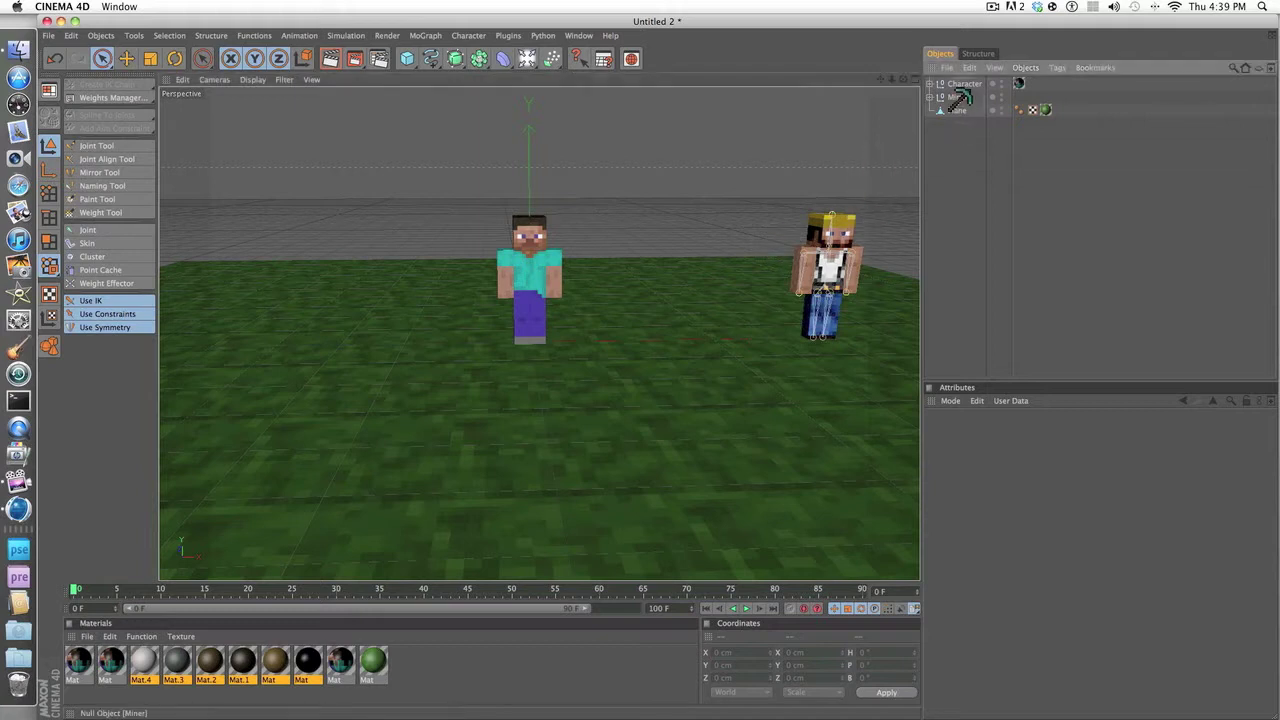
left_click_drag(872, 268, 790, 270)
left_click(931, 97)
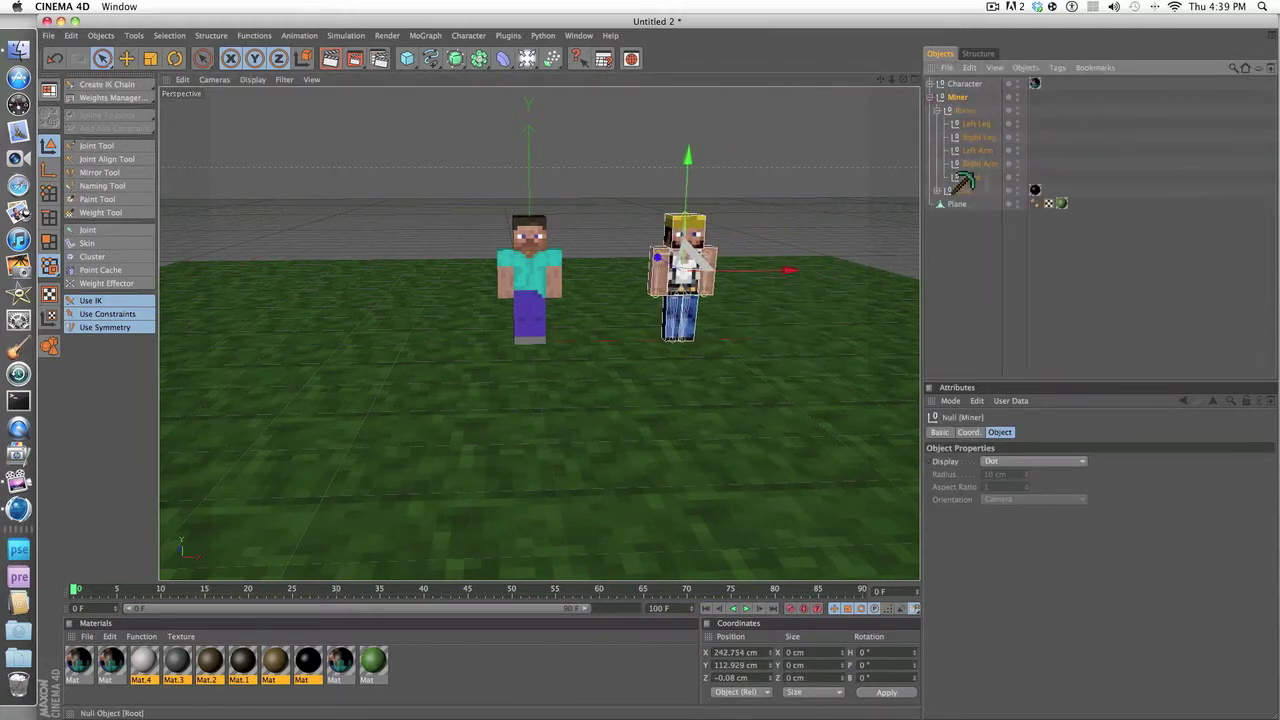
- Try shifting the Miner's Left Leg controller sideways and undo the move
left_click(976, 123)
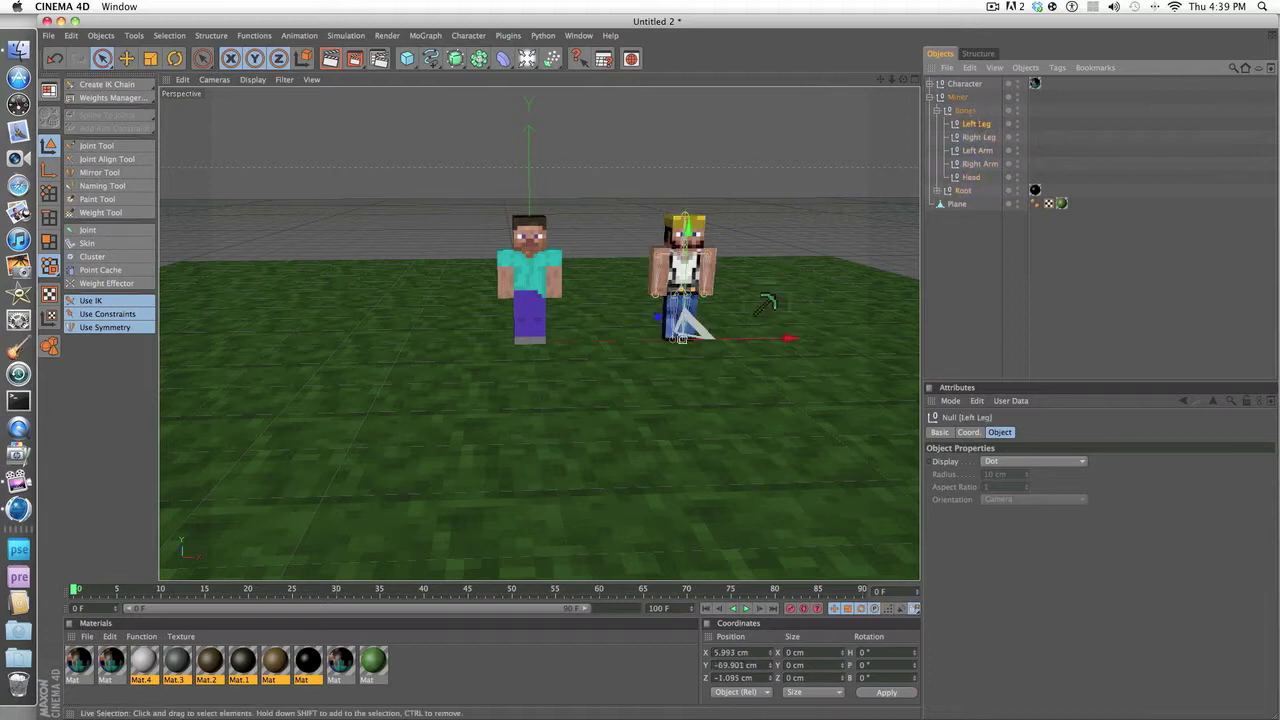
left_click_drag(684, 338, 714, 338)
left_click(55, 58)
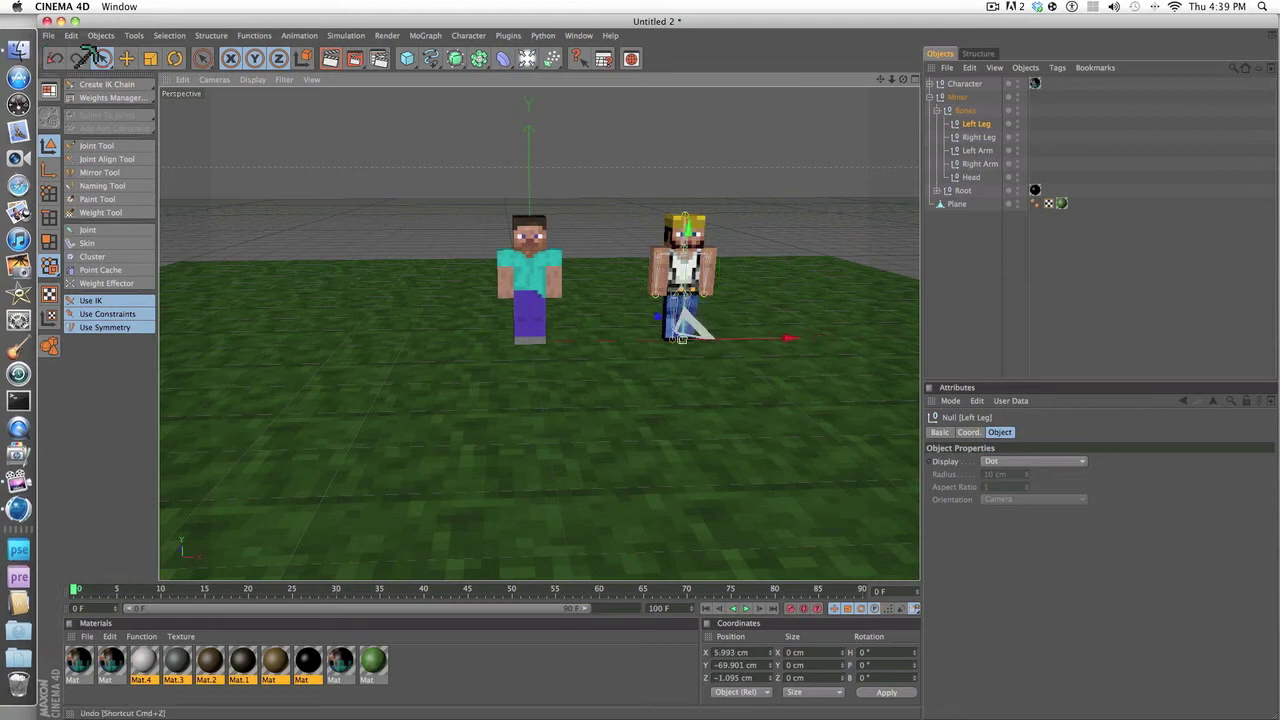
- Move the whole Miner away from the Character to about X 472 cm and collapse its hierarchy
left_click(957, 97)
left_click_drag(736, 271, 876, 272)
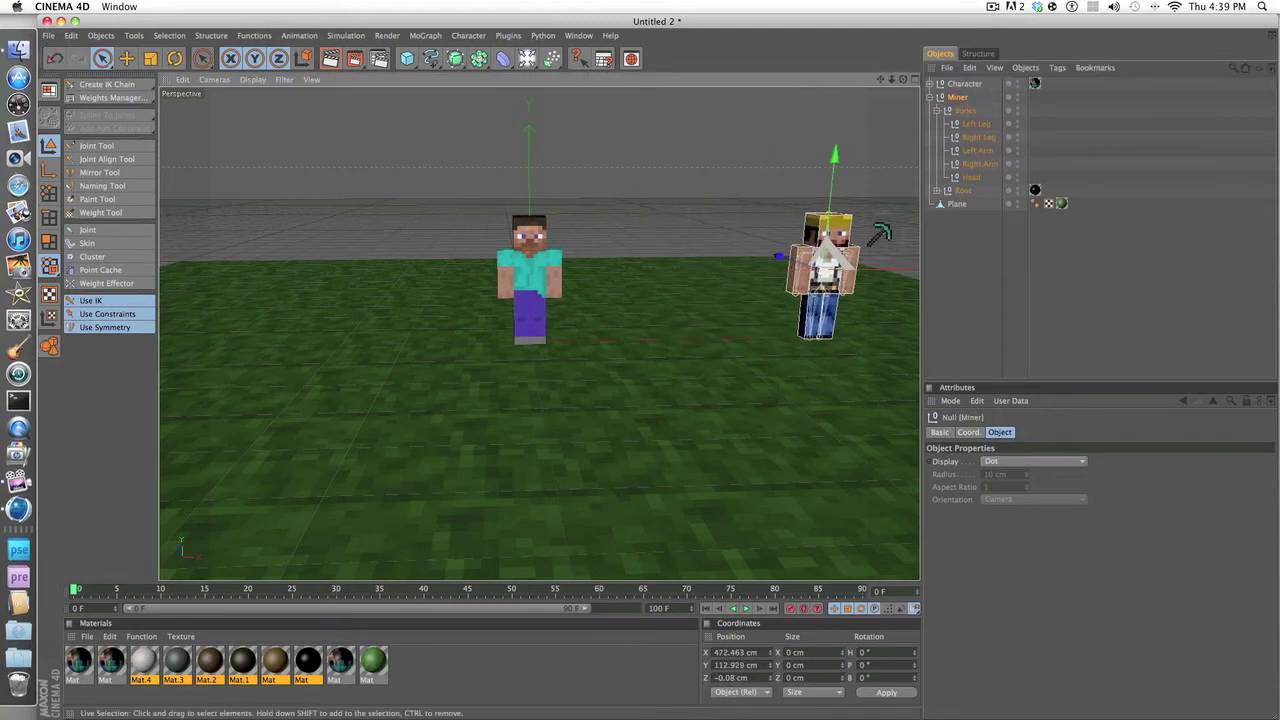
left_click(931, 97)
- In the Front view, draw a joint chain inside the Character from upper chest to pelvis, then through one hip down to the foot
left_click(934, 83)
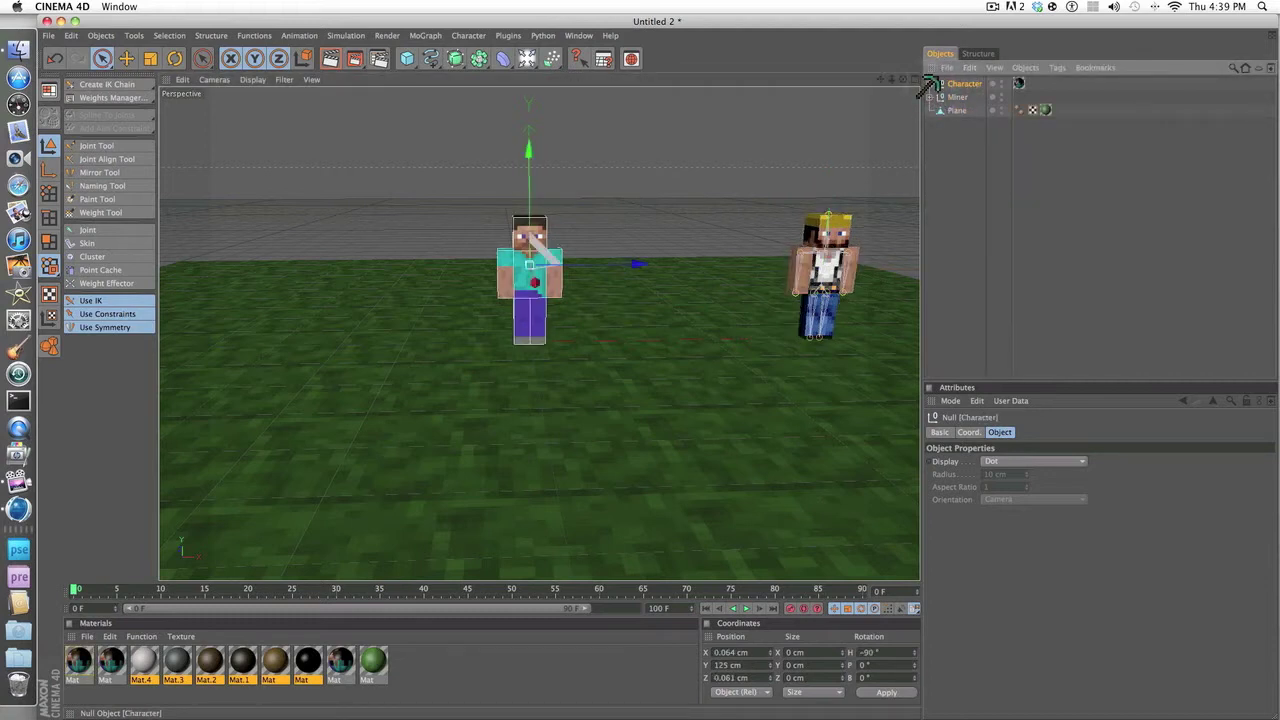
key("F4")
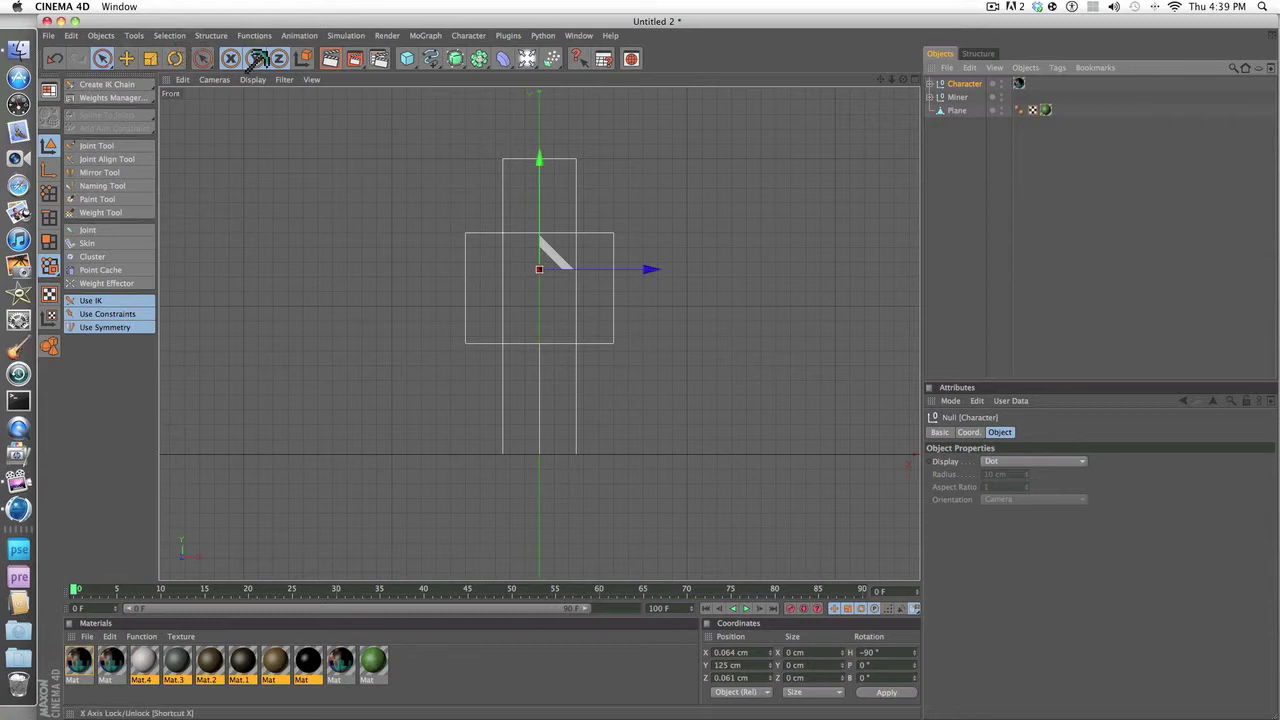
left_click(95, 145)
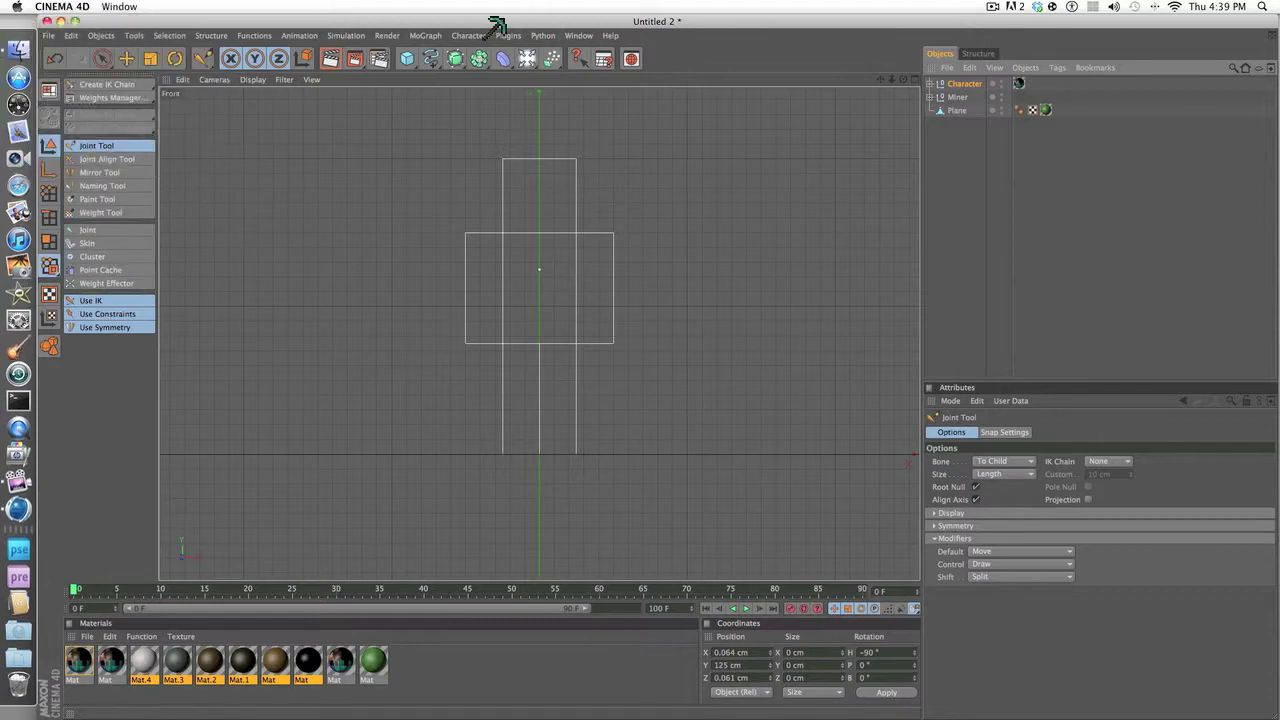
left_click(478, 35)
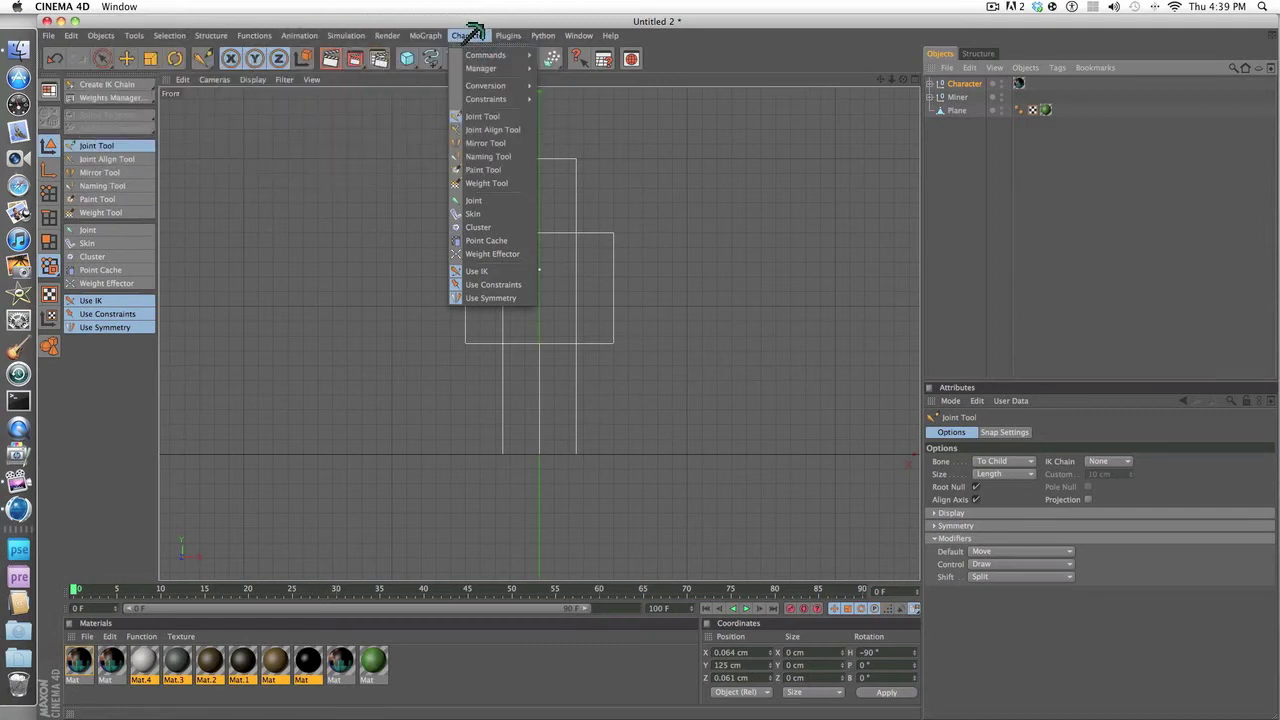
left_click(478, 35)
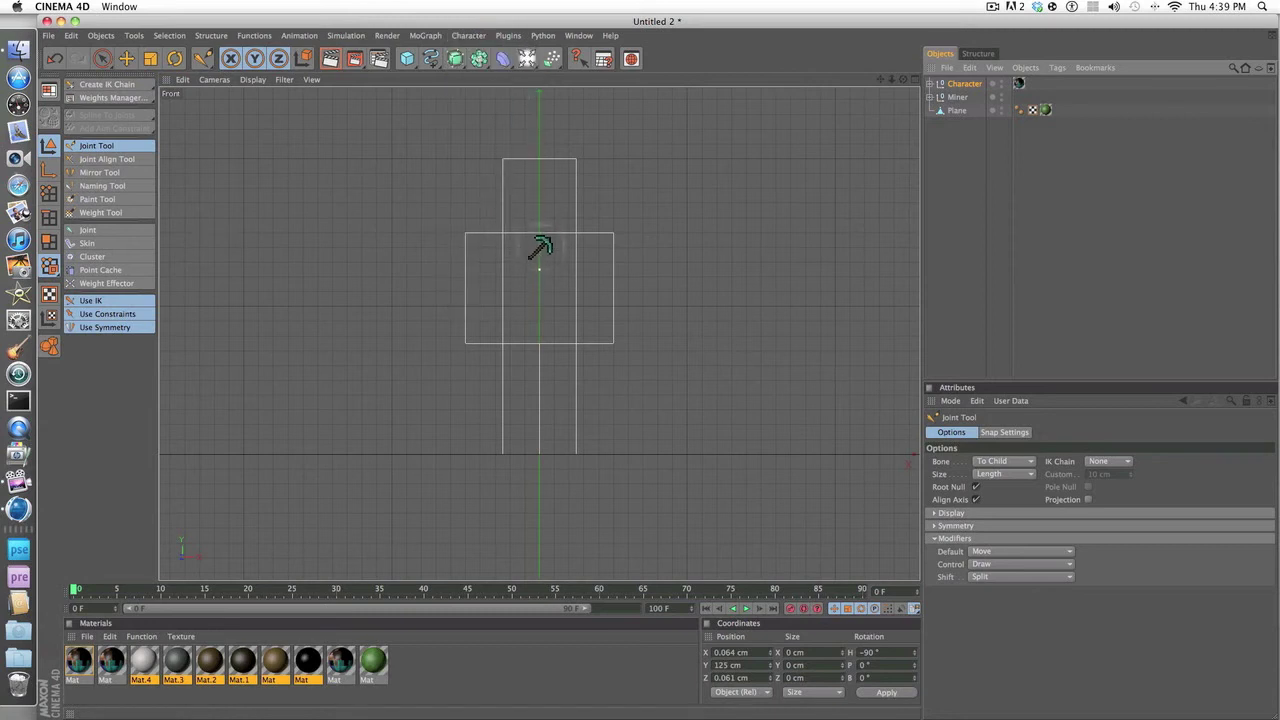
left_click(929, 84)
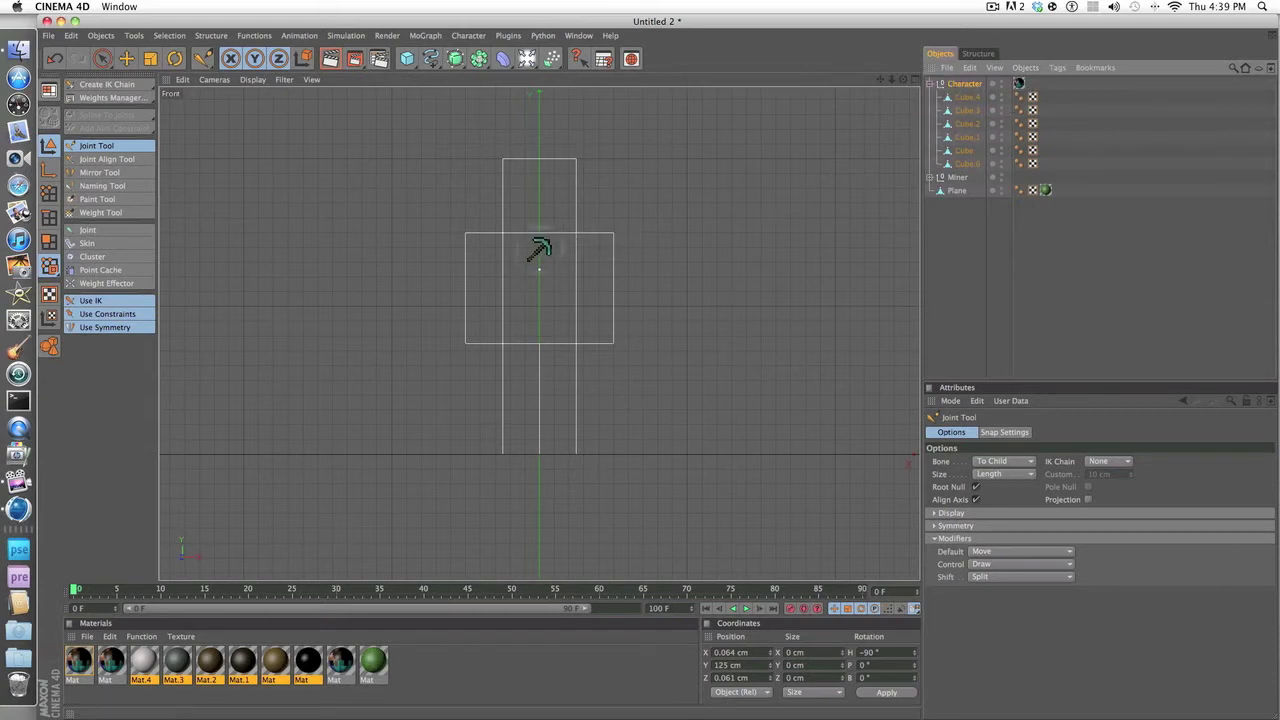
left_click(540, 249, "ctrl")
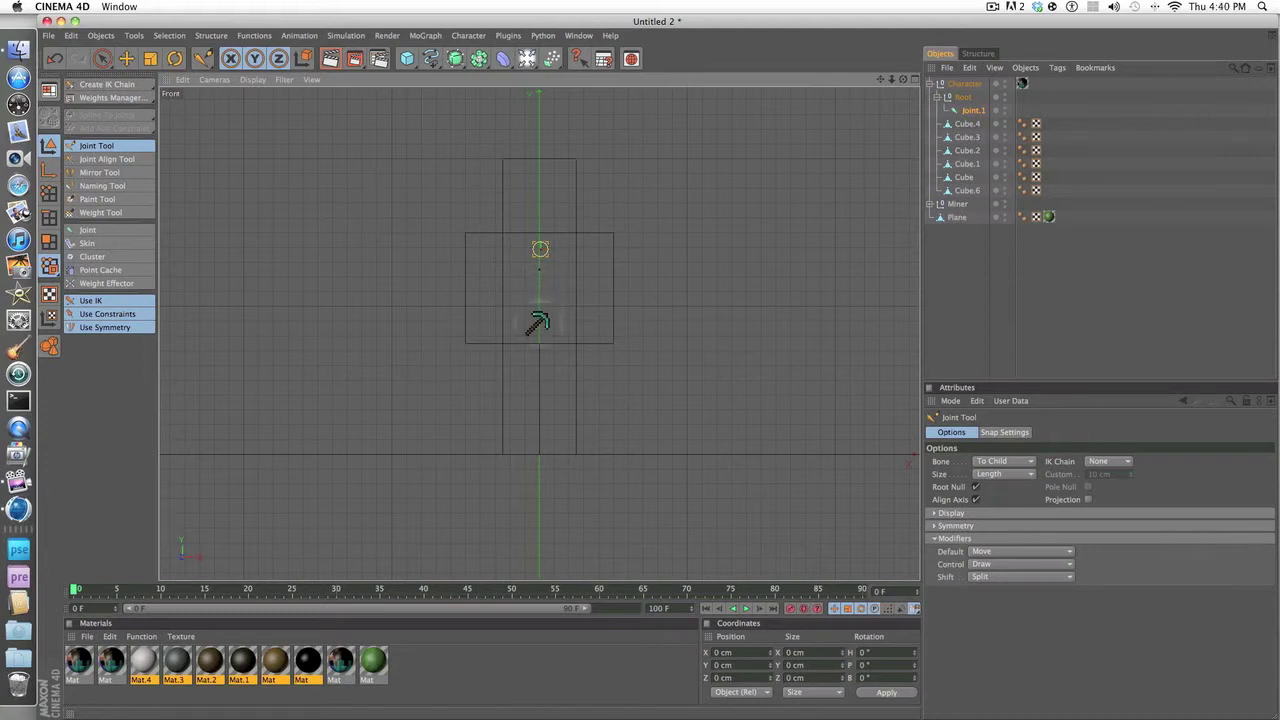
left_click(539, 322, "ctrl")
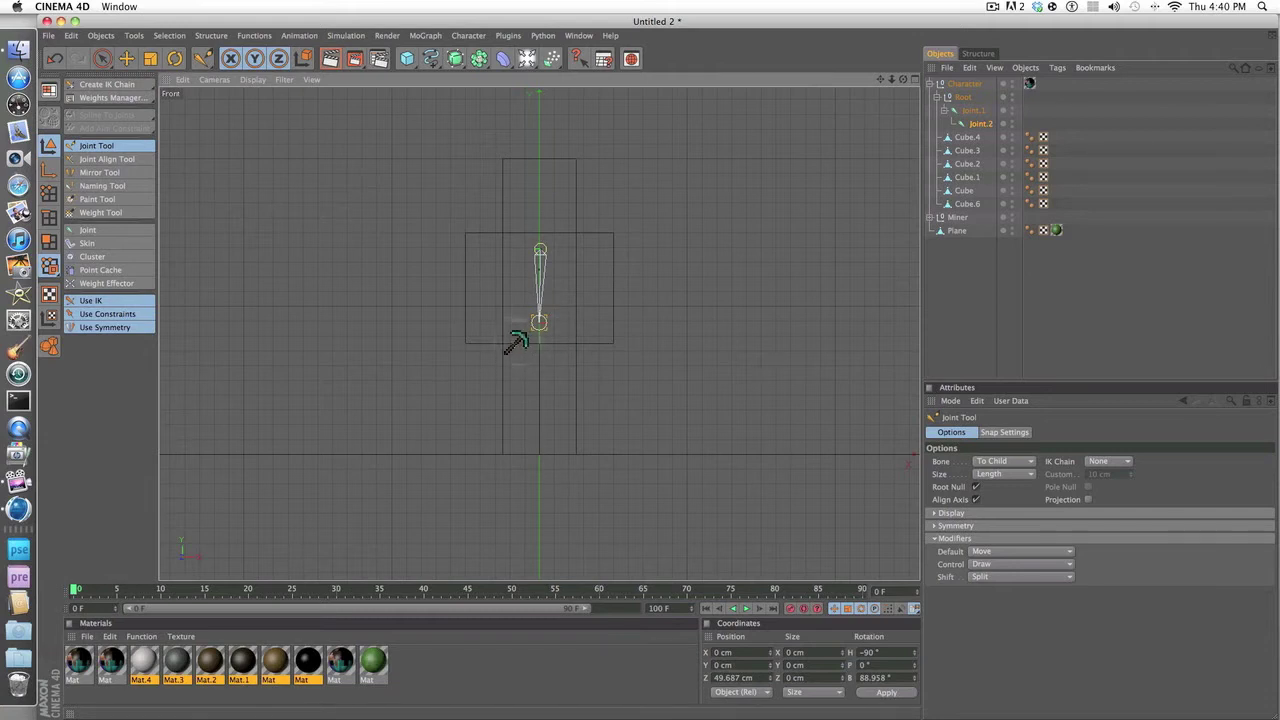
left_click(521, 344, "ctrl")
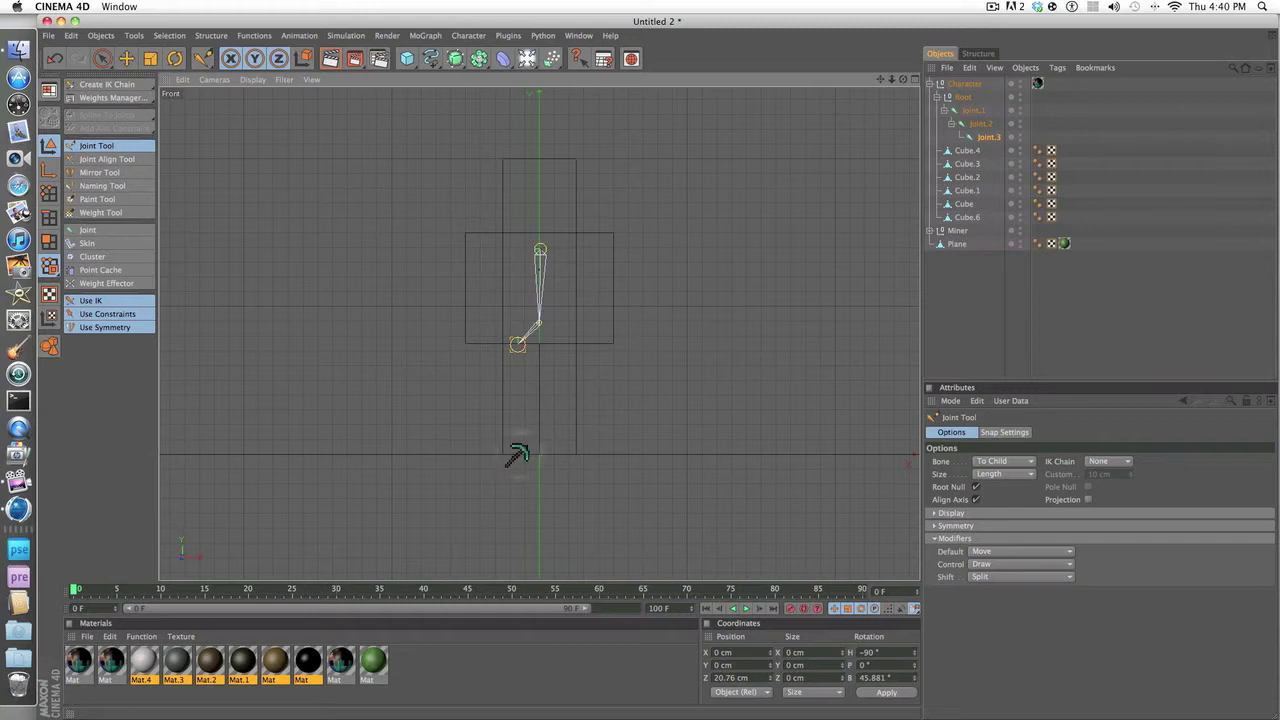
left_click(516, 454, "ctrl")
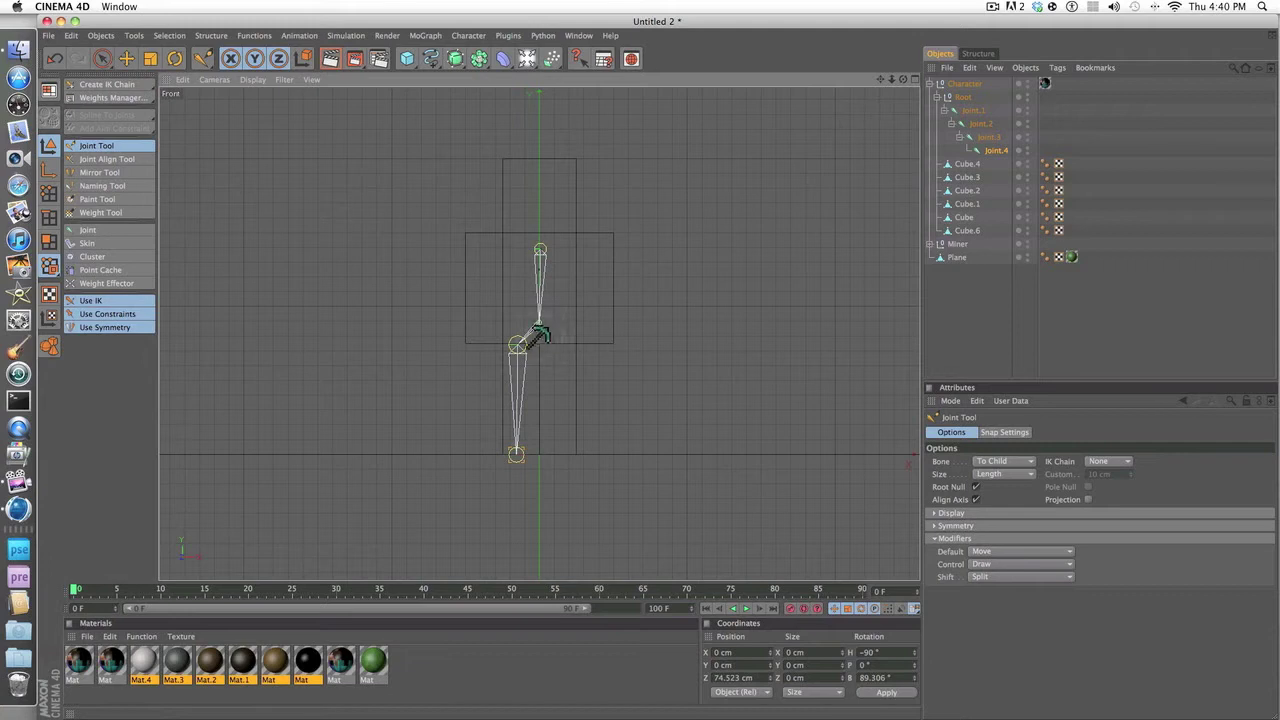
- Mirror the hip and foot joints across the body with the Mirror Tool to create the opposite leg
left_click(987, 137)
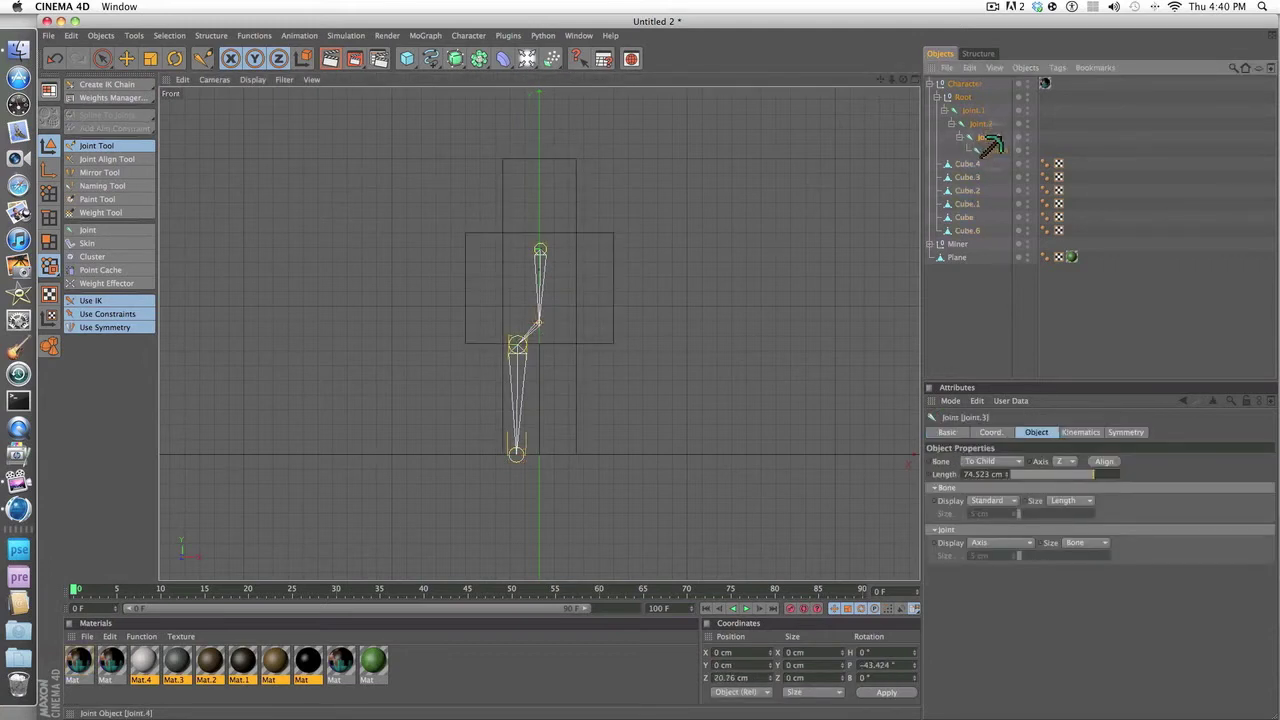
left_click(996, 150, "shift")
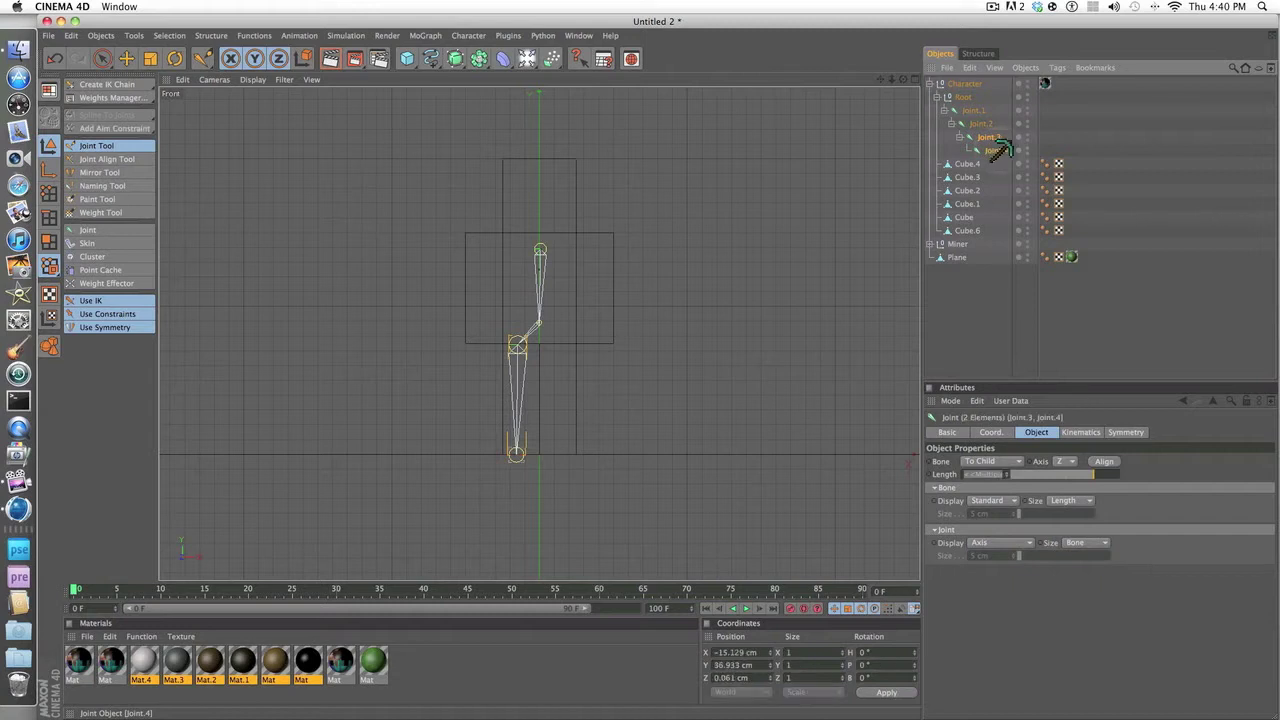
left_click(100, 172)
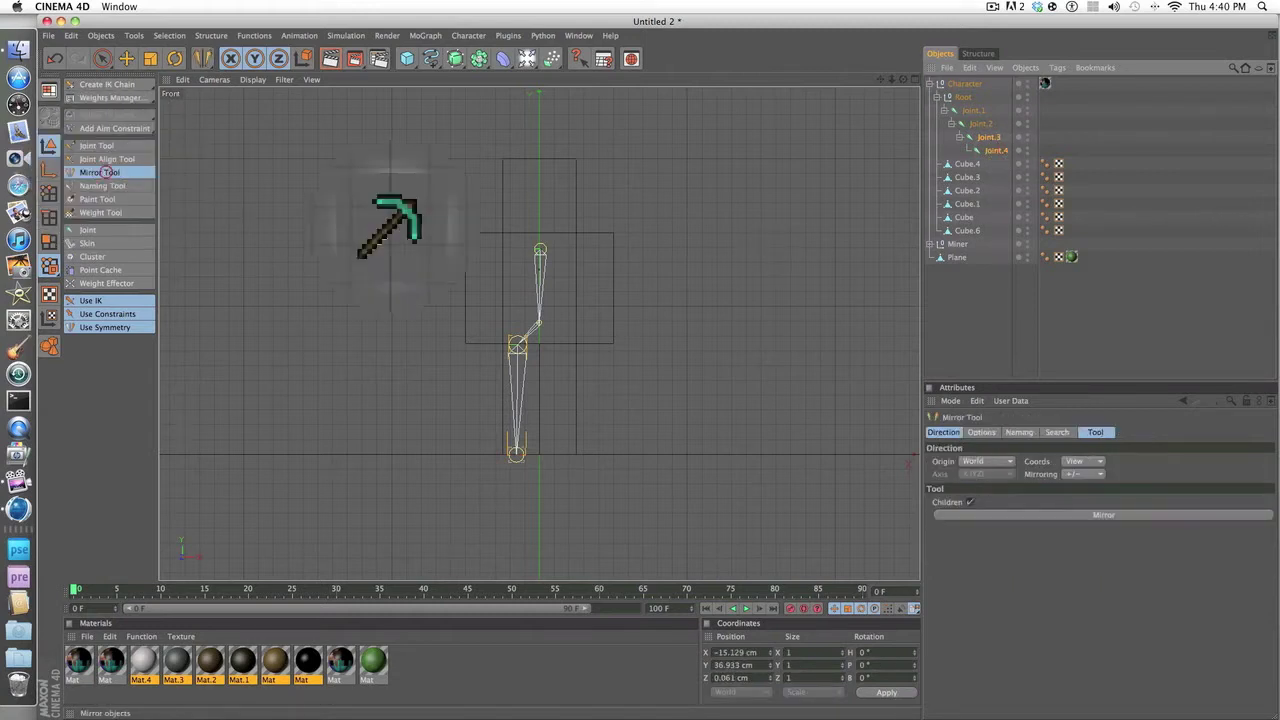
left_click(1050, 514)
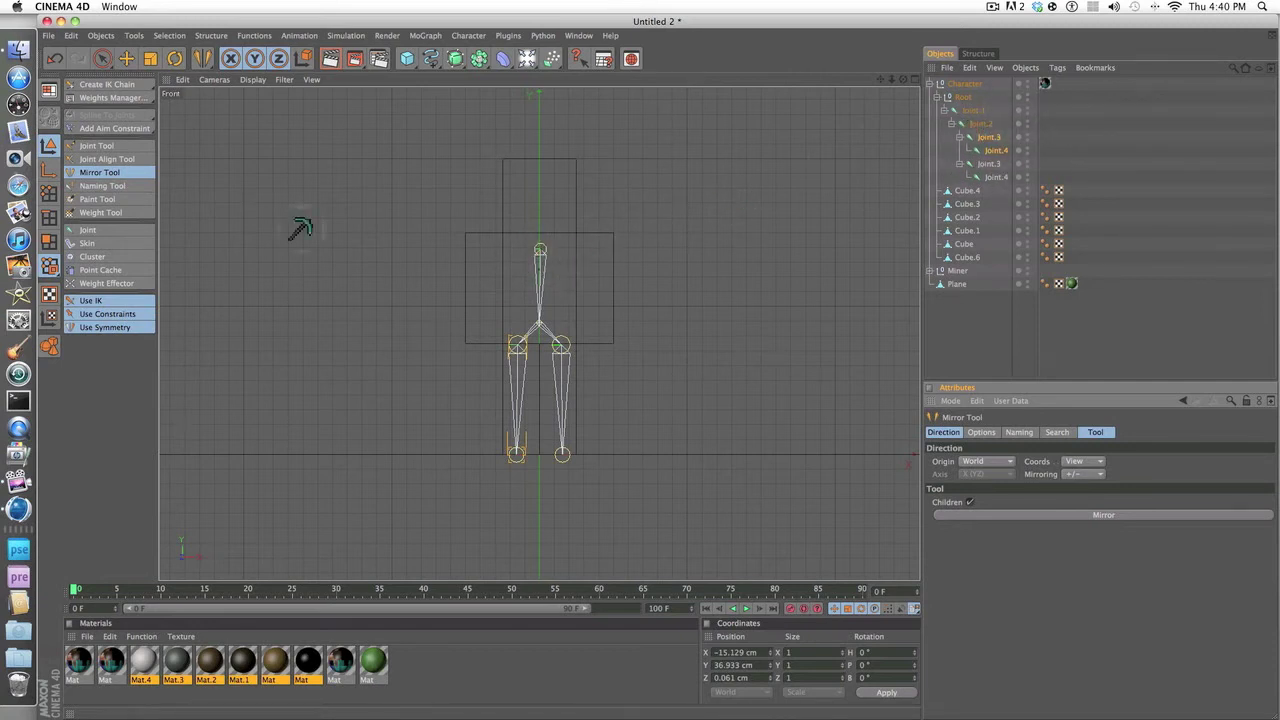
- Add a shoulder joint from the upper chest joint, on the same side as the first leg drawn
left_click(96, 145)
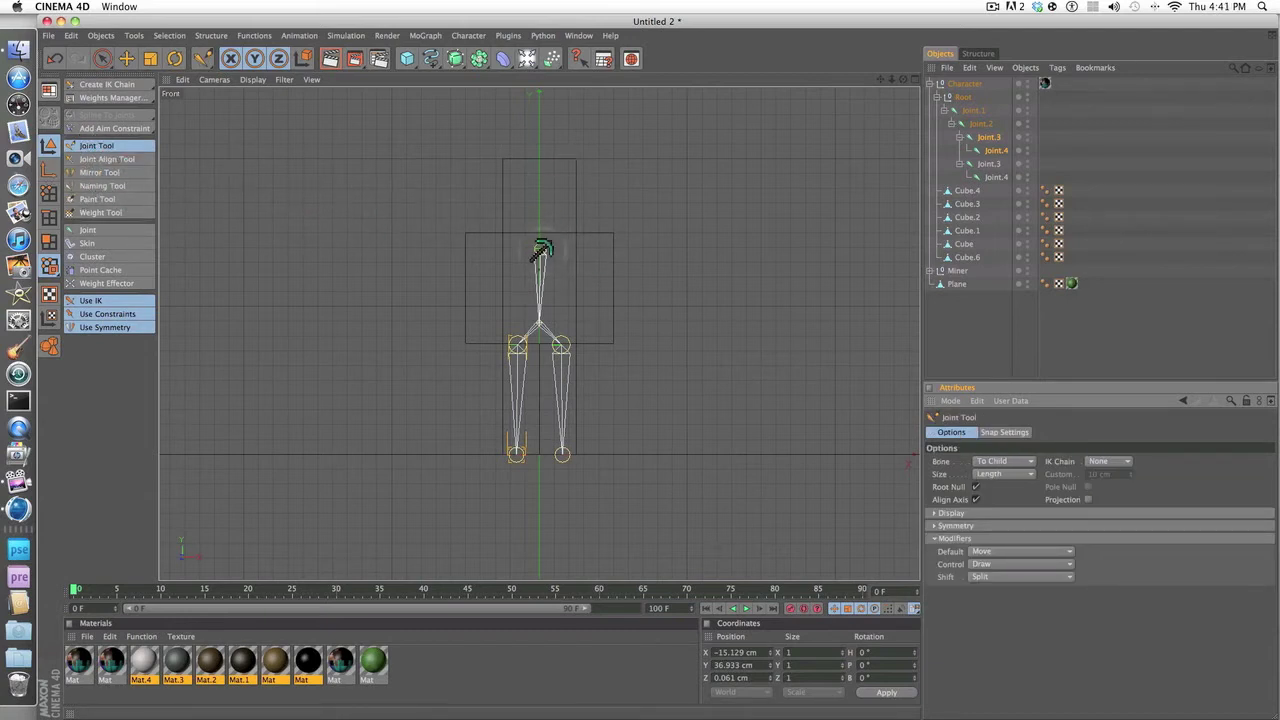
left_click(541, 251)
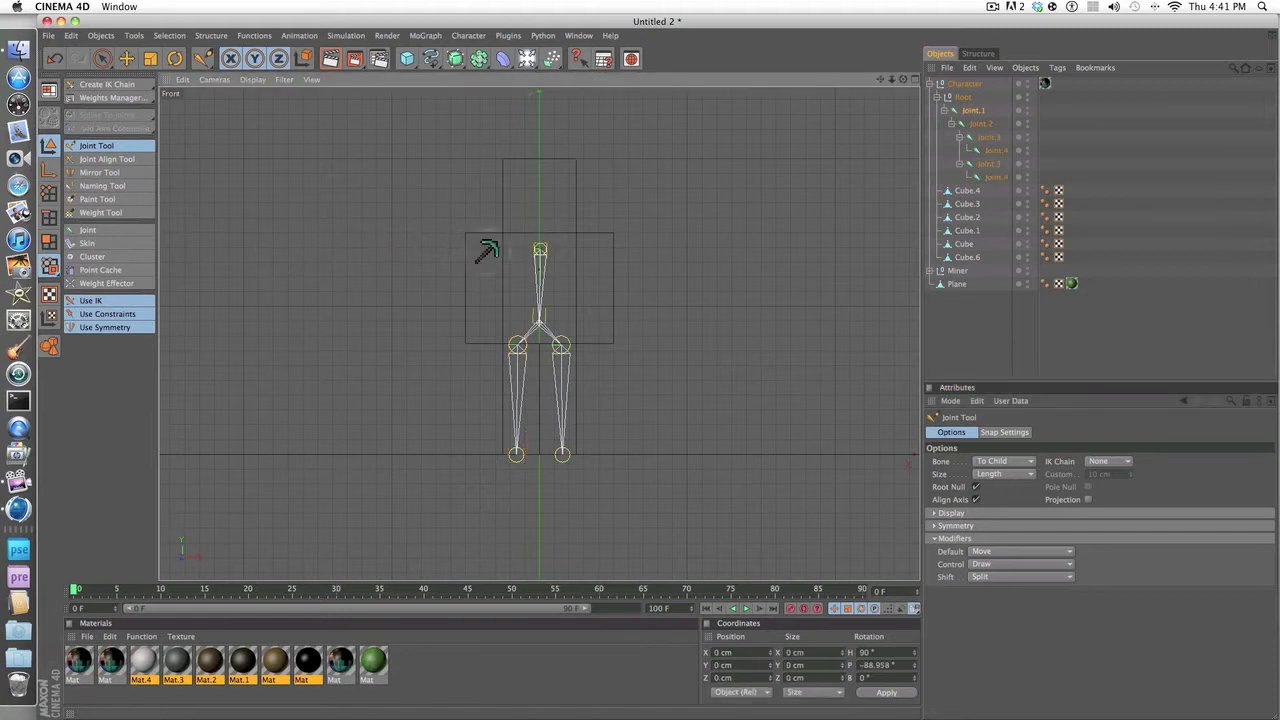
left_click(480, 250, "ctrl")
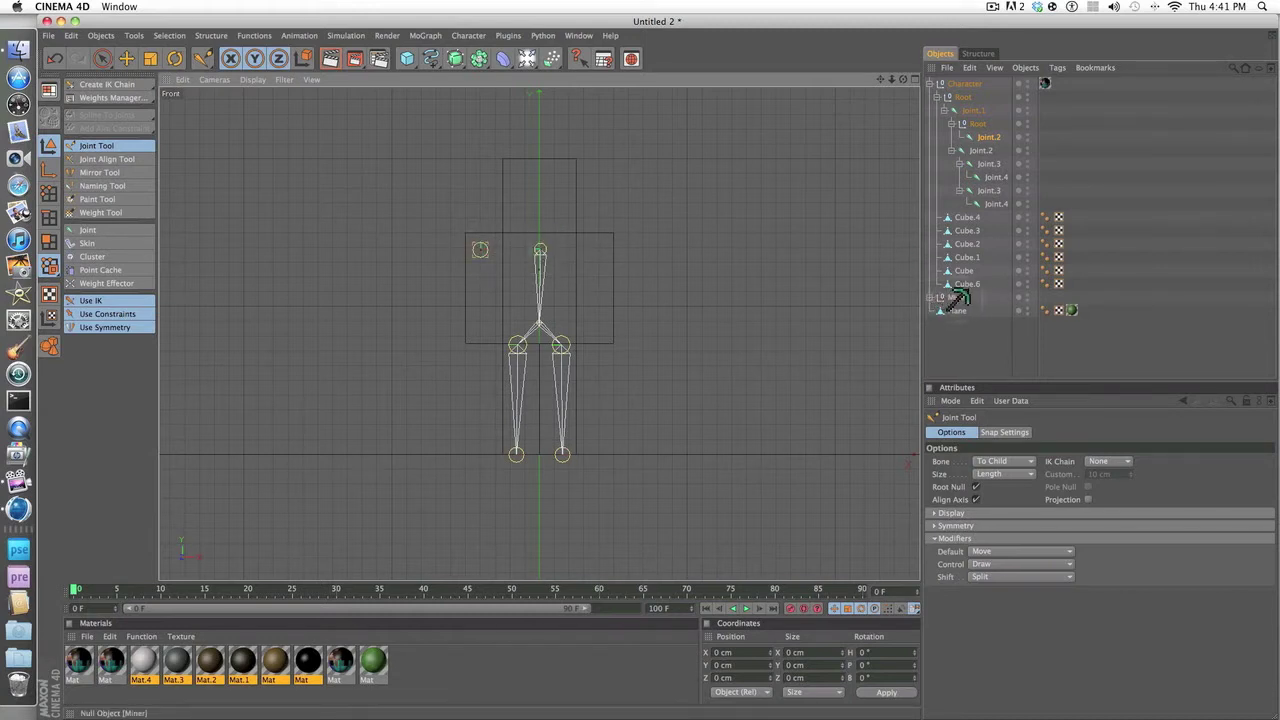
- Move the new shoulder joint directly under Joint.1 and delete the extra nested Root null
left_click(975, 118)
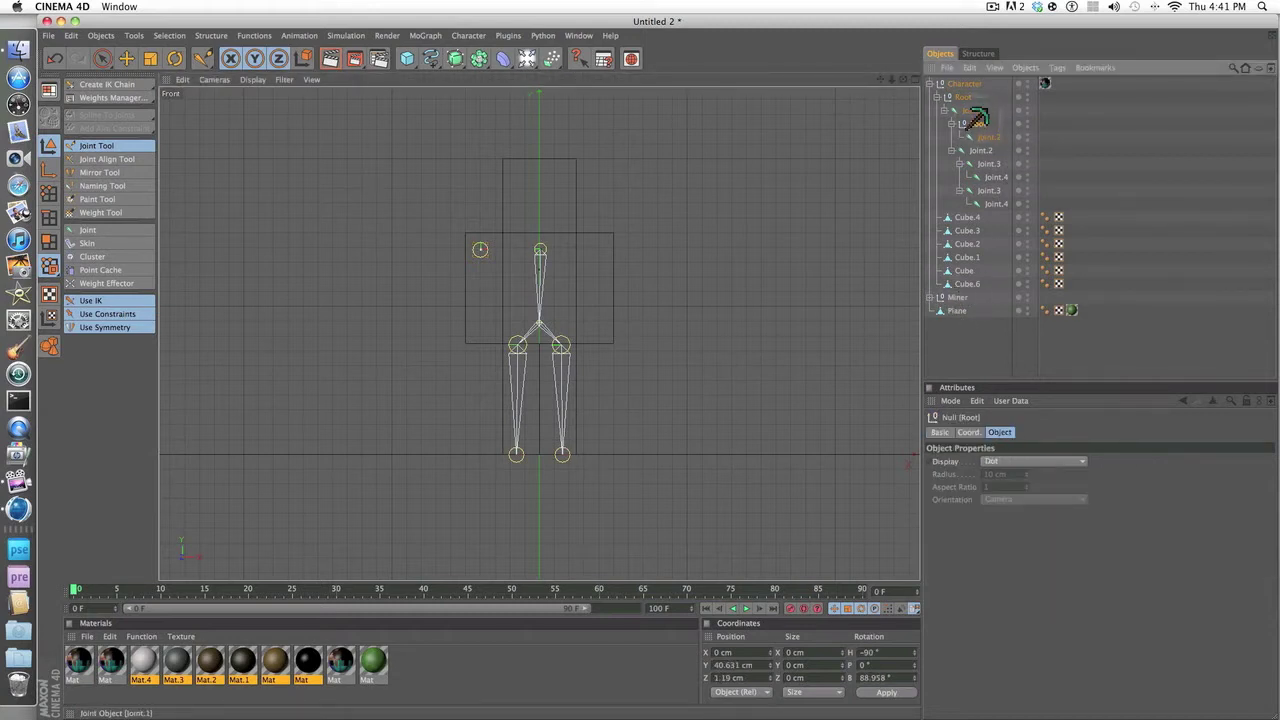
left_click_drag(983, 137, 975, 118)
left_click_drag(975, 118, 975, 120)
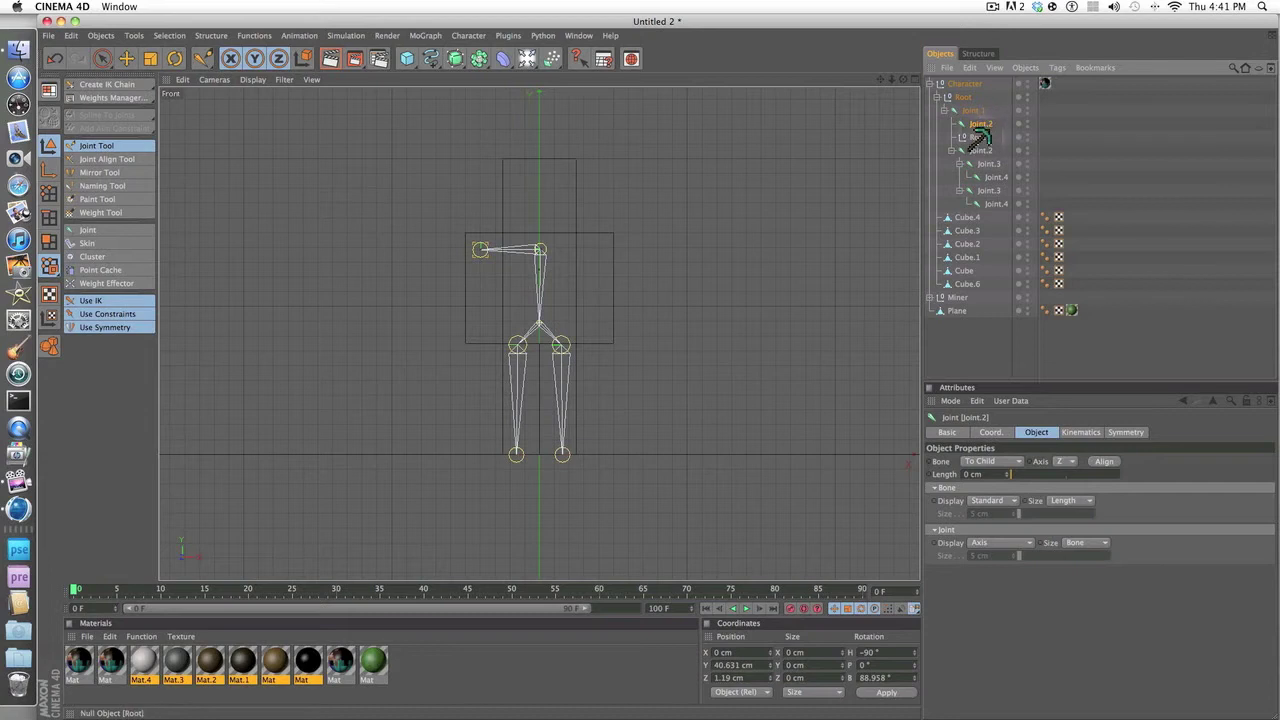
left_click_drag(978, 138, 977, 138)
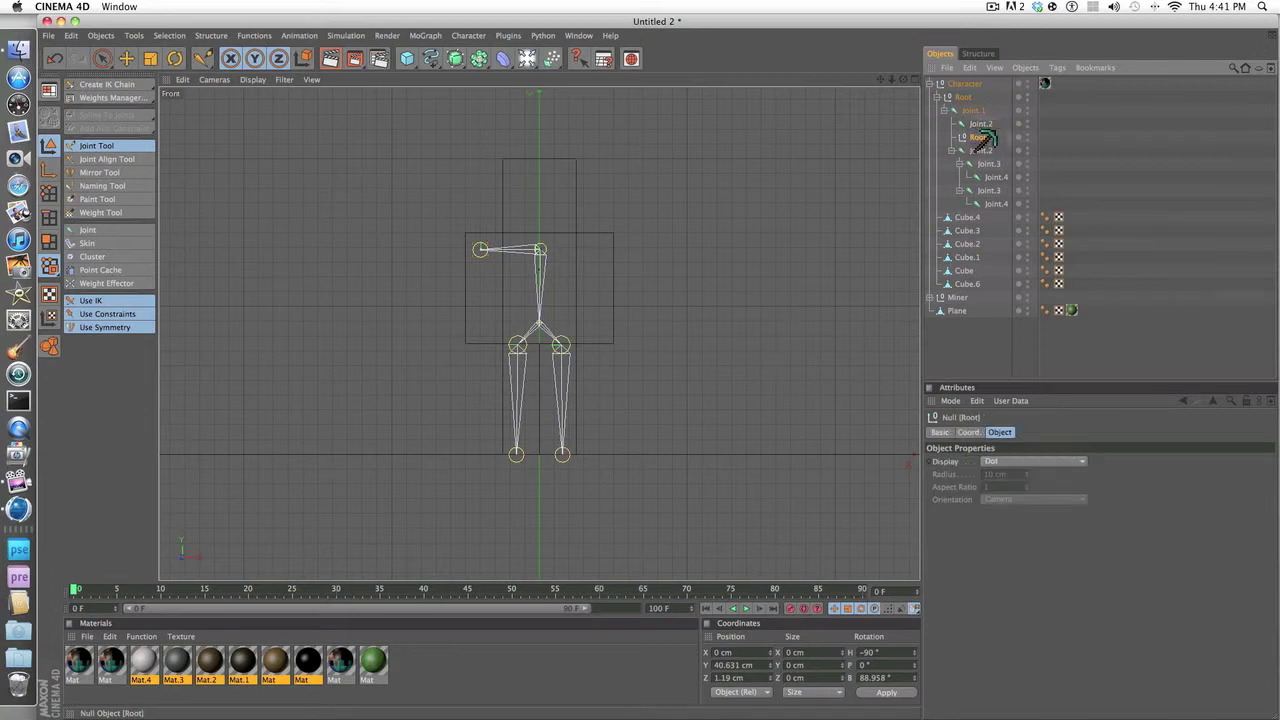
left_click_drag(985, 140, 482, 251)
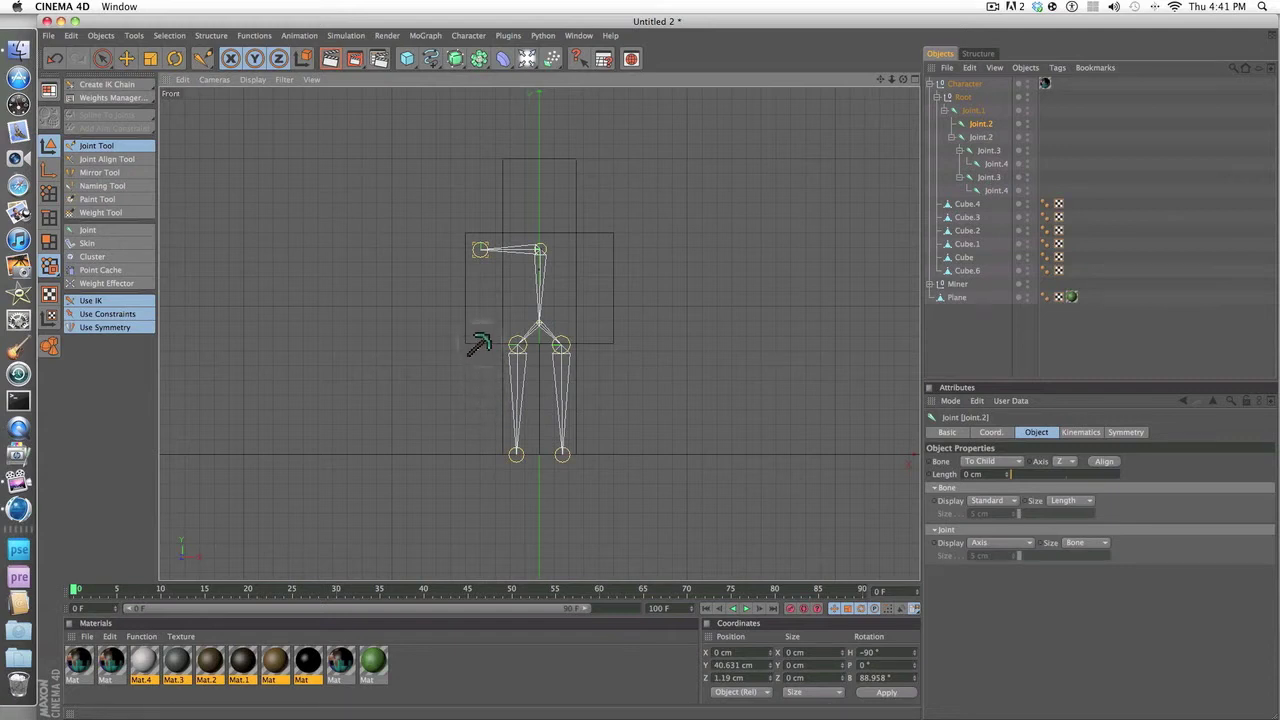
- Add a hand joint straight below the shoulder joint, and mirror the shoulder and hand joints to create the opposite arm
left_click(479, 343, "ctrl")
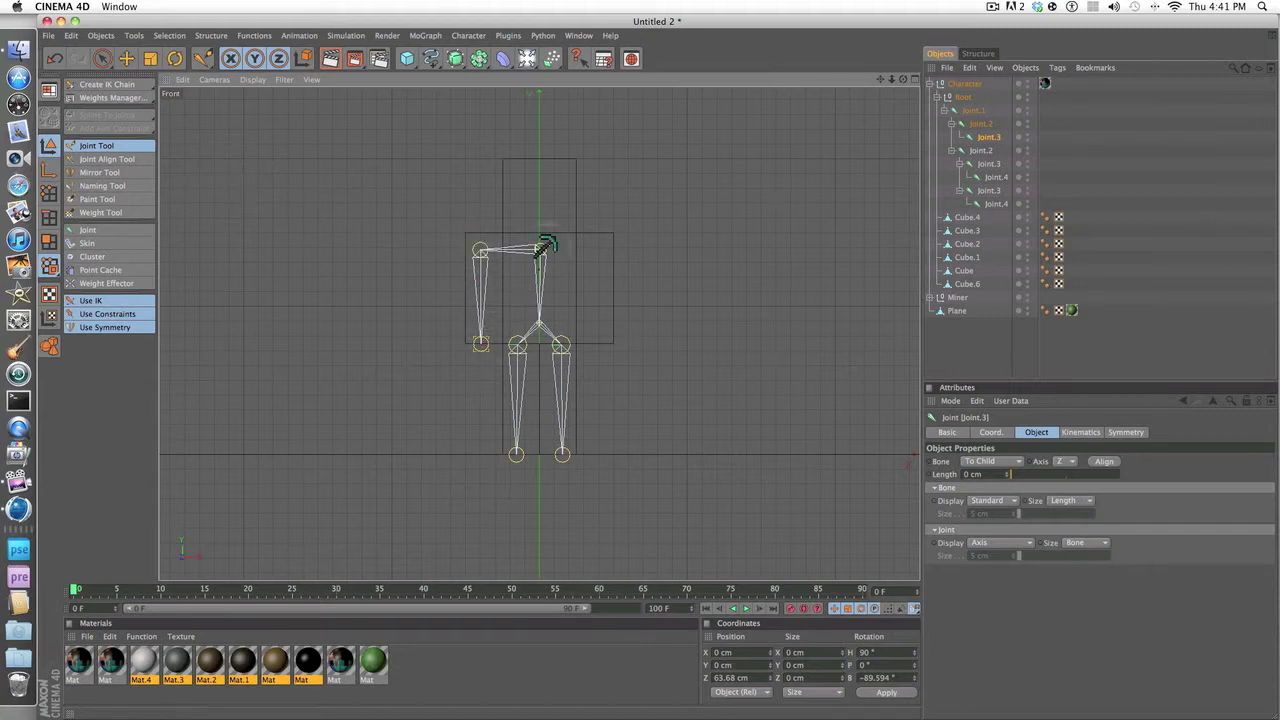
left_click(983, 123, "shift")
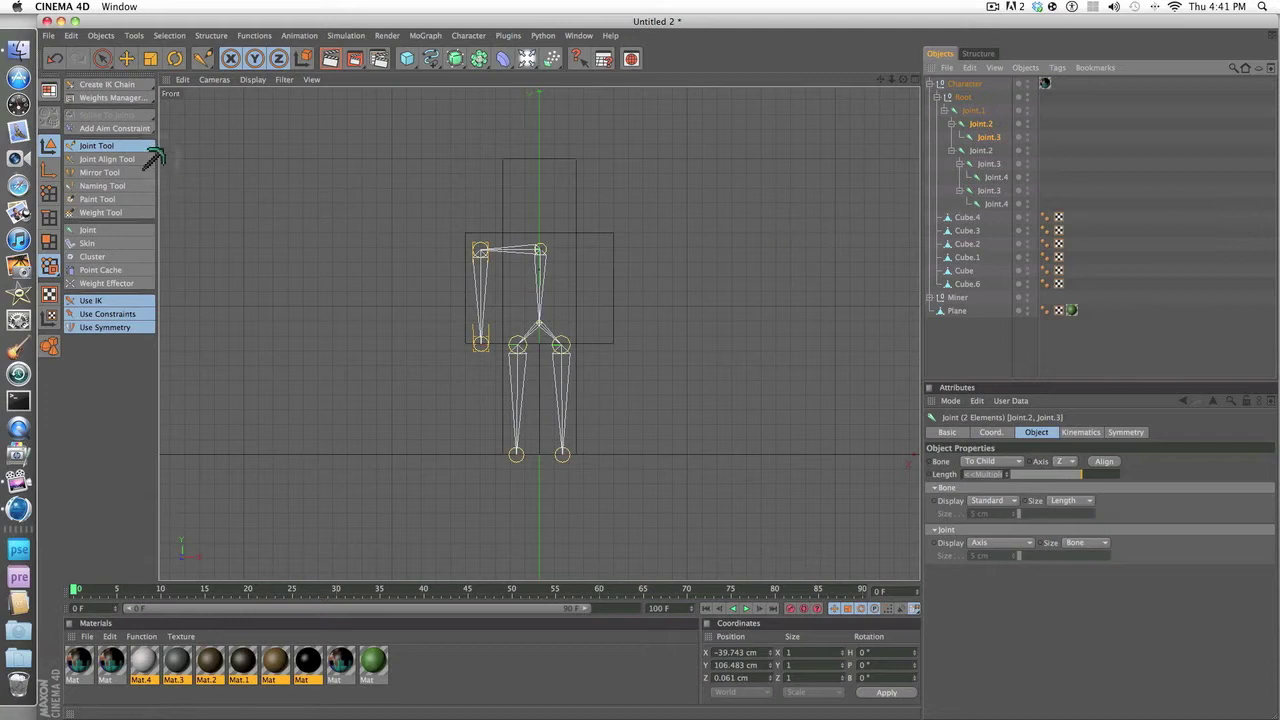
left_click(105, 172)
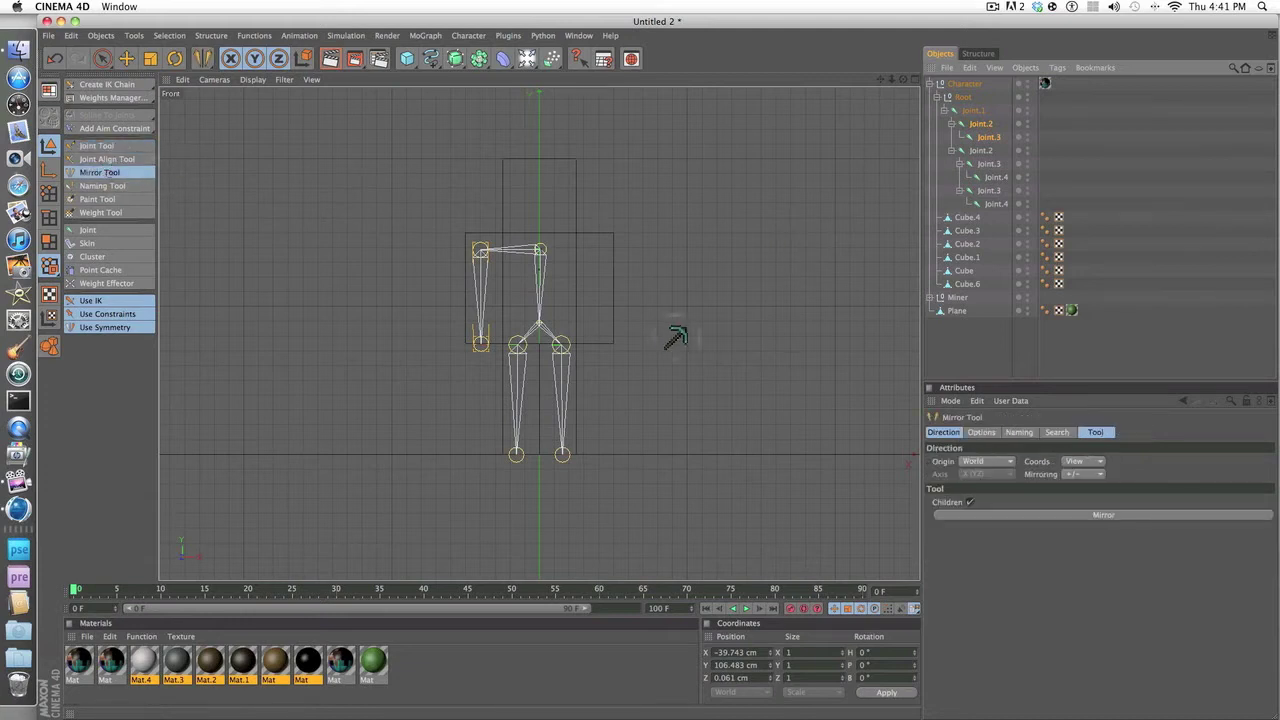
left_click(1050, 514)
- Add a neck joint just above the upper chest joint, nest it directly under Joint.1 and delete the extra Root null
left_click(110, 146)
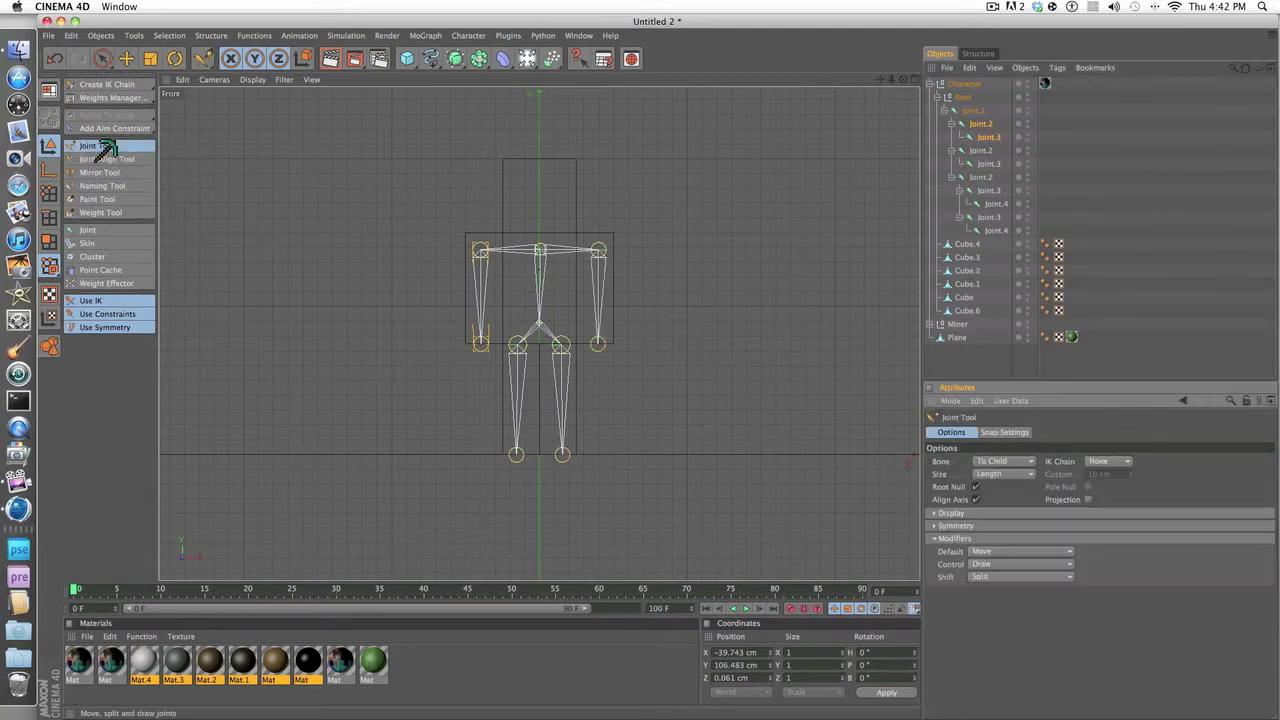
left_click(537, 245)
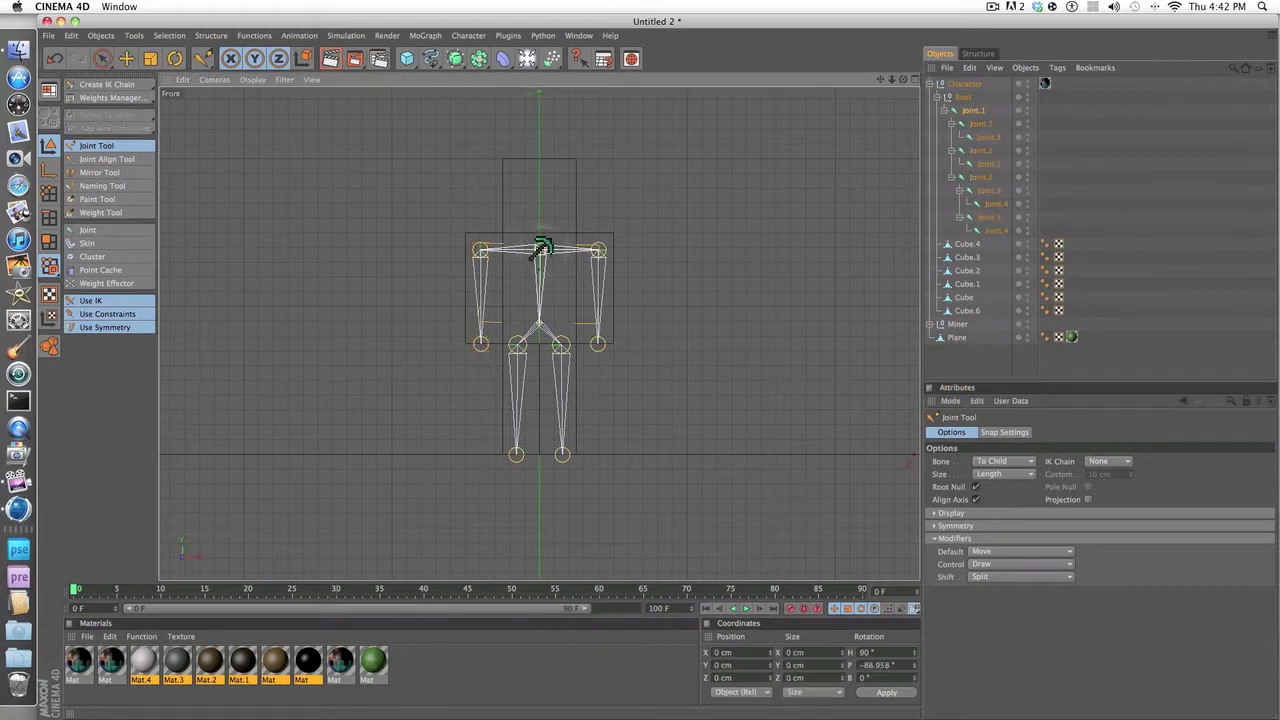
left_click(540, 234, "ctrl")
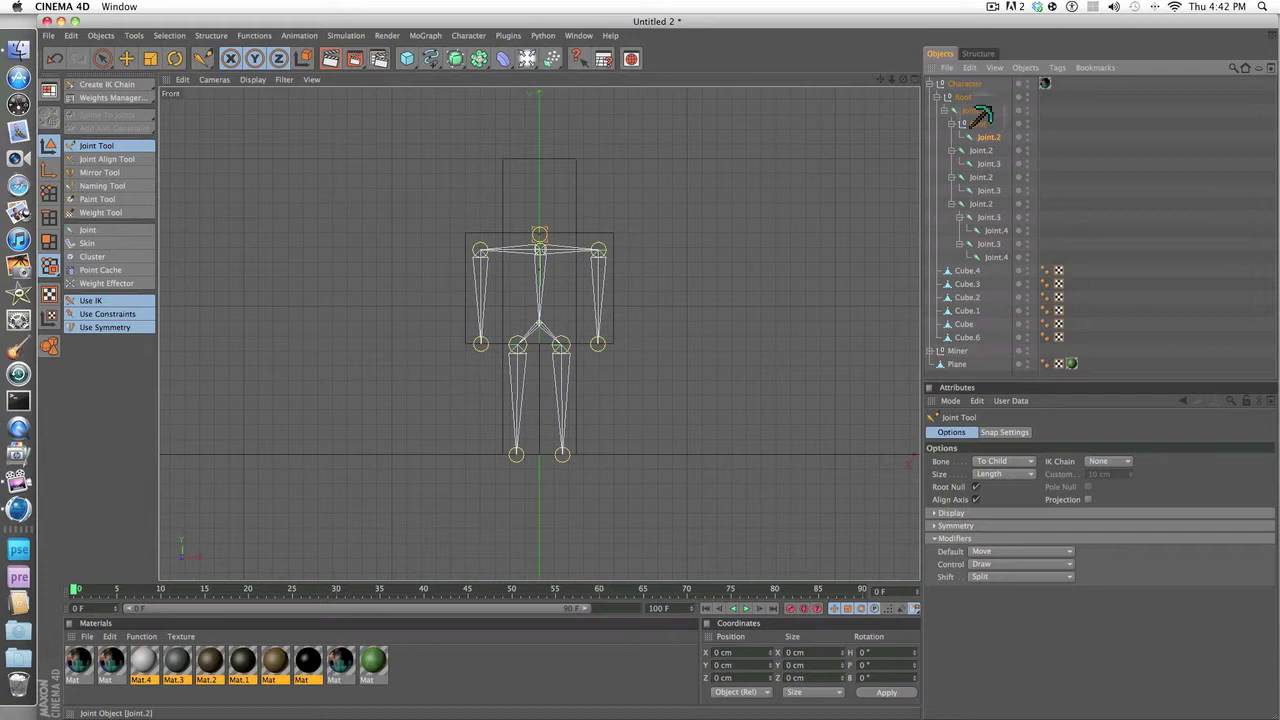
left_click_drag(981, 117, 982, 140)
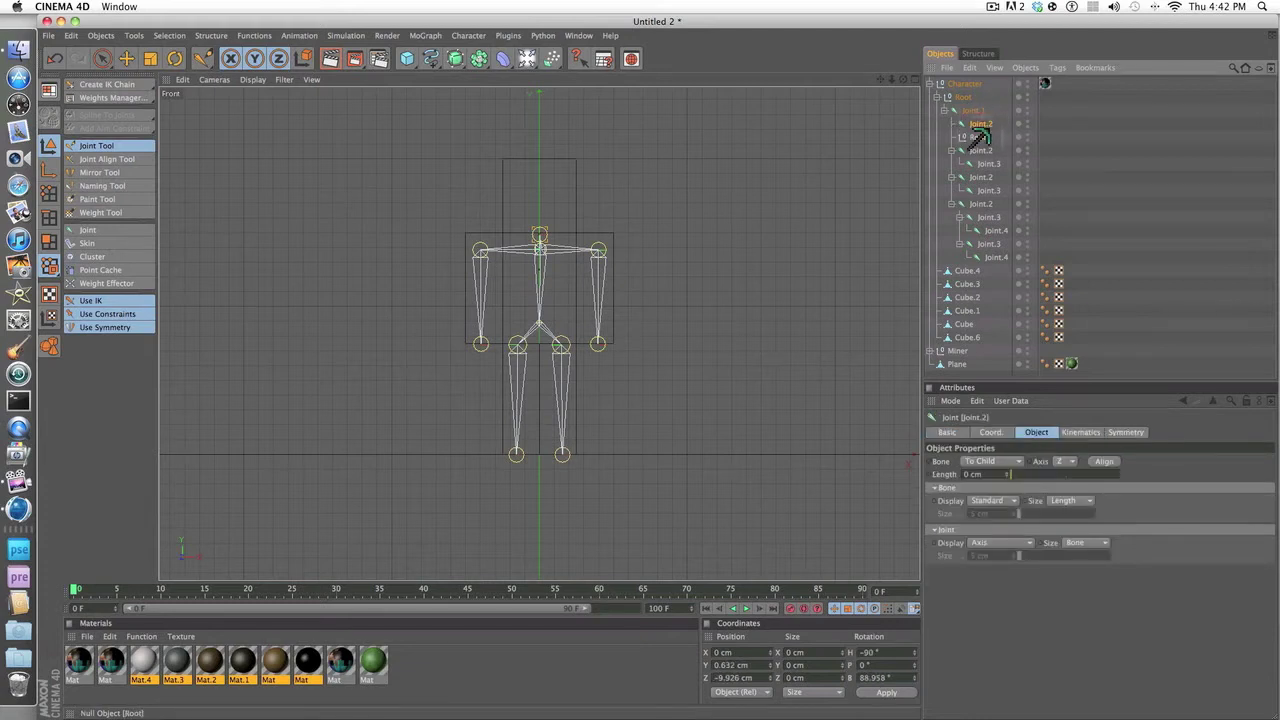
key("Delete")
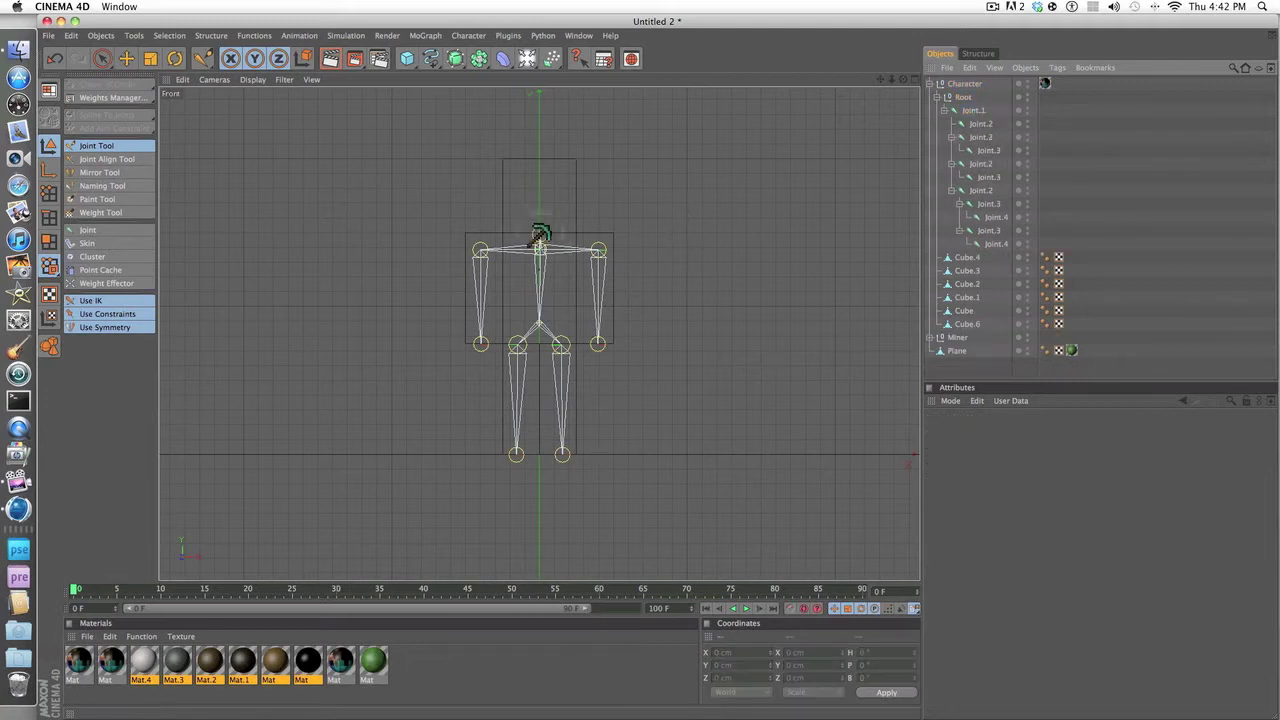
- Extend the chain from the neck joint with a joint near the top of the head
left_click(540, 233)
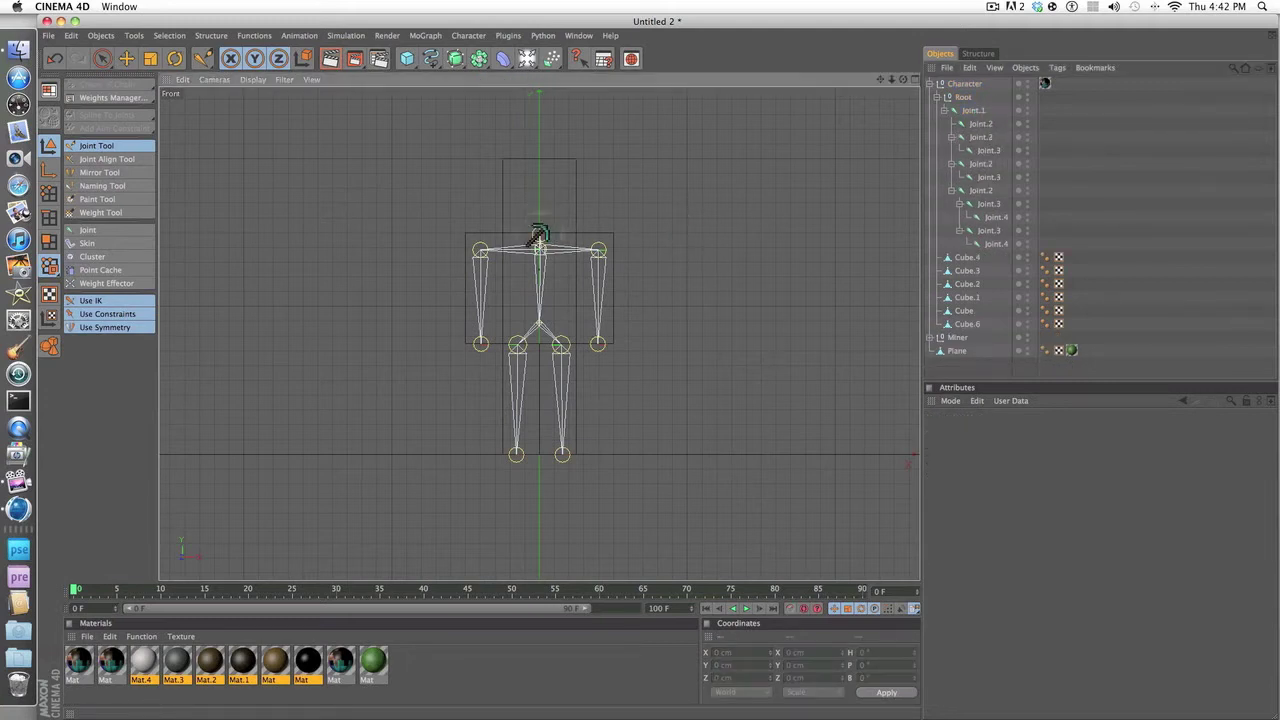
left_click(540, 175, "ctrl")
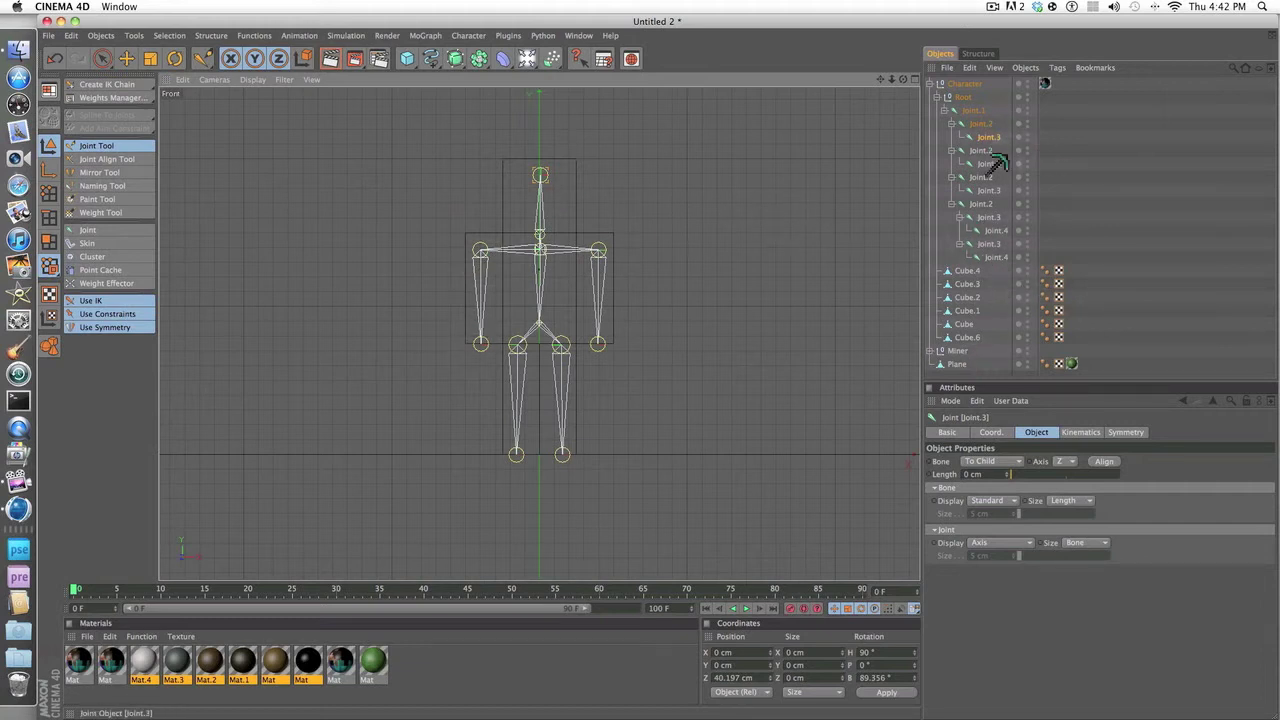
left_click(986, 245)
left_click(988, 257)
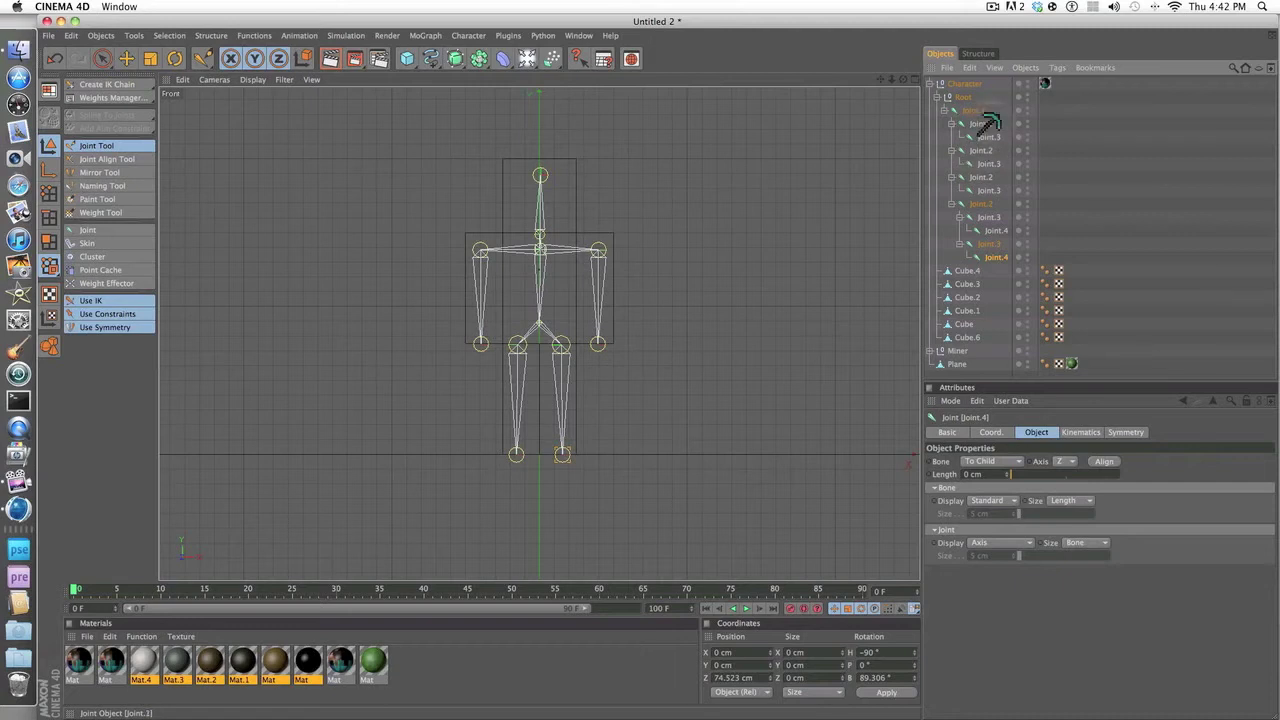
left_click(984, 124)
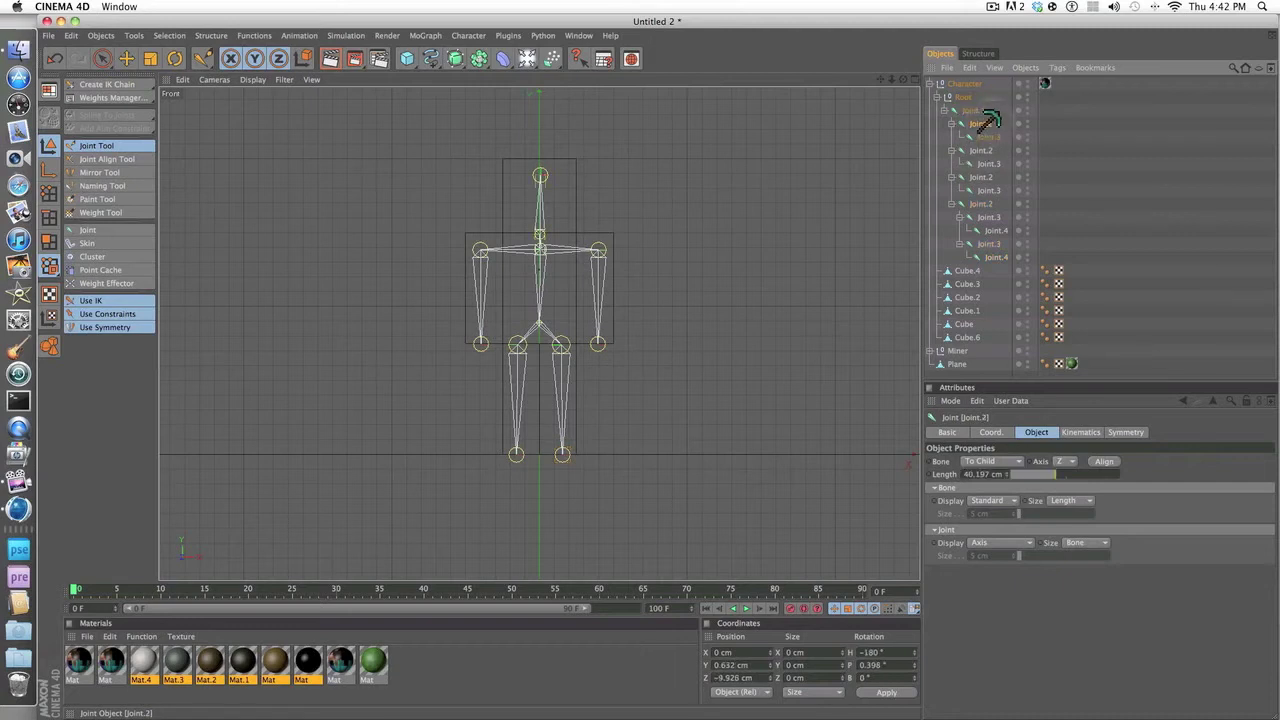
left_click(992, 256)
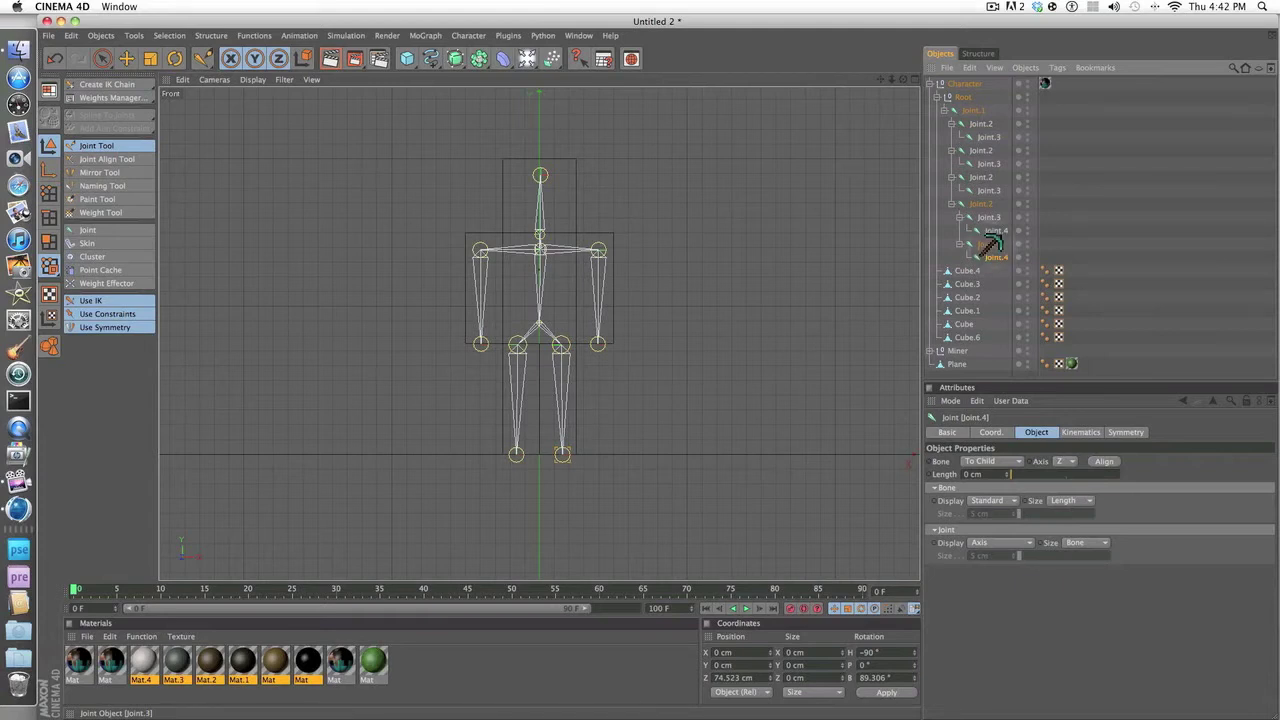
- Rename Joint.1 as Chest and the neck joint beneath it as Head
left_click(971, 110)
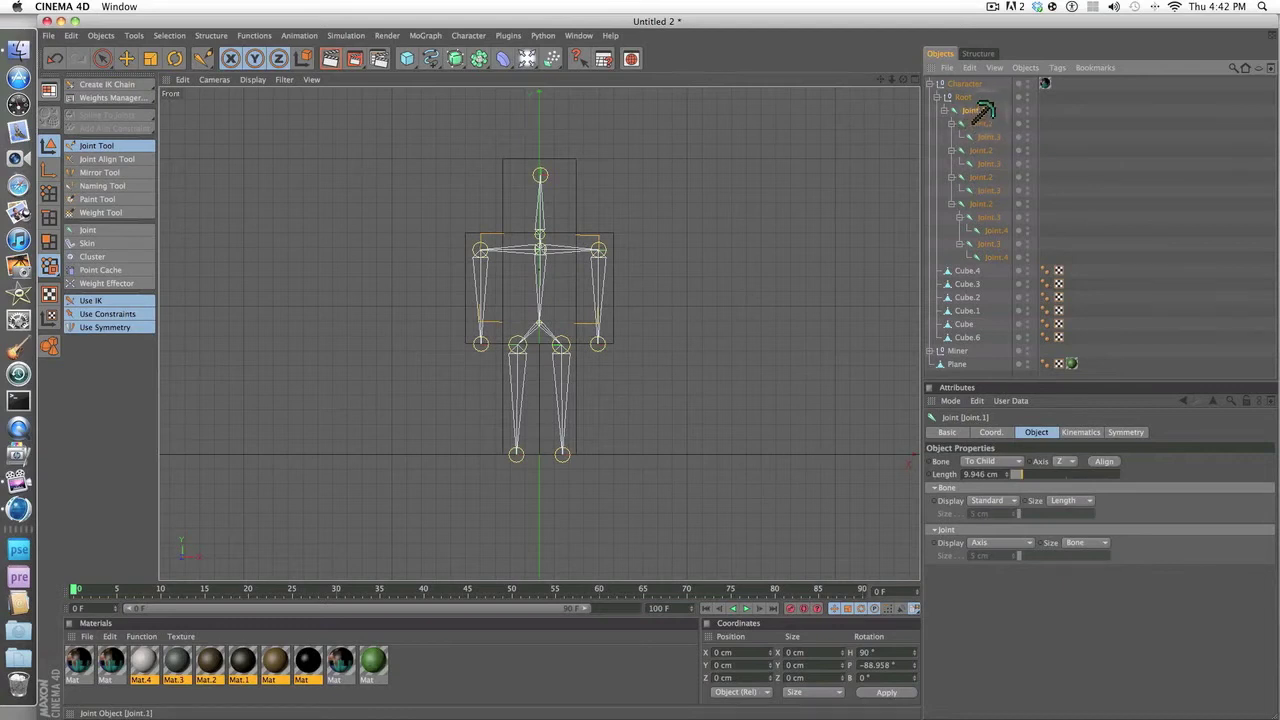
double_click(975, 110)
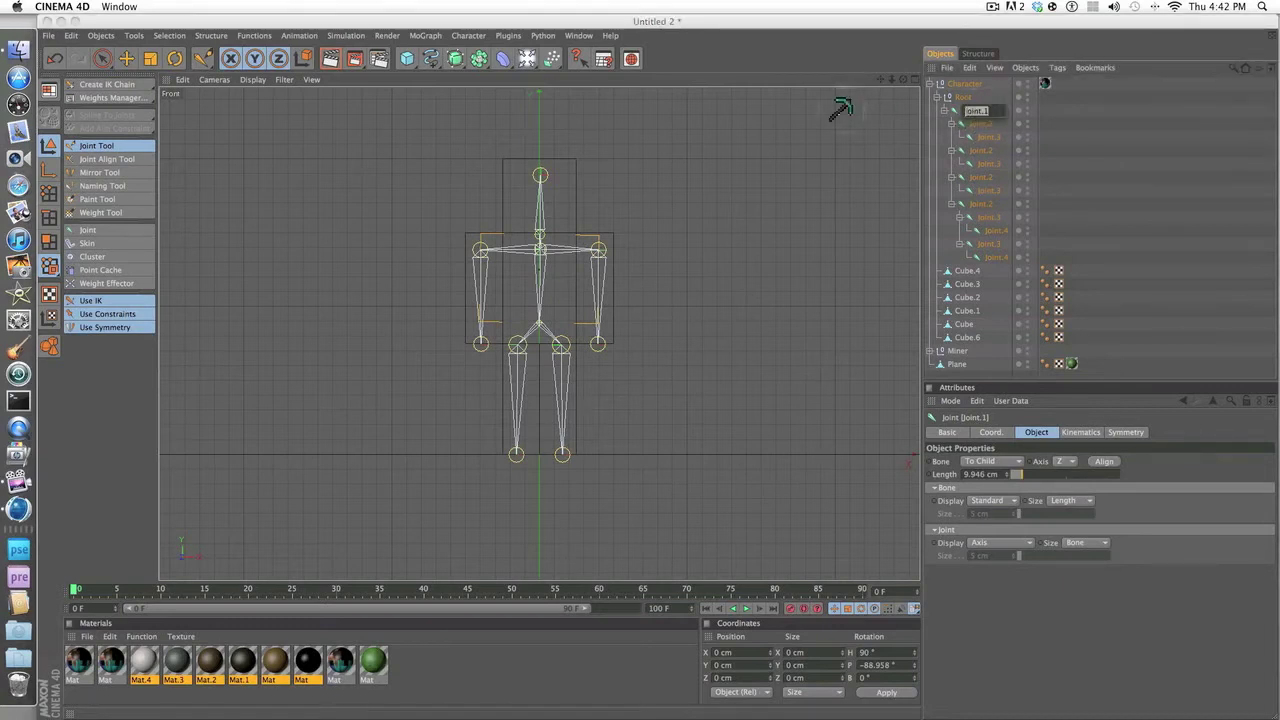
type("Chest")
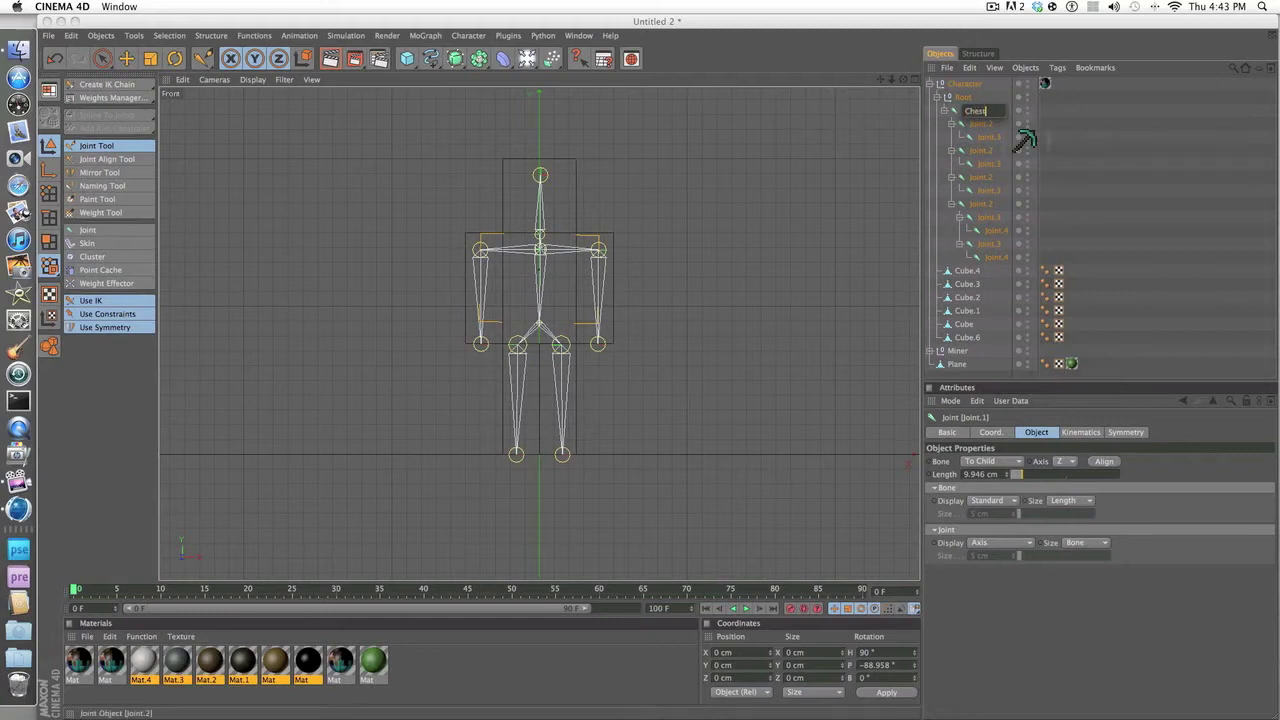
left_click(988, 136)
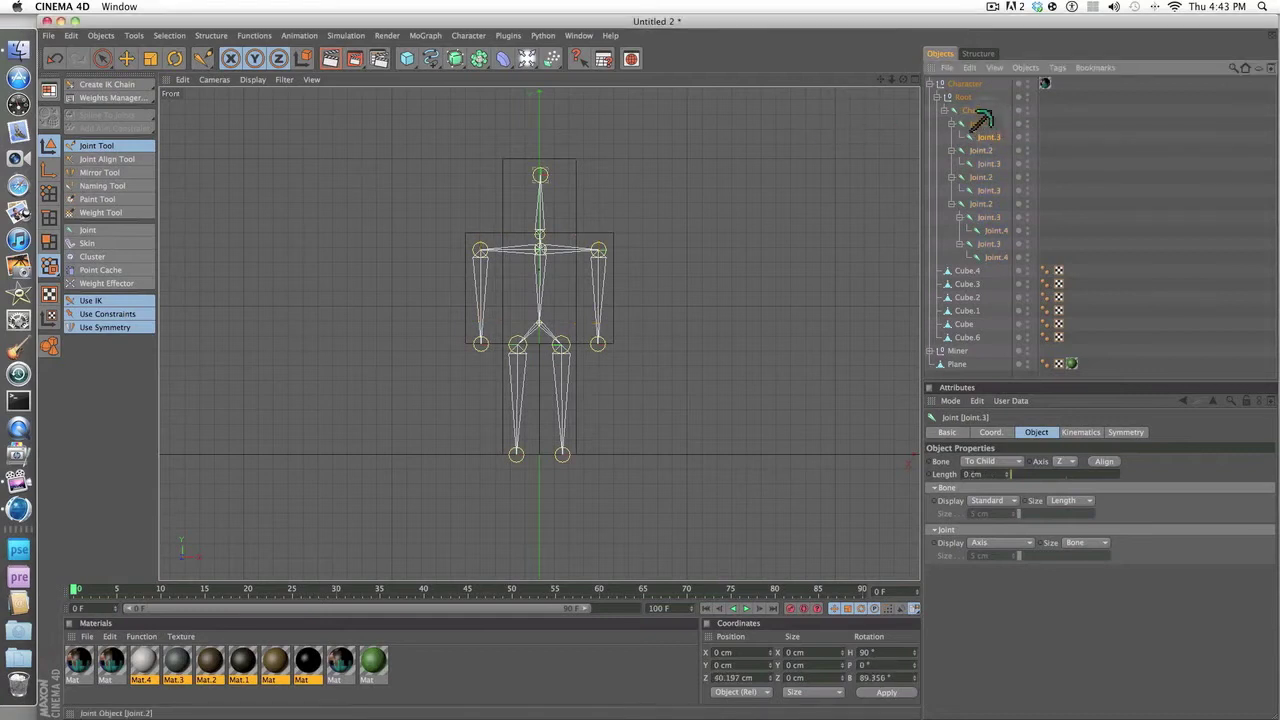
left_click(976, 123)
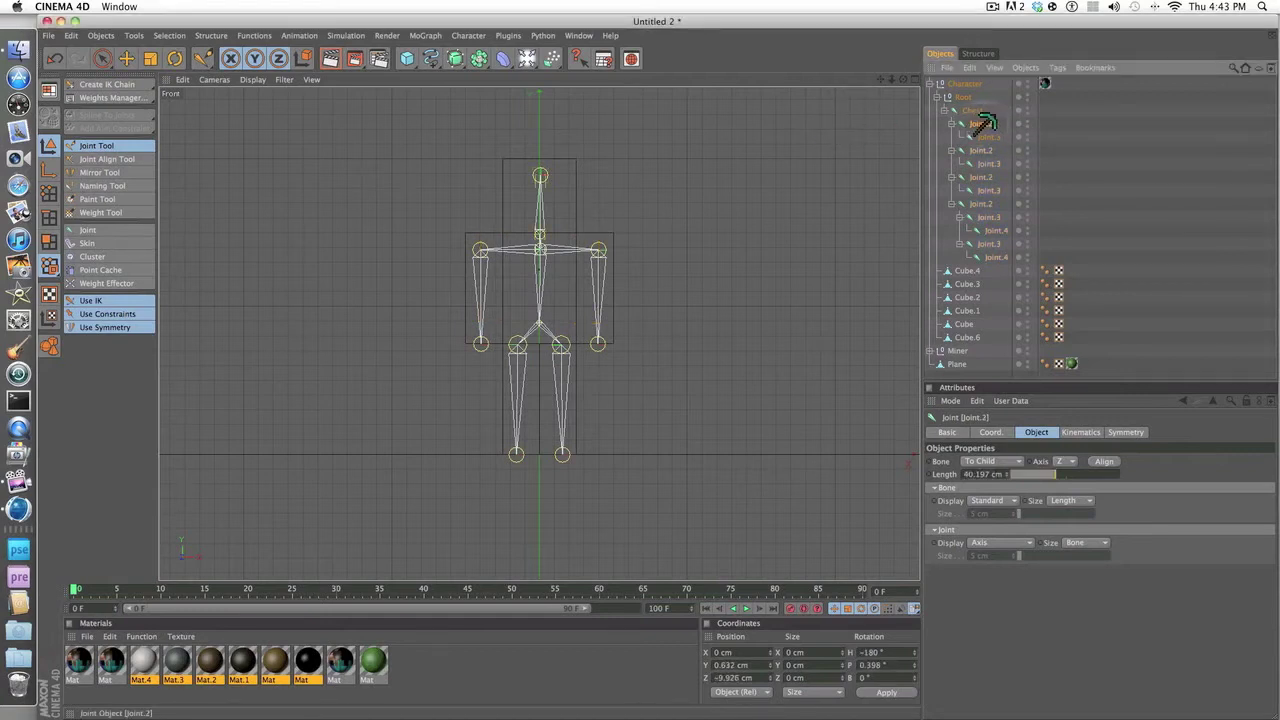
double_click(985, 123)
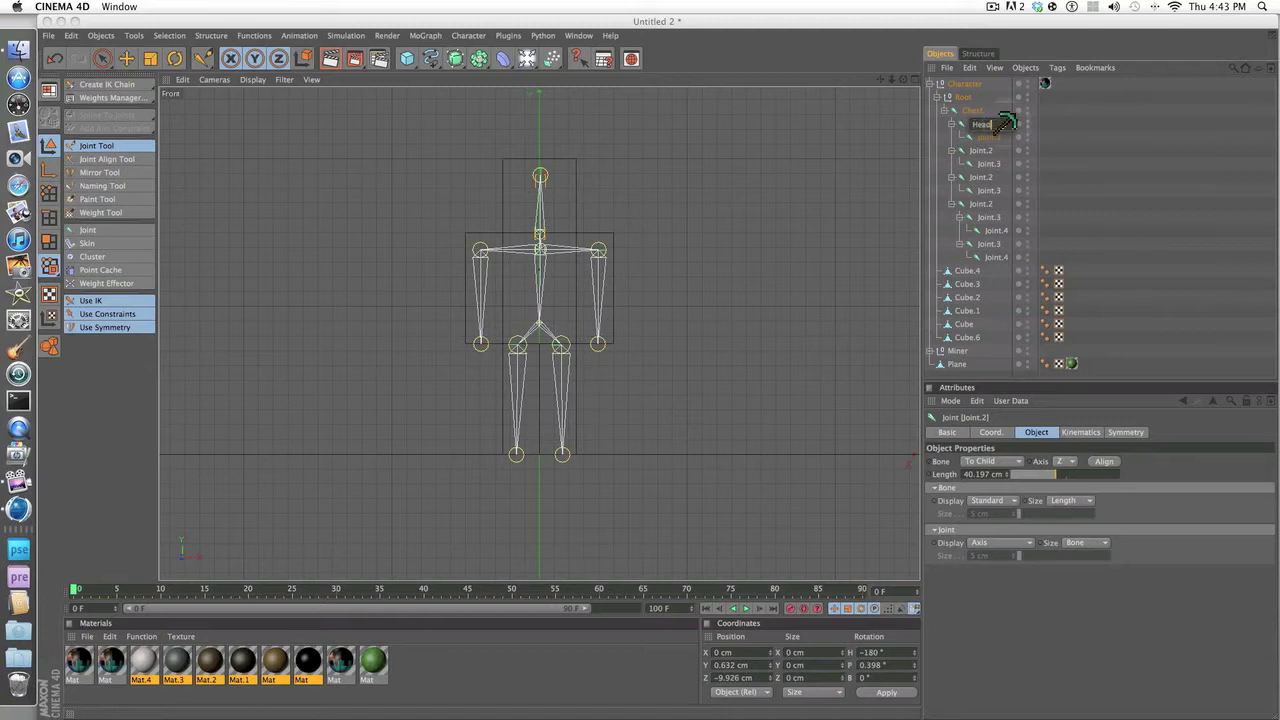
left_click(986, 136)
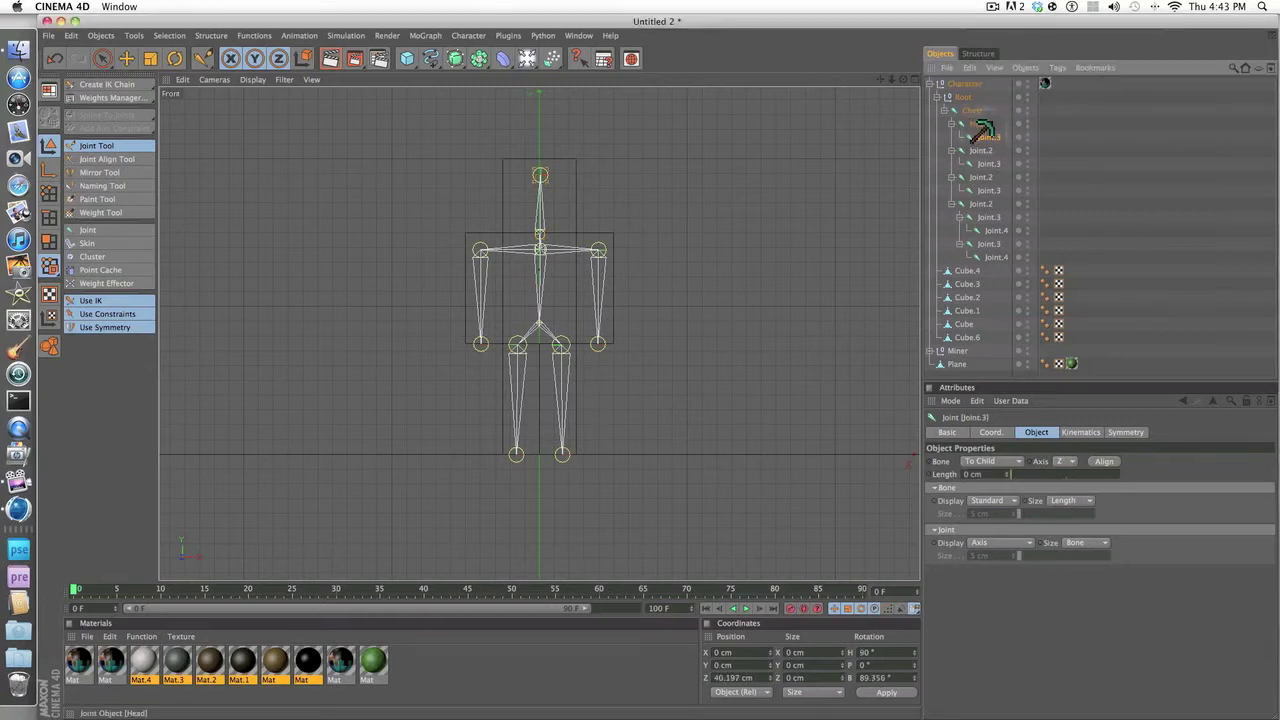
left_click(978, 123)
- Rename the originally drawn shoulder joint as Right Arm and the mirrored shoulder joint as Left Arm
left_click(982, 150)
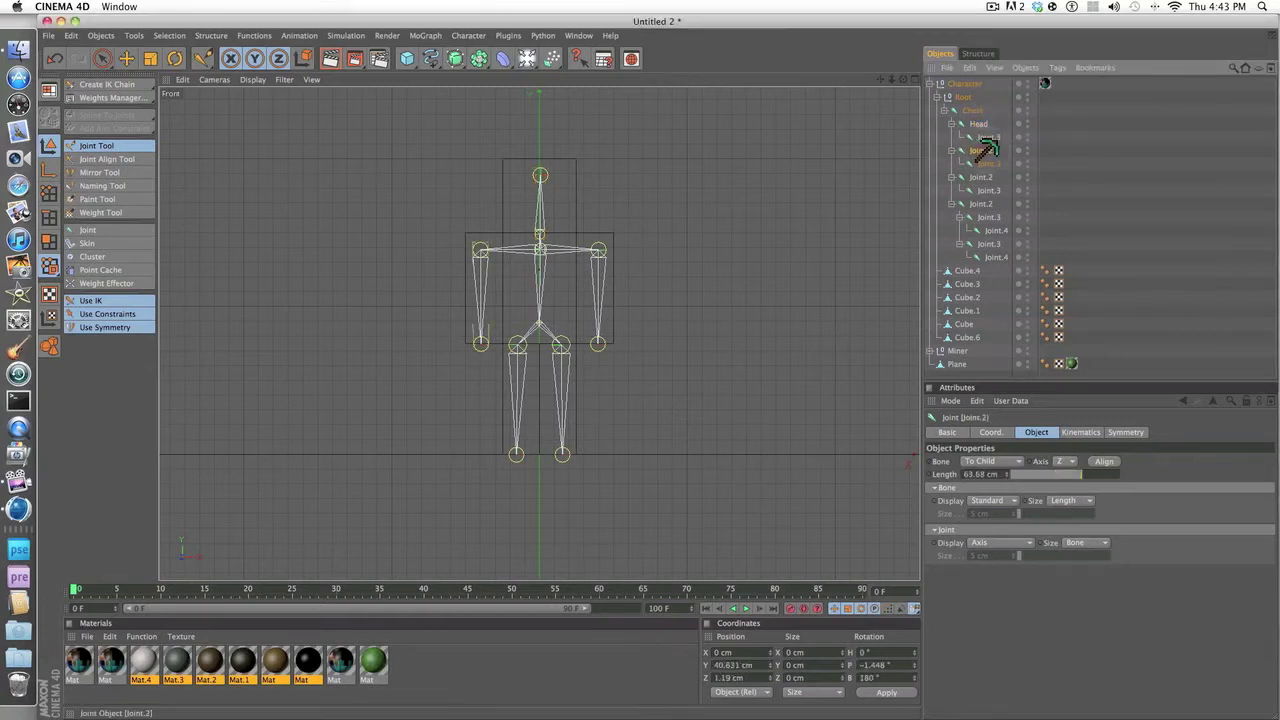
double_click(980, 150)
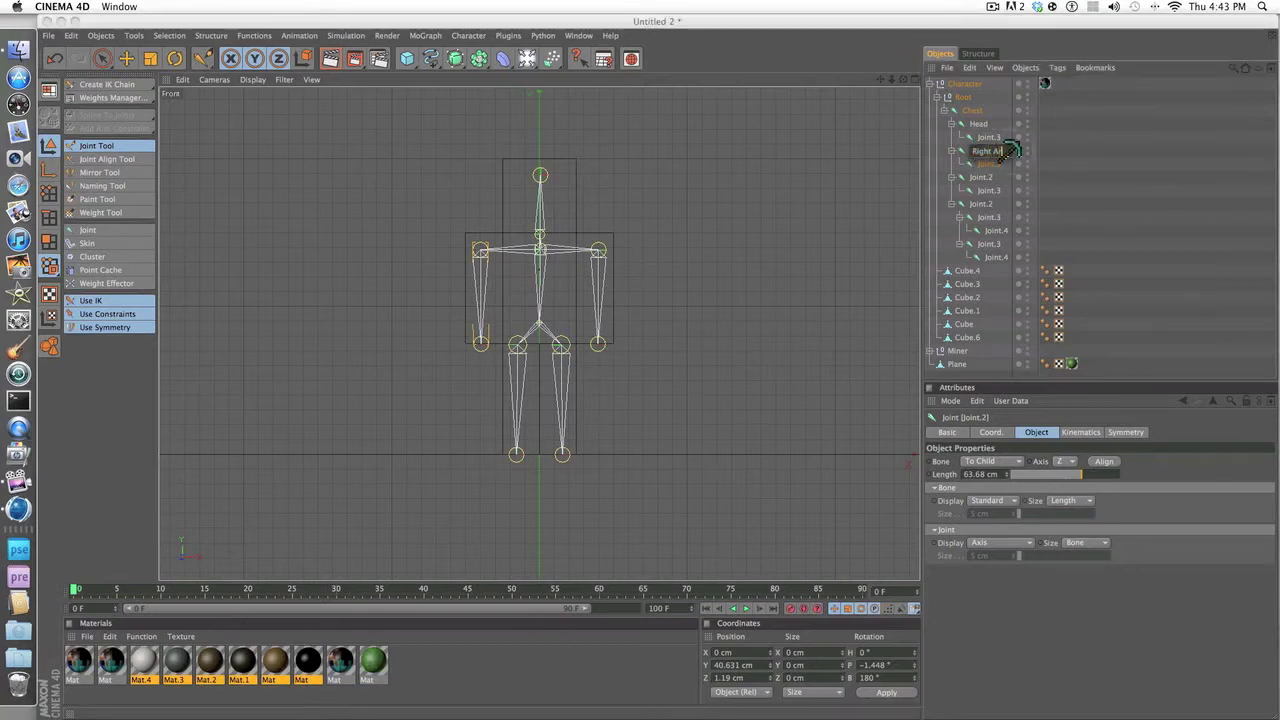
type("Right Arm")
left_click(982, 177)
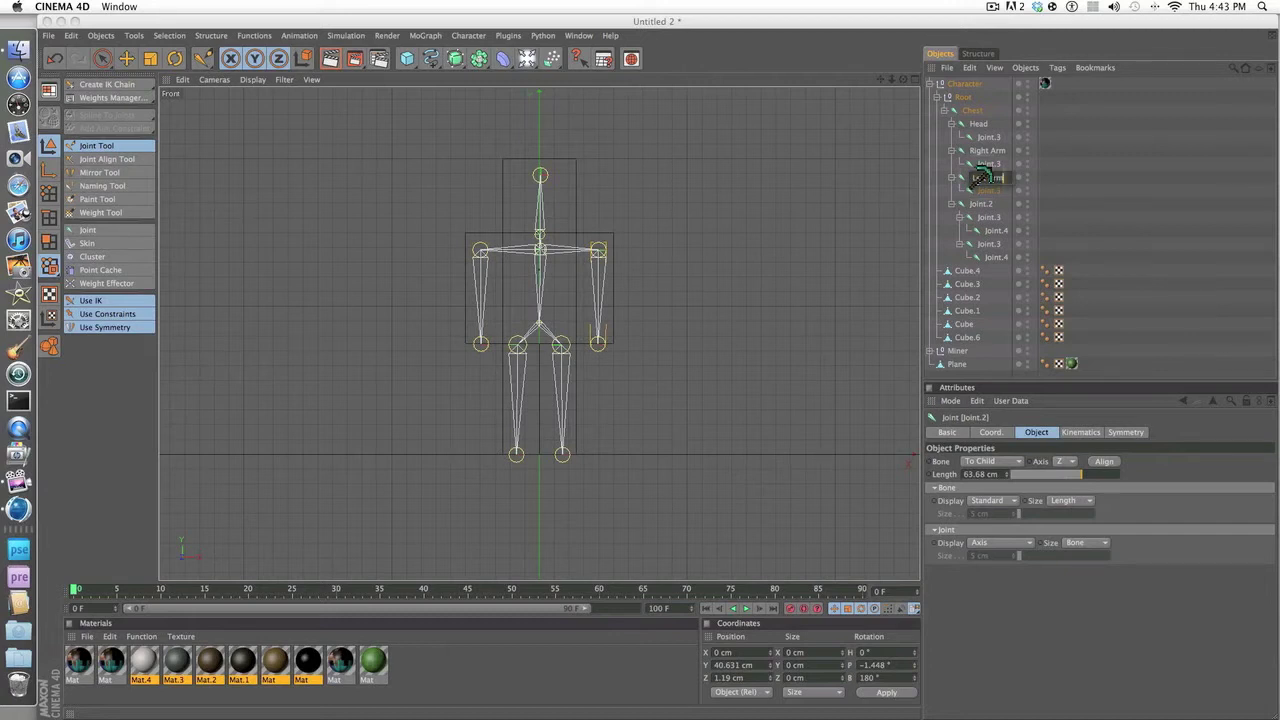
type("Left Arm")
- Rename the originally drawn hip joint as Right Leg and the mirrored hip joint as Left Leg
left_click(986, 203)
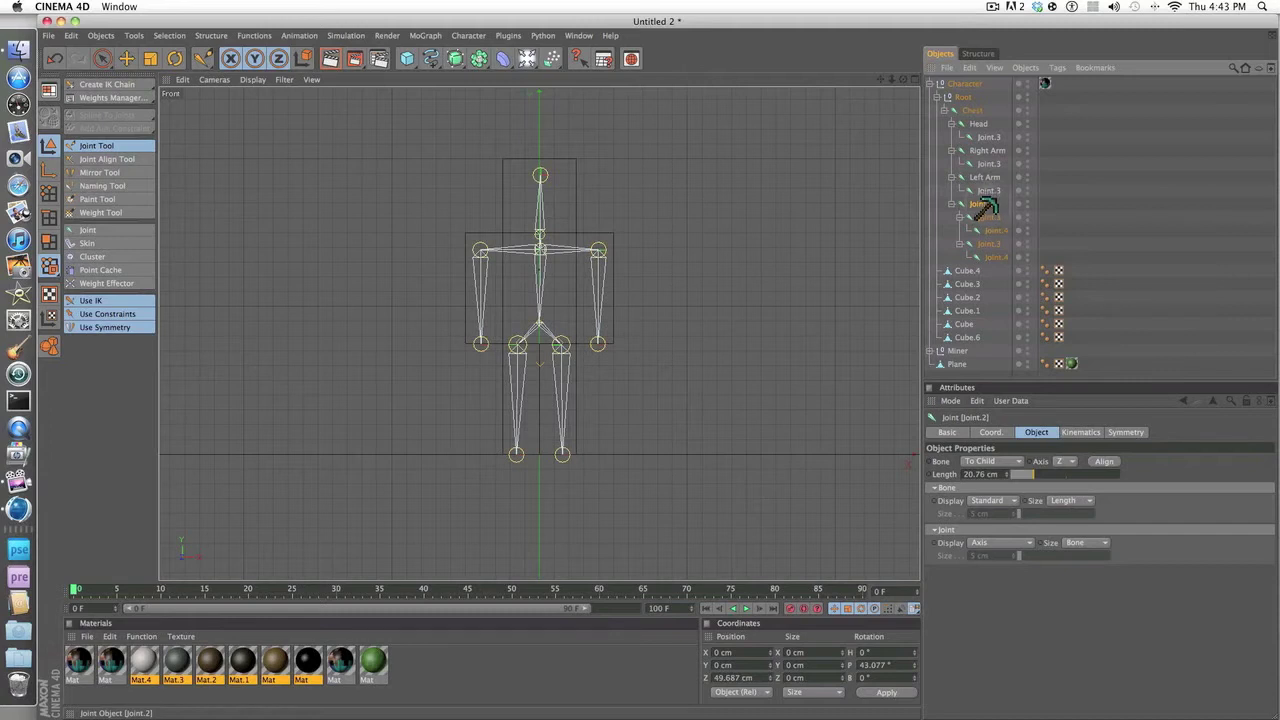
left_click(989, 217)
left_click_drag(993, 213, 995, 215)
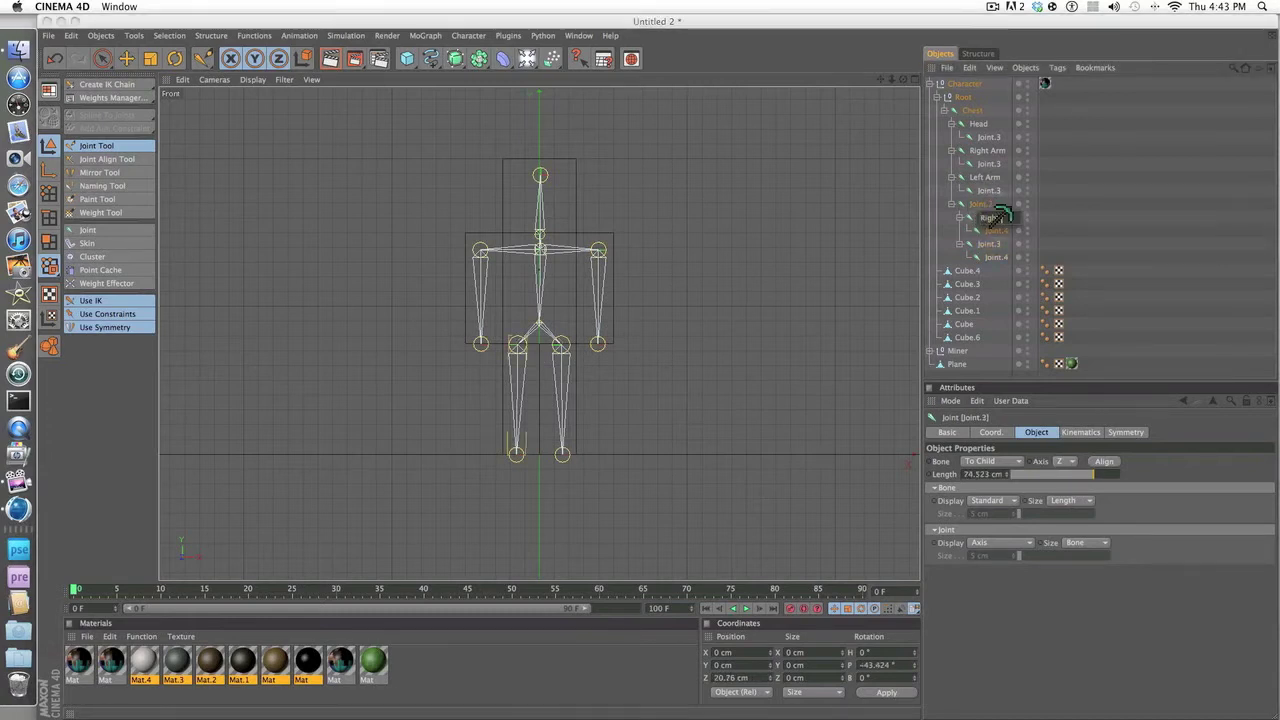
left_click_drag(1000, 214, 995, 244)
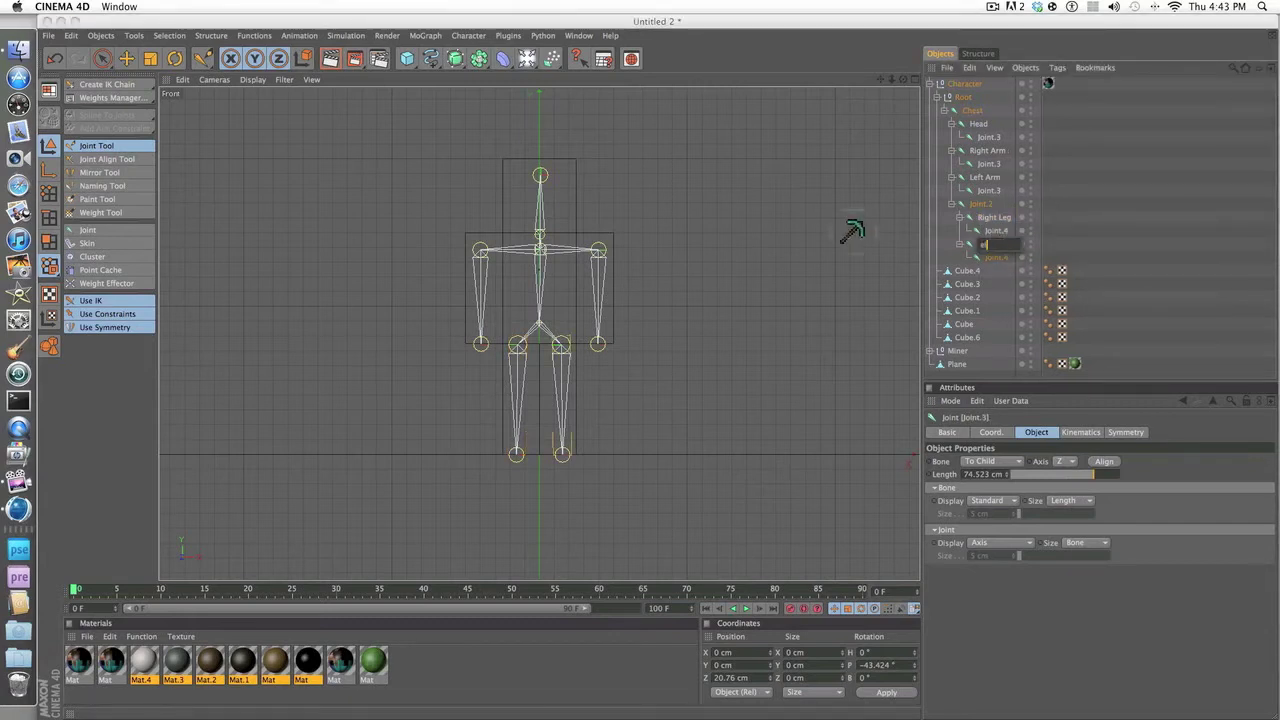
type("Left Leg")
left_click(1084, 203)
- Collapse the leg, arm and head joint hierarchies in the object list
left_click(988, 257)
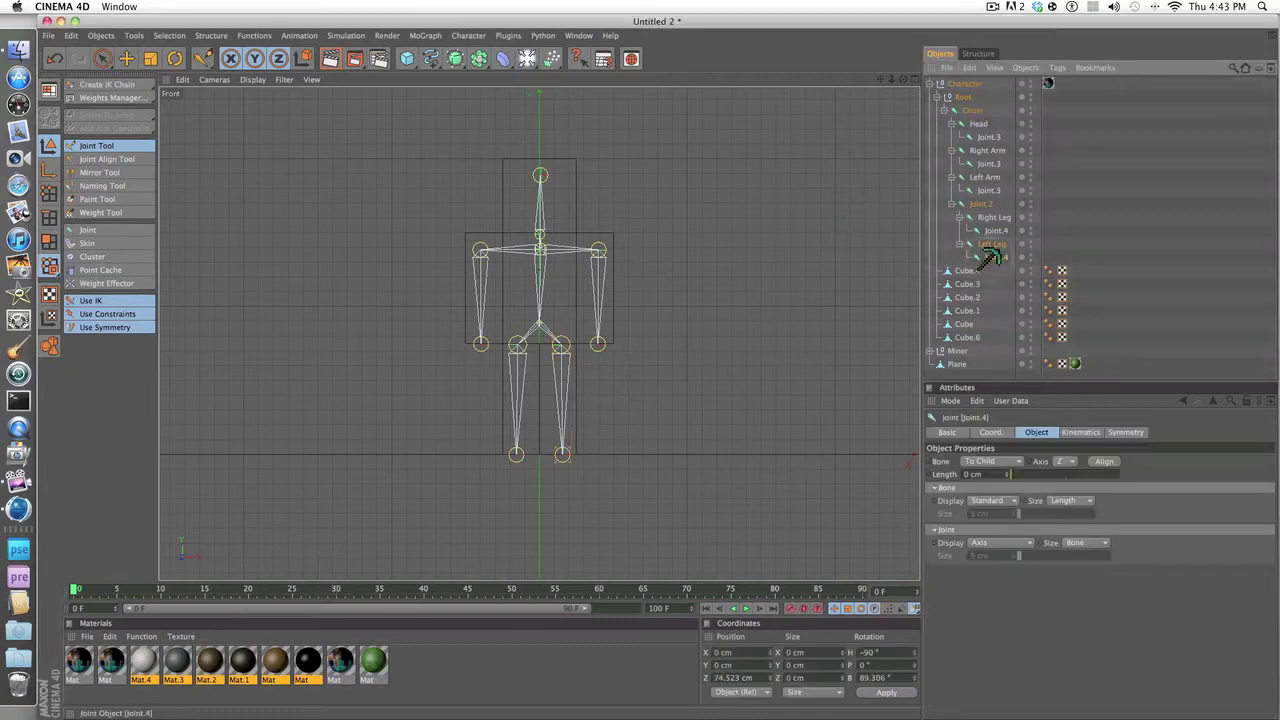
left_click_drag(990, 258, 960, 214)
left_click(951, 177)
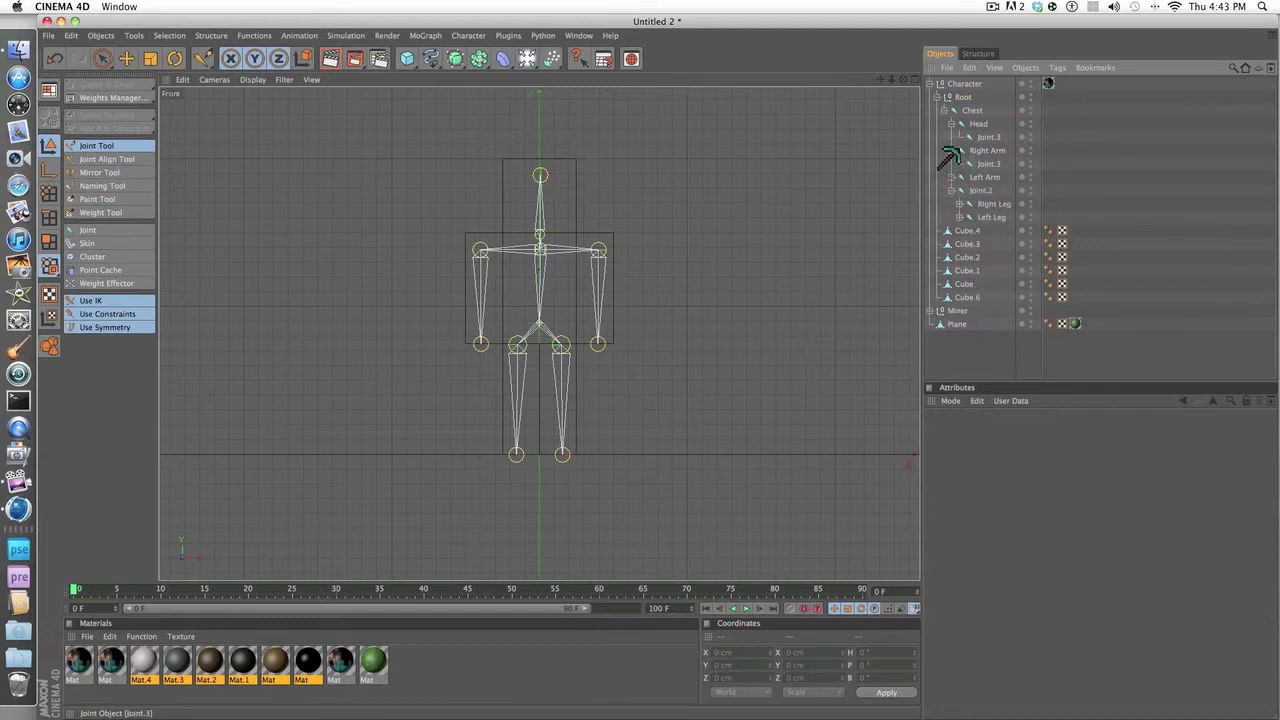
left_click(951, 150)
left_click(951, 123)
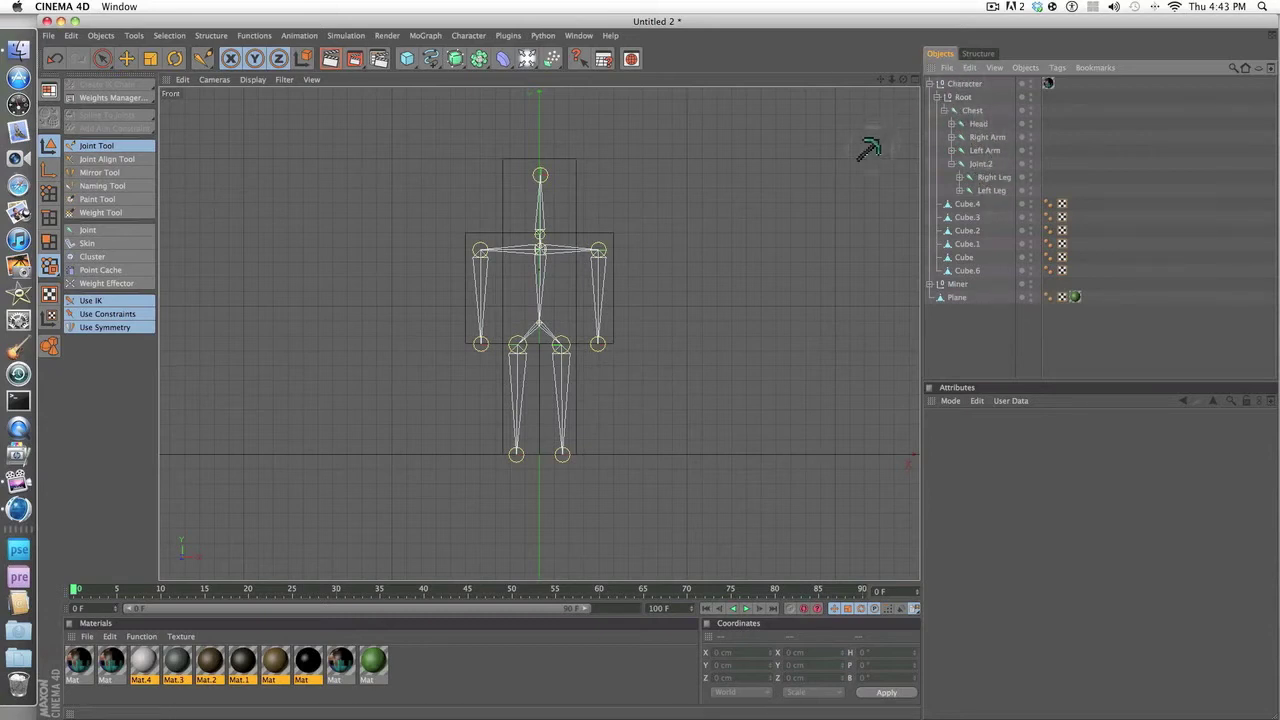
- In the Perspective view, select the Character's cubes one by one with Live Selection to identify which body part each represents
key("F1")
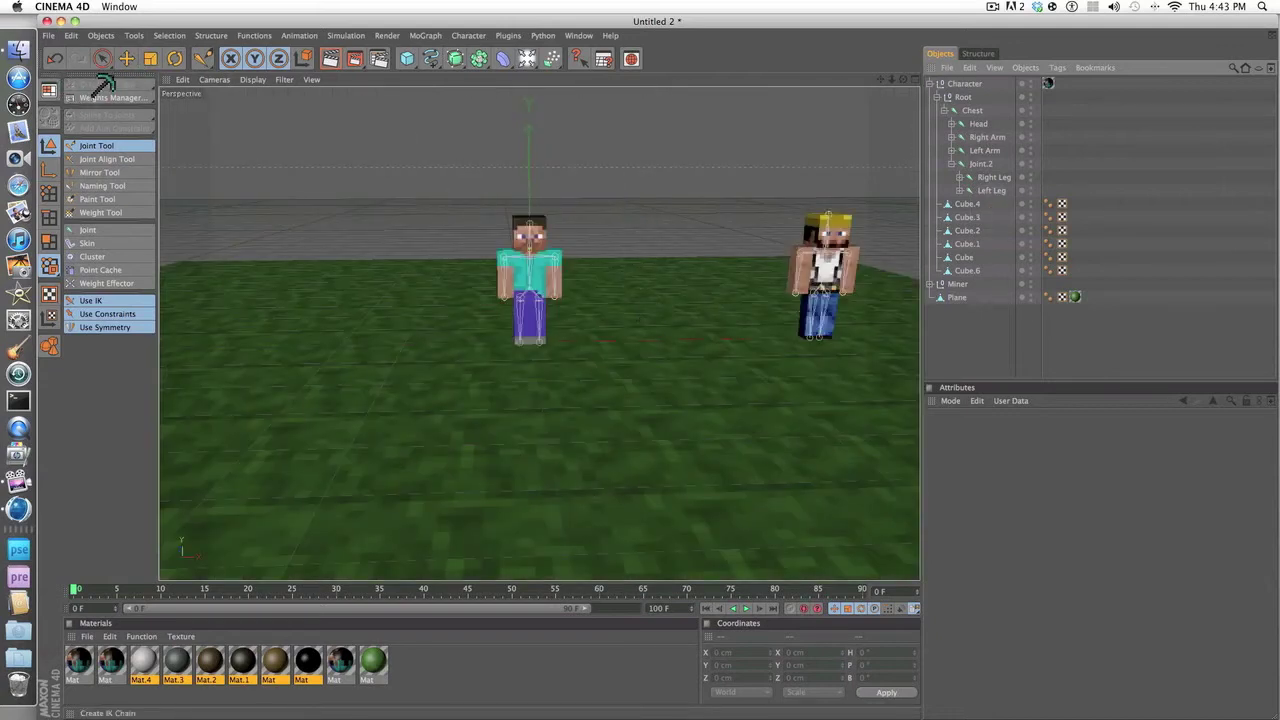
left_click(102, 58)
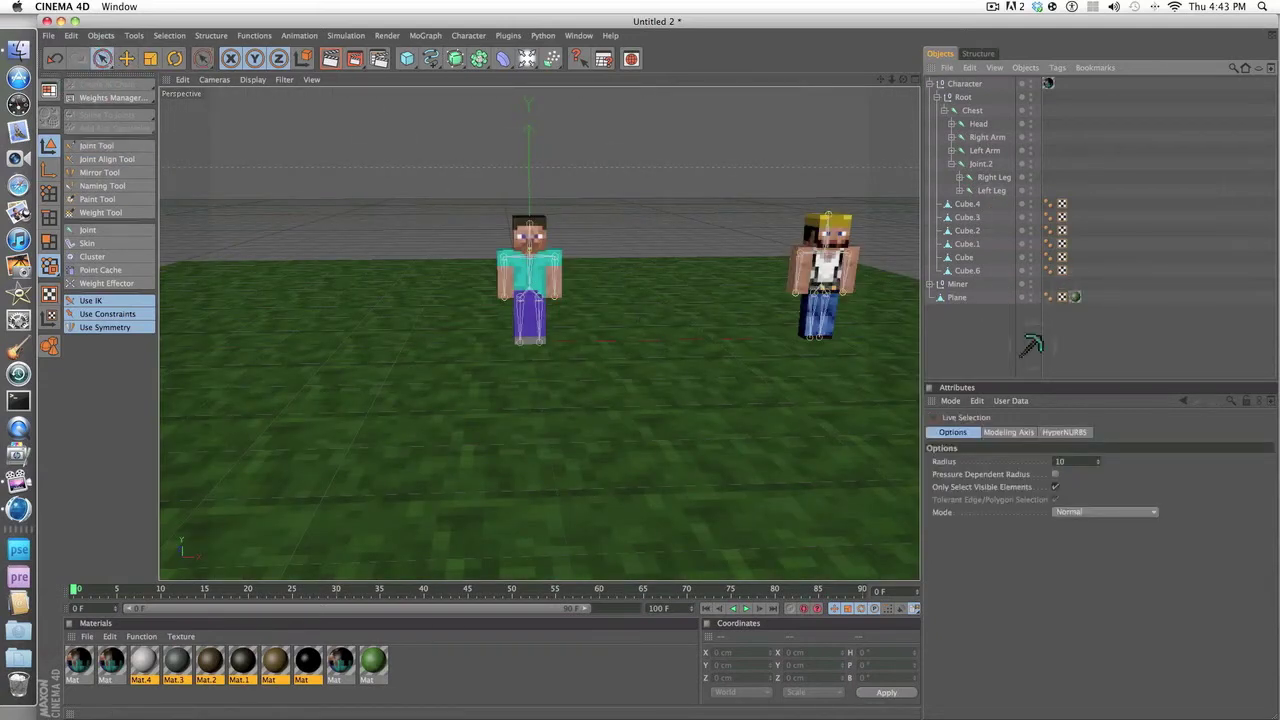
left_click(966, 204)
left_click(966, 217)
left_click(966, 230)
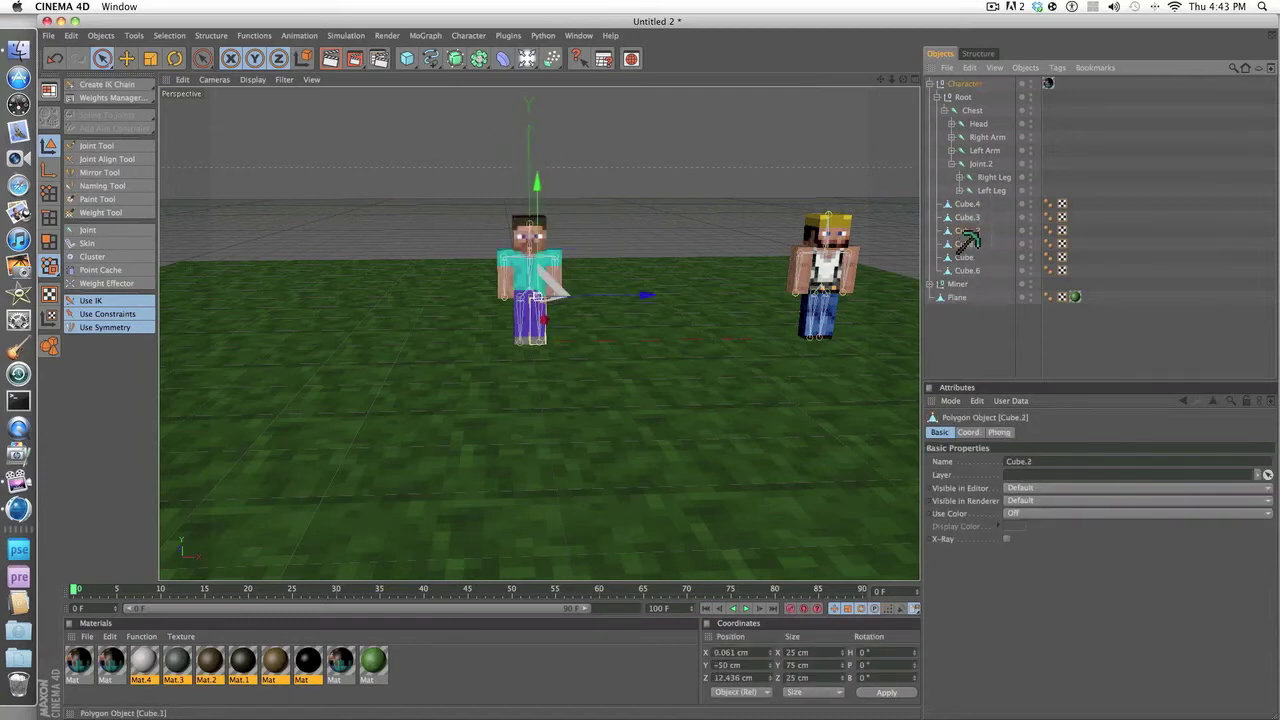
left_click(966, 244)
left_click(966, 257)
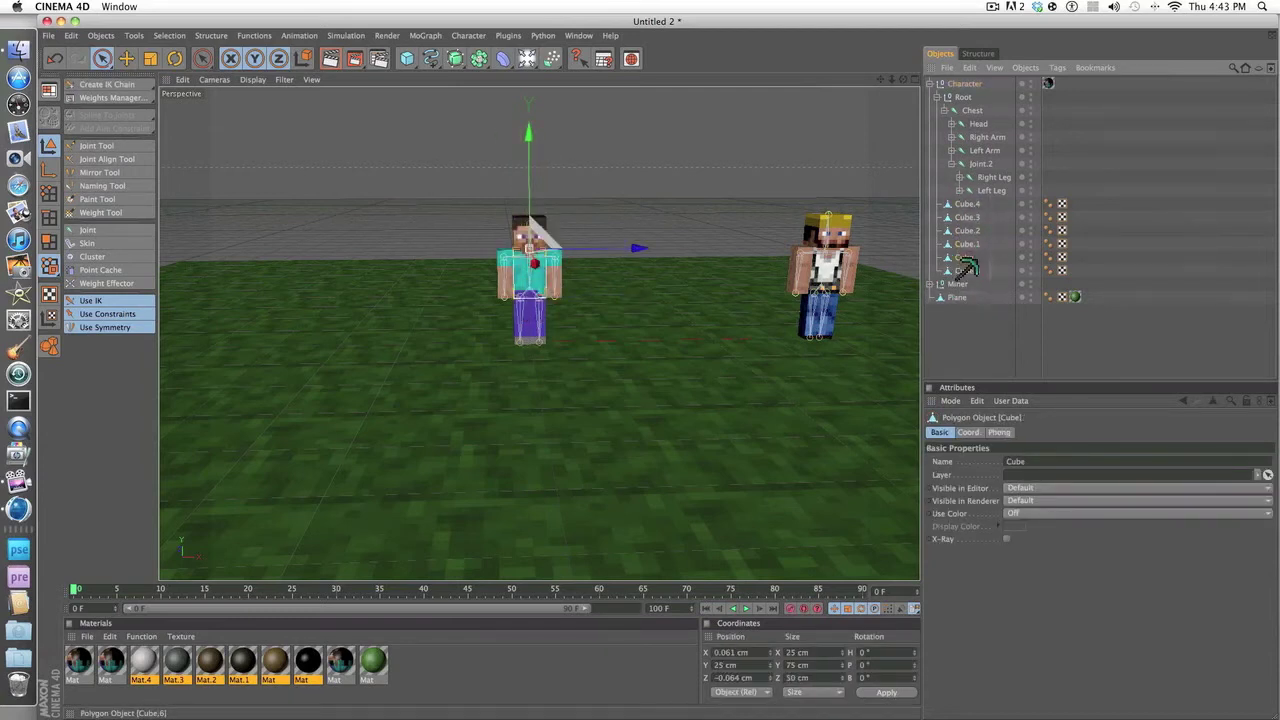
left_click(1118, 182)
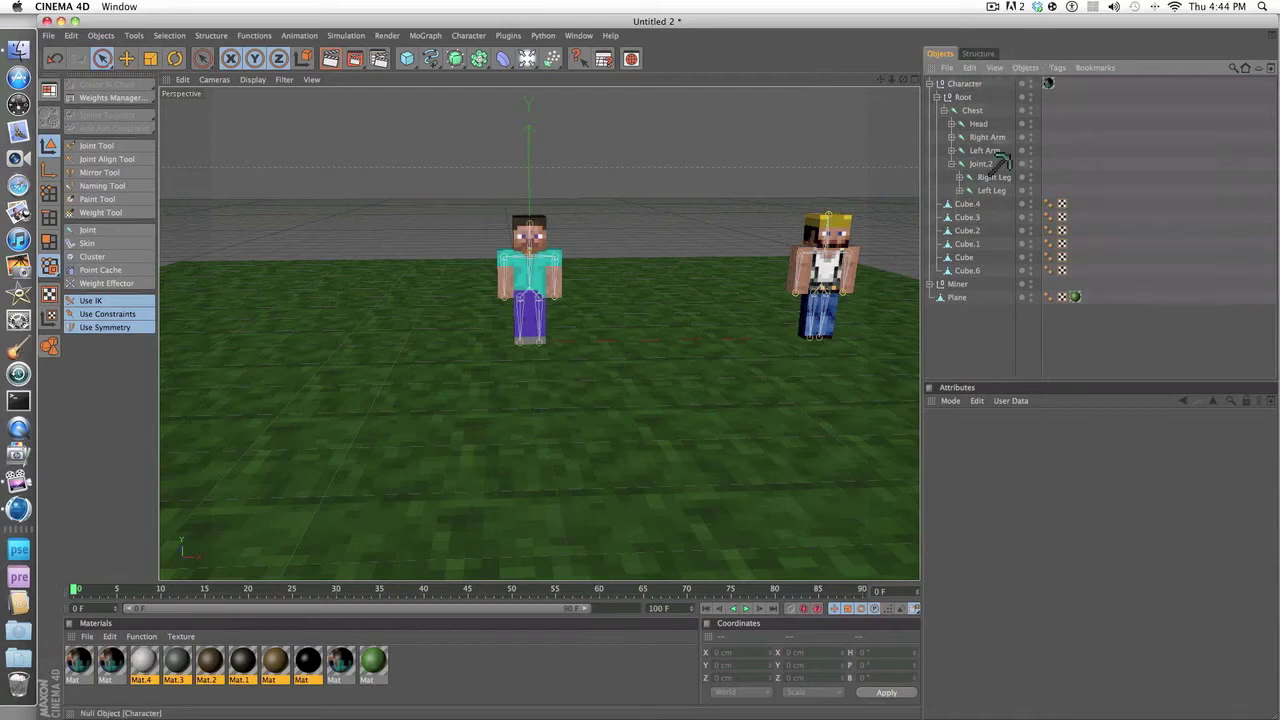
left_click(970, 203)
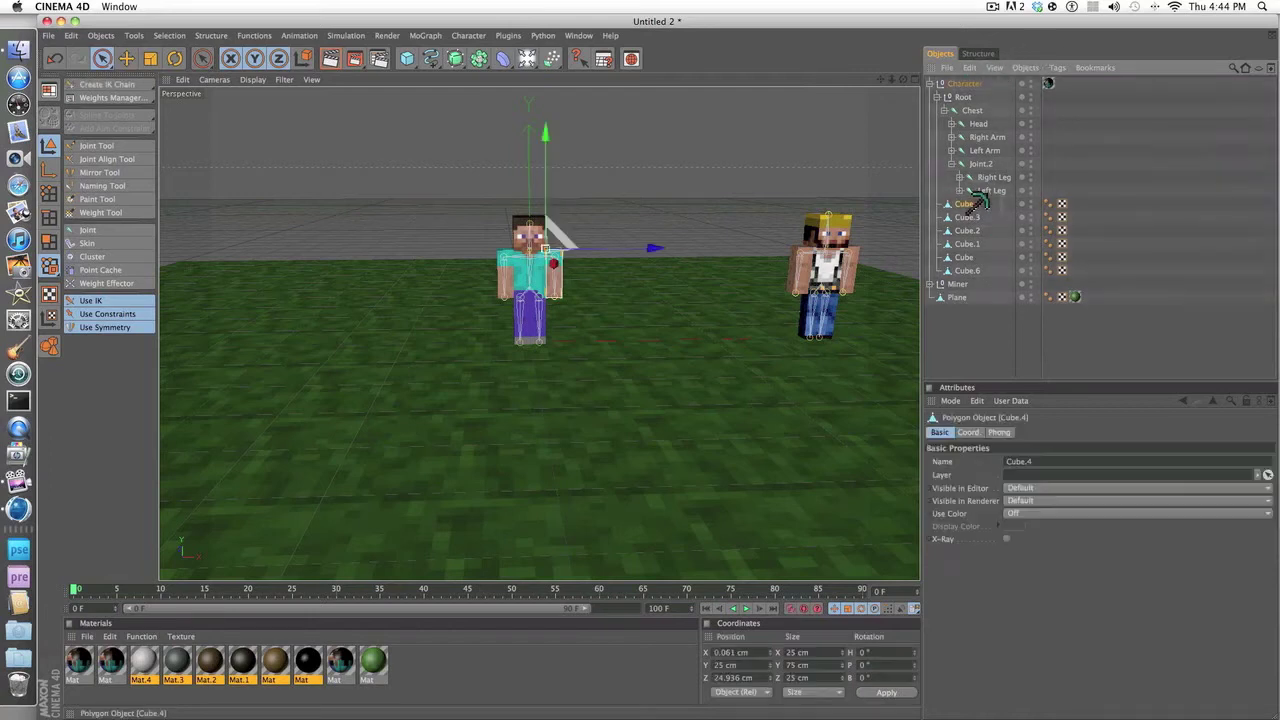
- Select the Character's unnamed cubes one by one to check which body part each represents
left_click(964, 257)
left_click(966, 230)
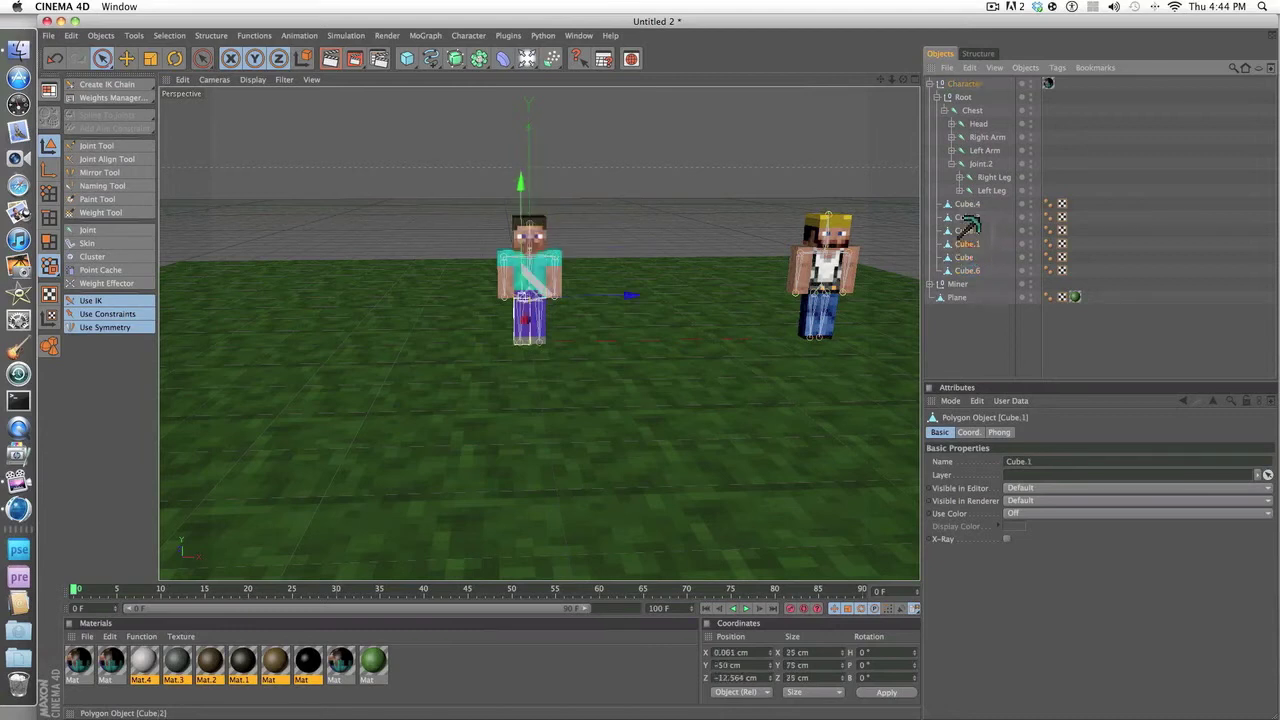
left_click(966, 217)
left_click(966, 204)
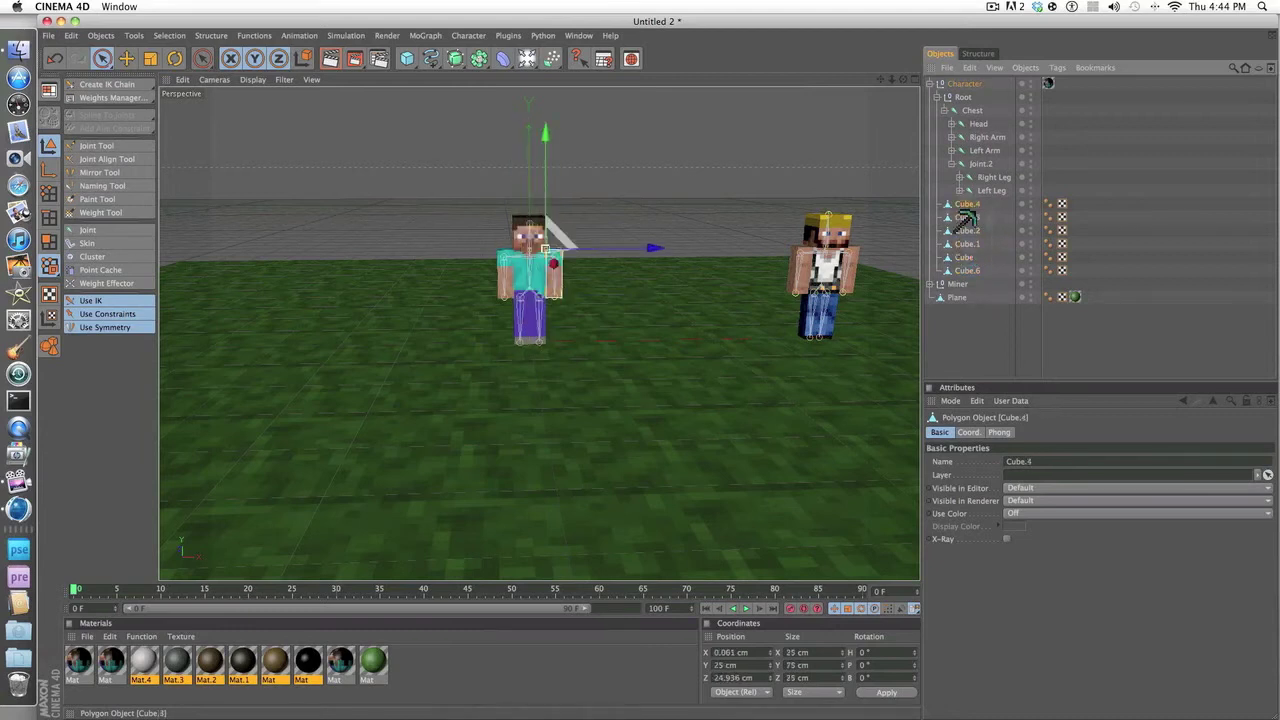
left_click(966, 270)
left_click_drag(998, 280, 972, 270)
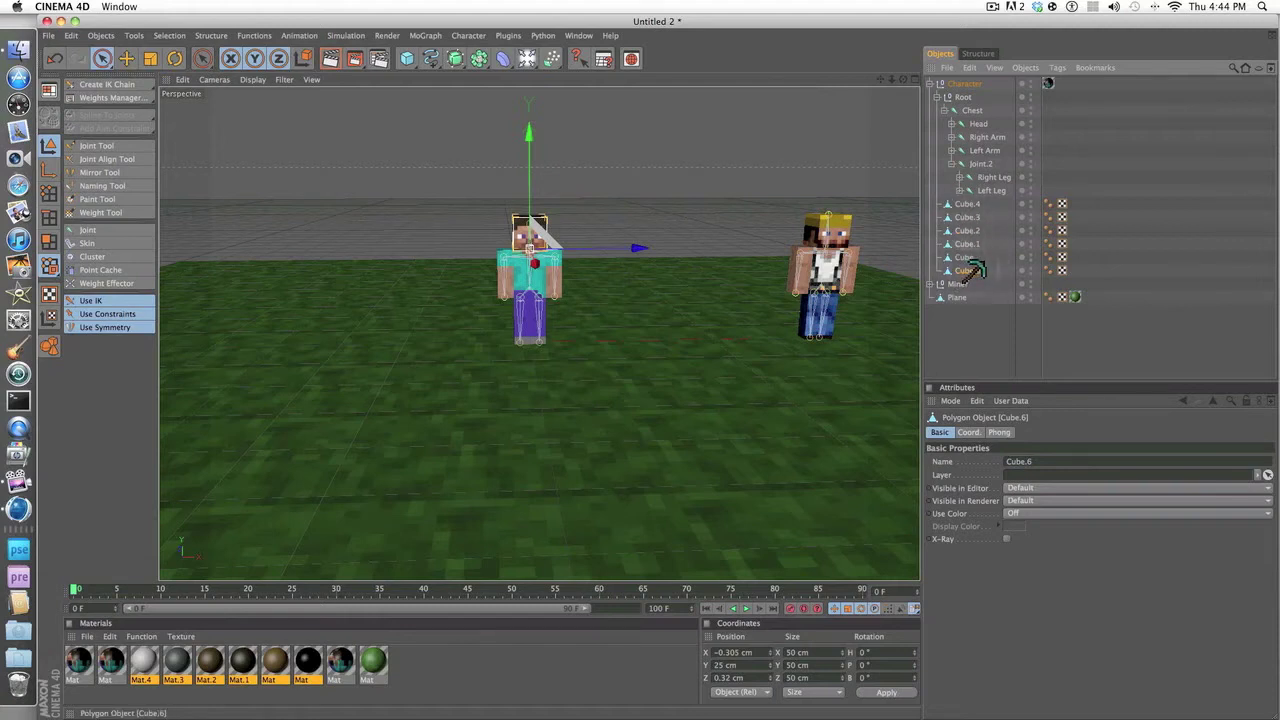
left_click(967, 231)
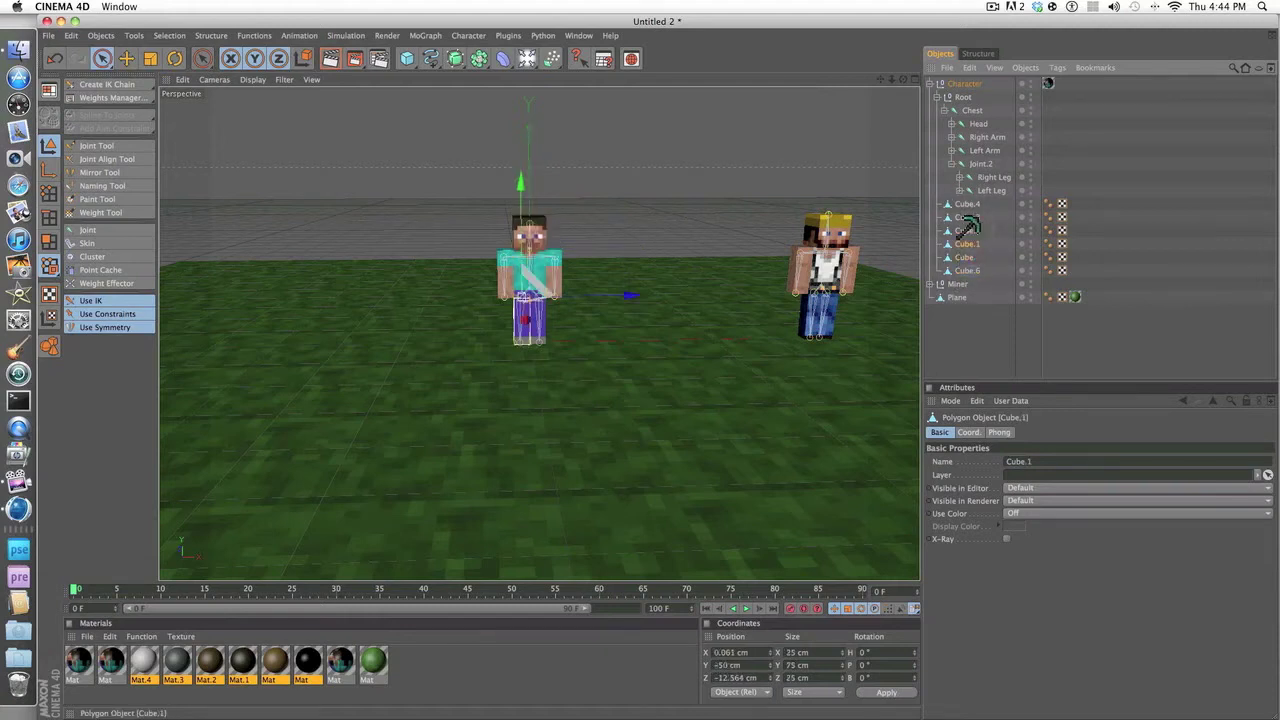
- Examine how the finished Miner rig names and nests its body-part meshes under its Root joints, and collapse its hierarchy
left_click(932, 283)
left_click(931, 284)
scroll(986, 343, "down", 1)
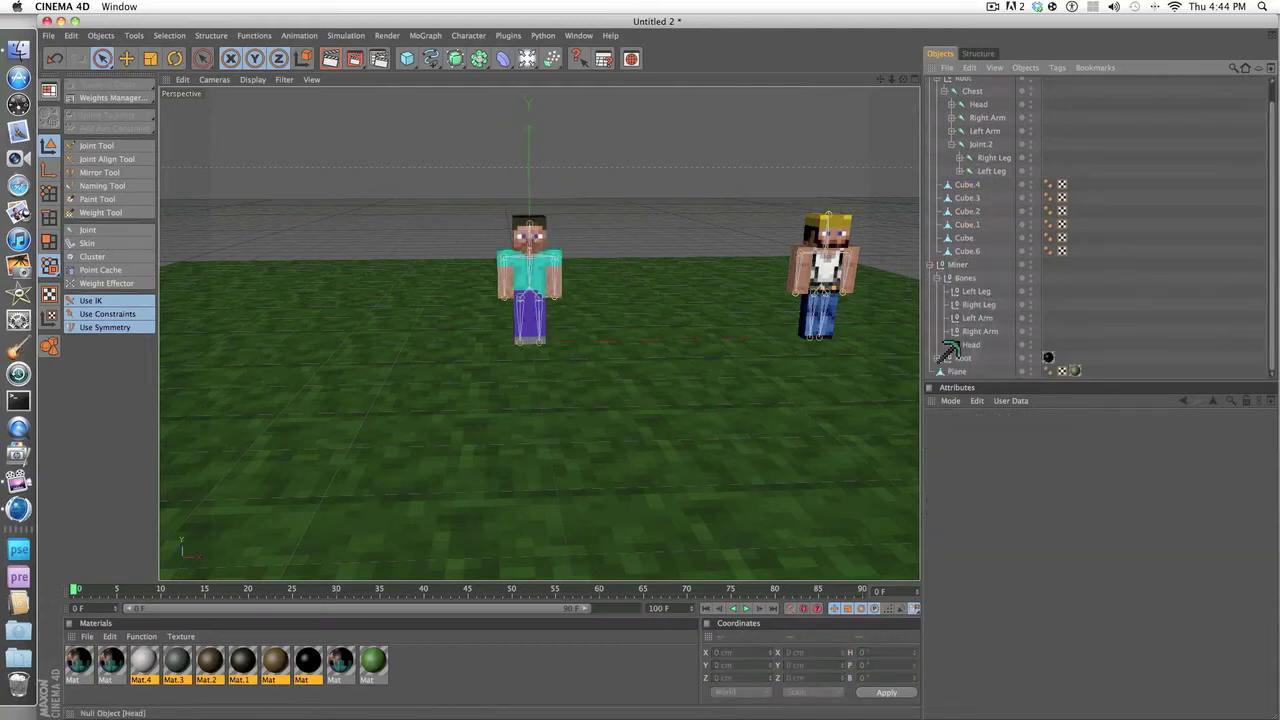
left_click(935, 357)
scroll(943, 357, "down", 5)
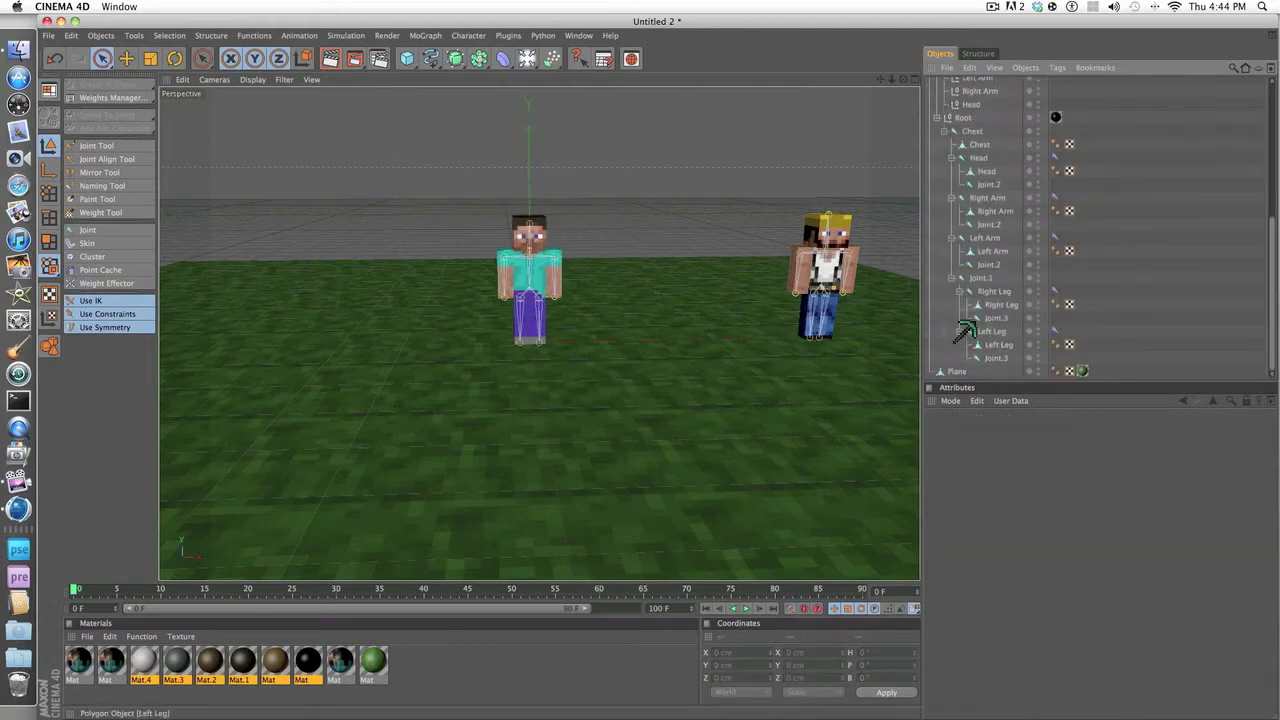
left_click(1003, 344)
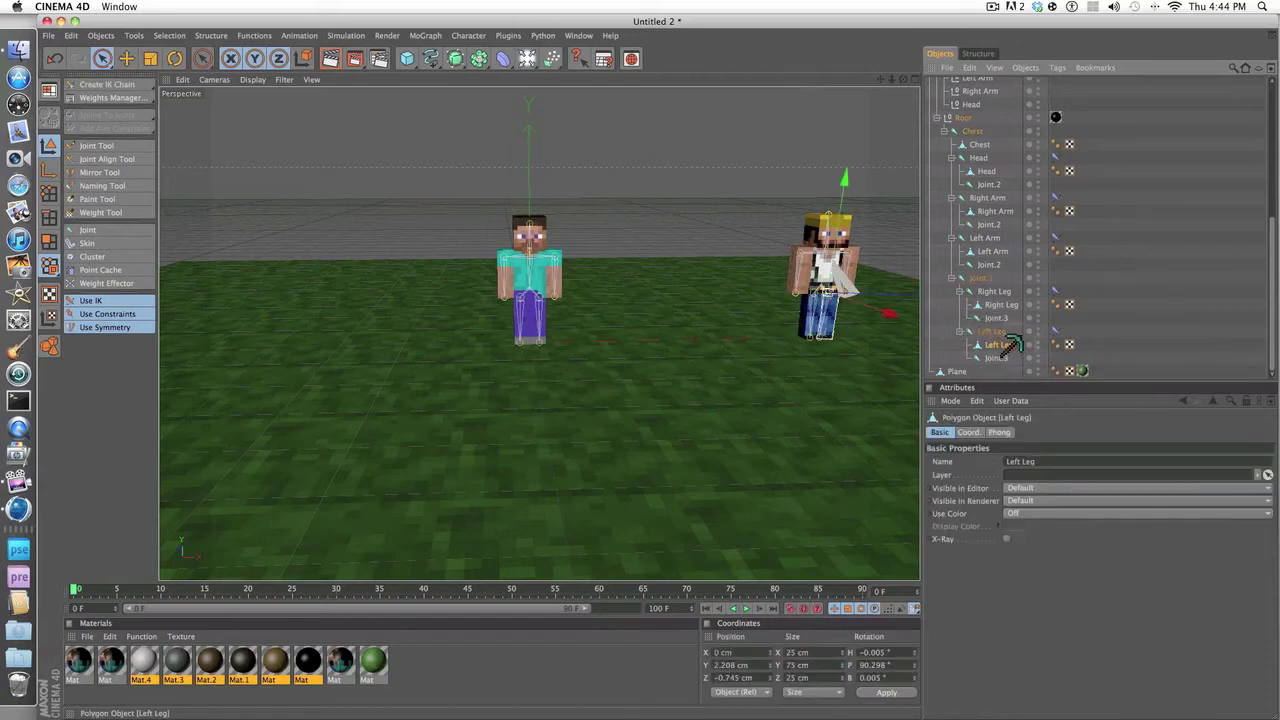
scroll(1003, 344, "up", 2)
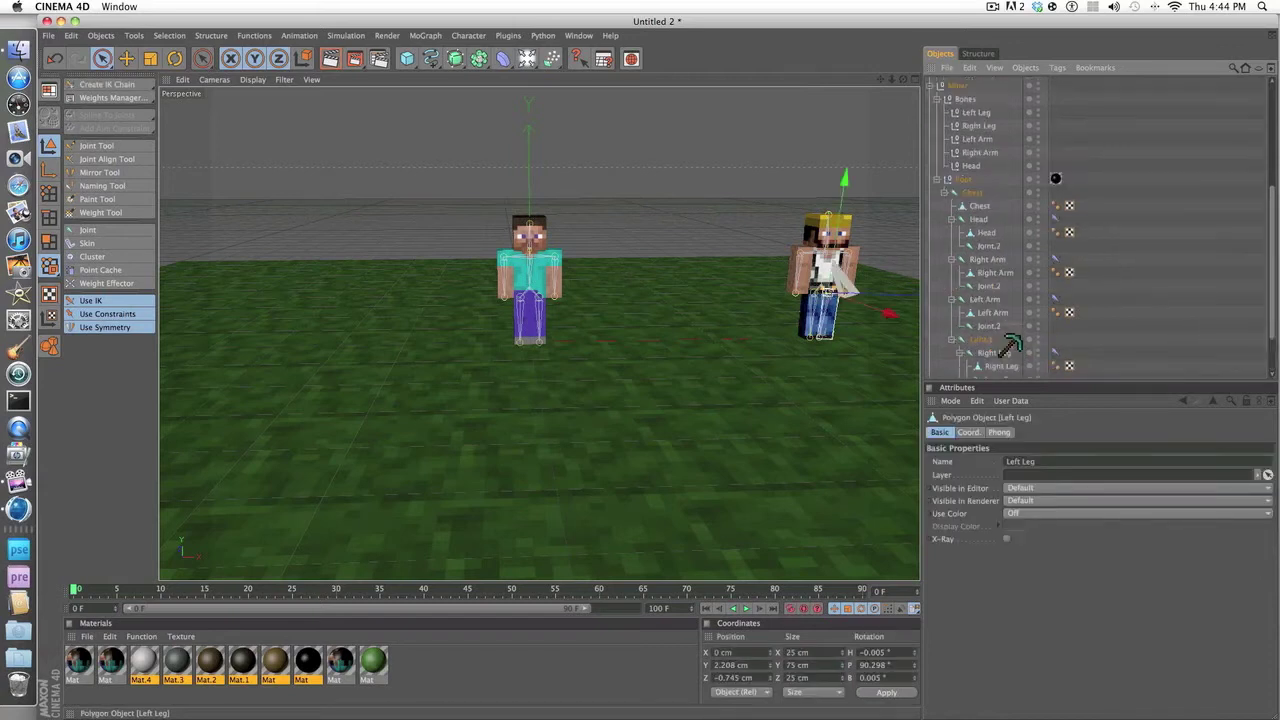
left_click(935, 178)
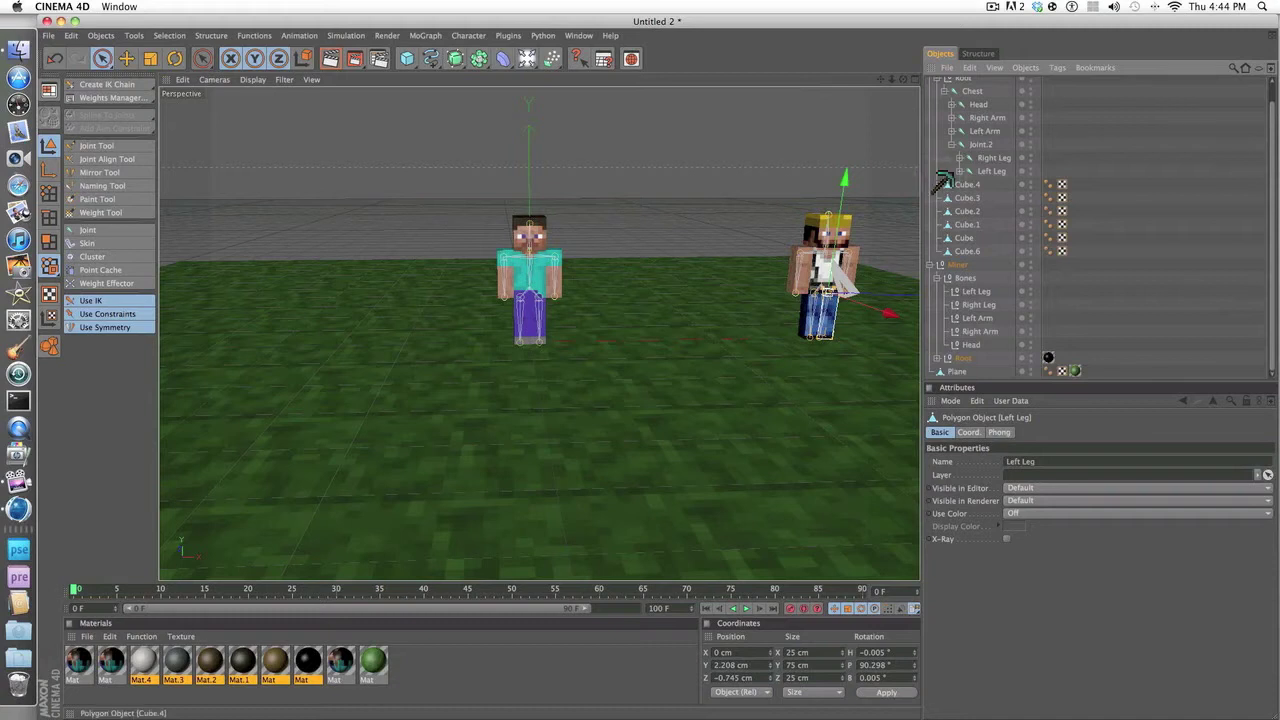
left_click(930, 264)
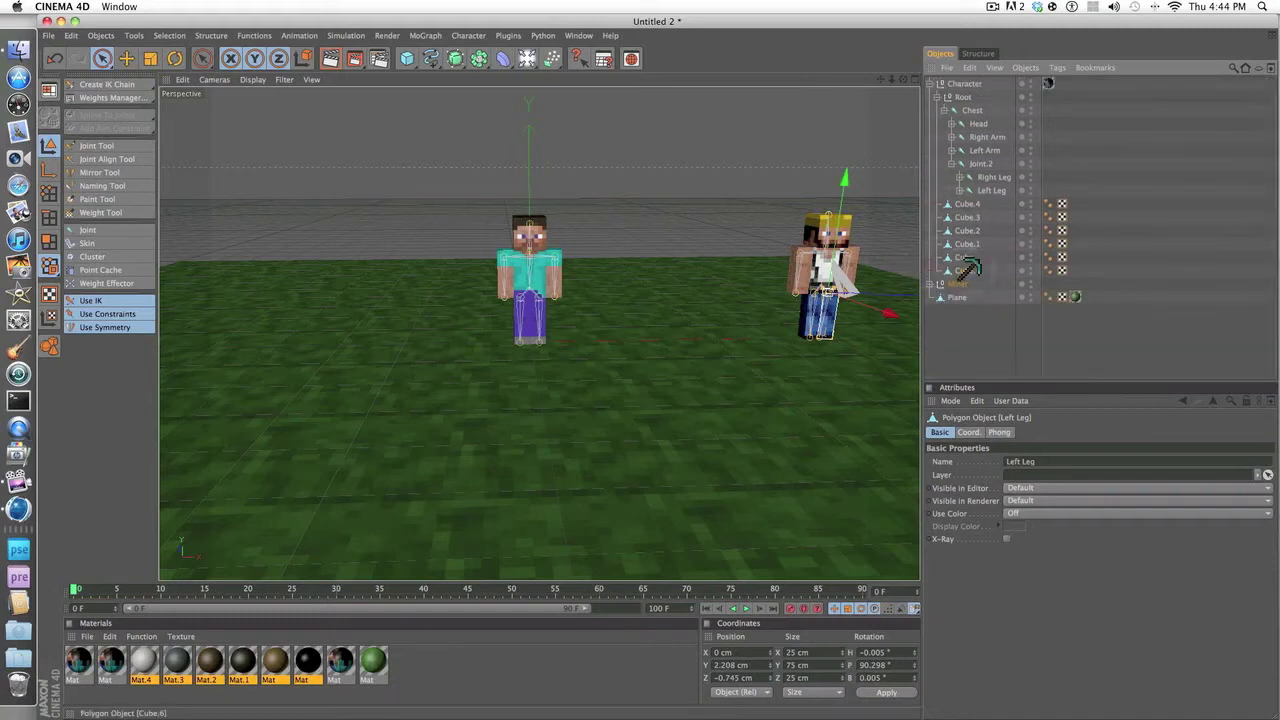
- Rename the Character's head cube, Cube.6, as Head and its torso cube, Cube, as Chest
left_click(966, 269)
double_click(968, 269)
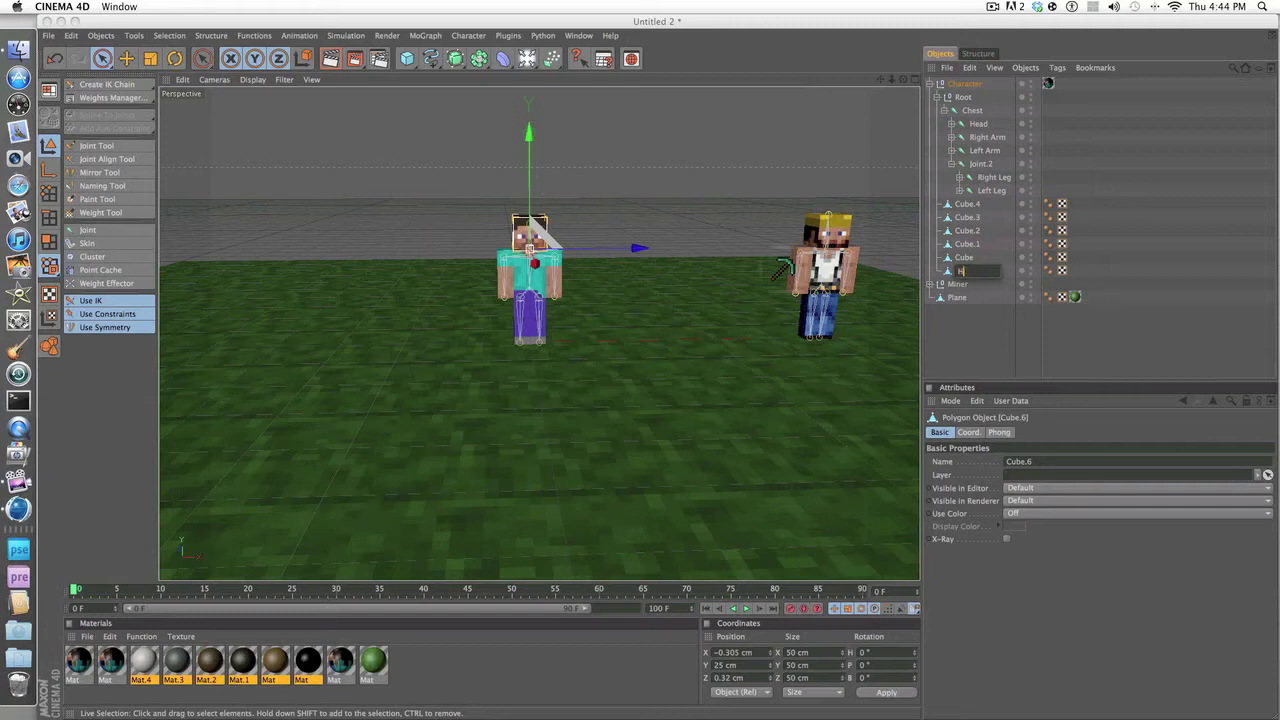
left_click(966, 257)
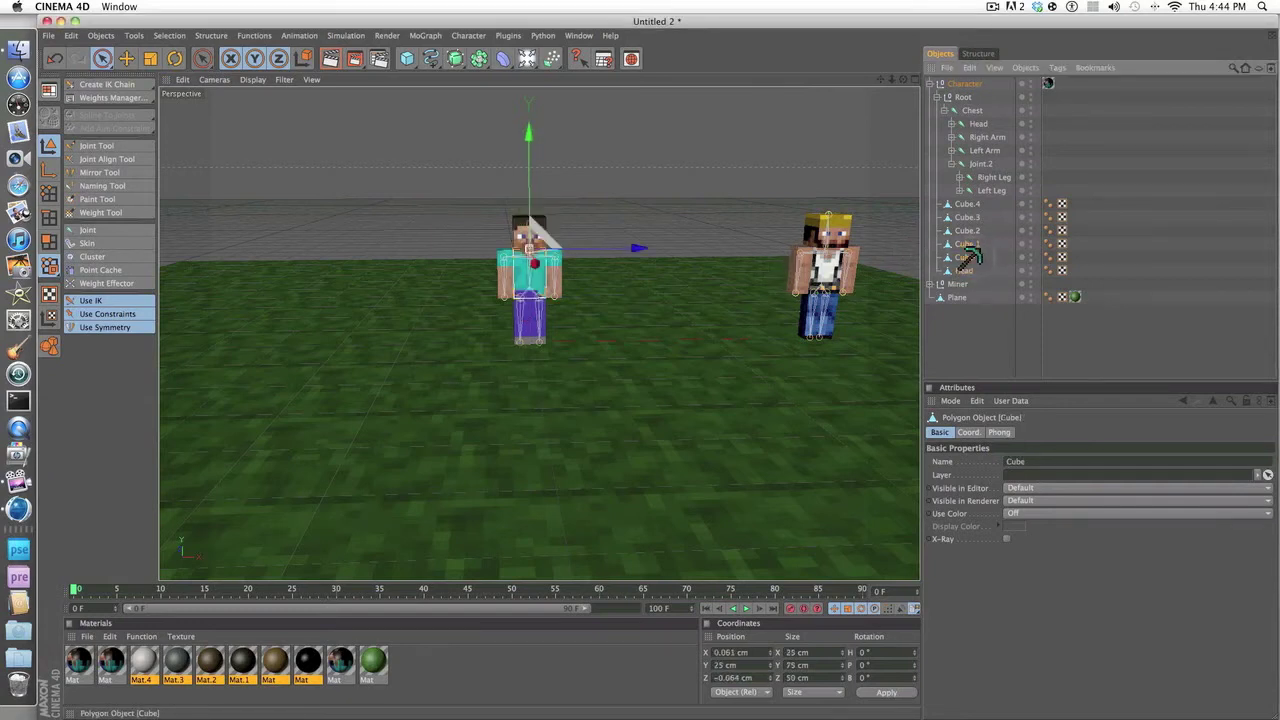
double_click(966, 257)
type("Che")
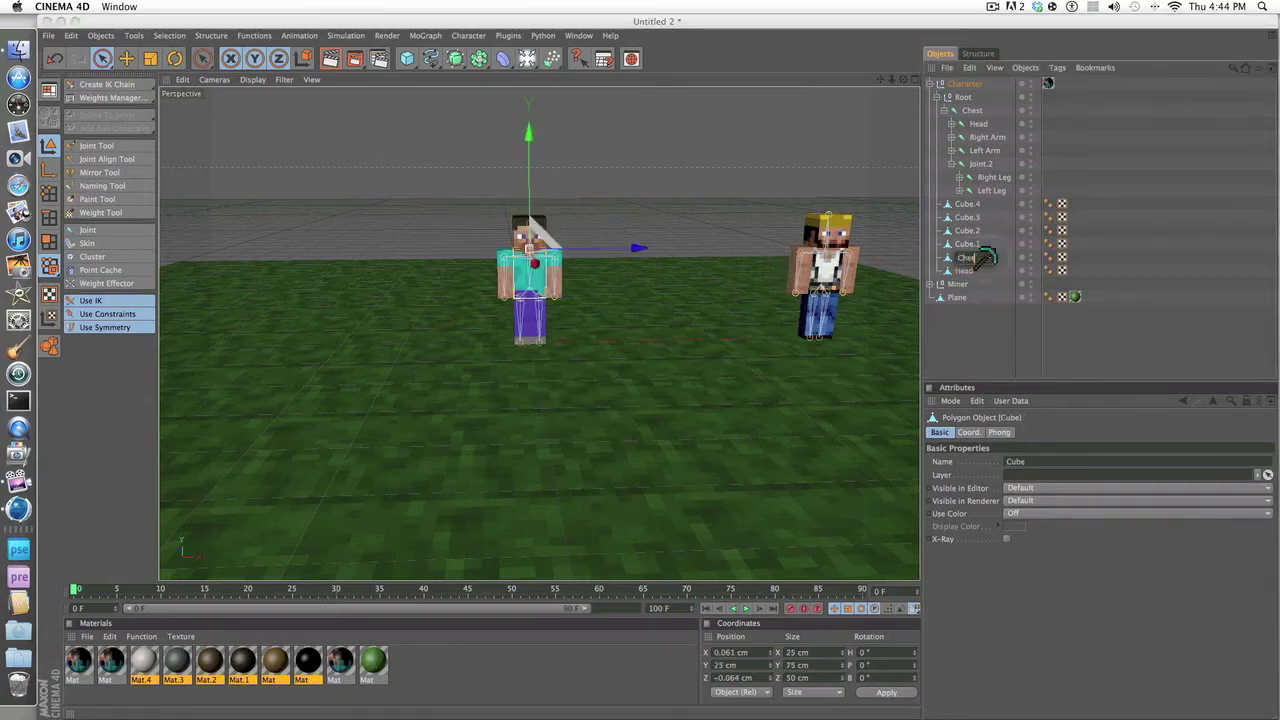
type("s")
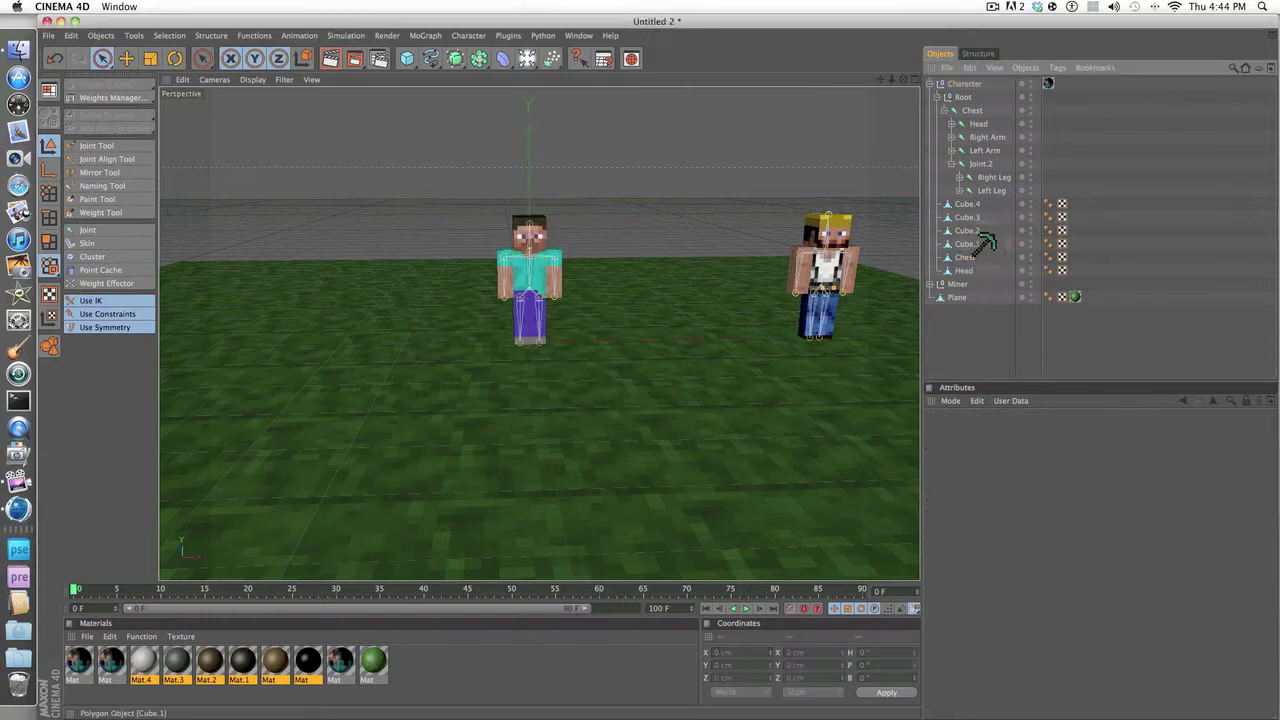
- Rename the Character's leg cubes: Cube.1 as Right Leg and Cube.2 as Left Leg
left_click(990, 244)
double_click(990, 244)
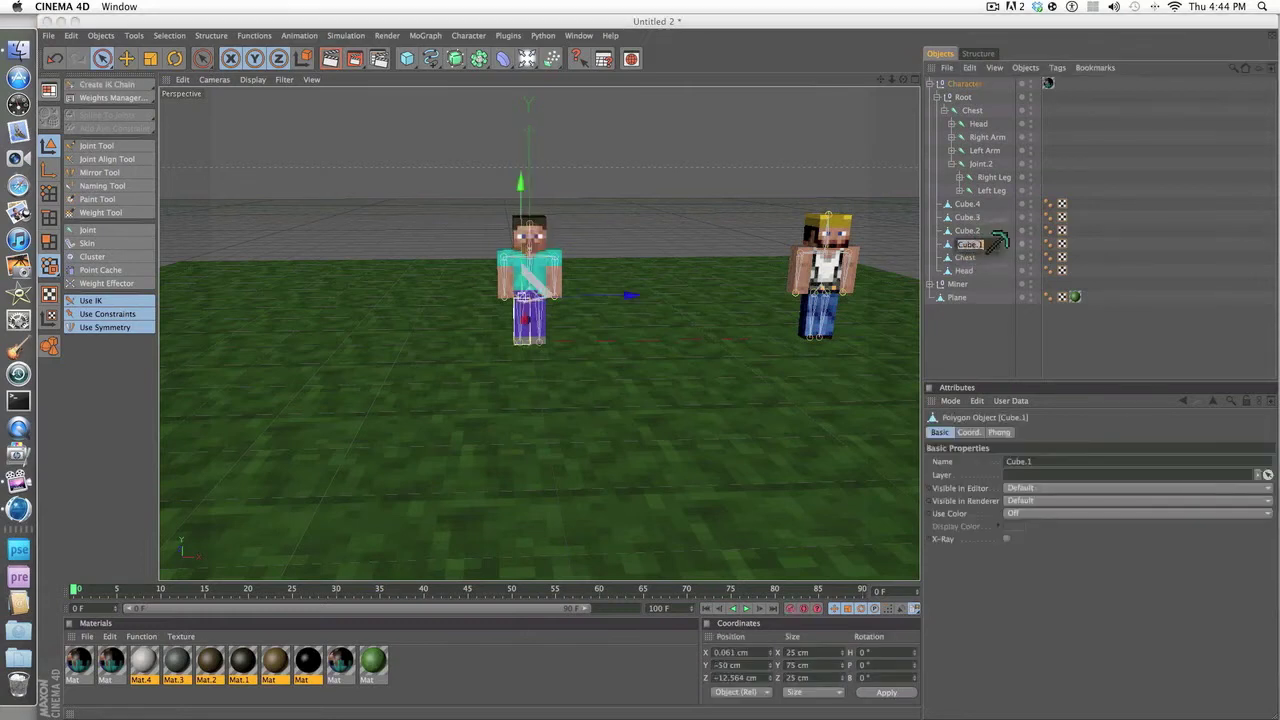
type("Right Leg")
left_click(970, 231)
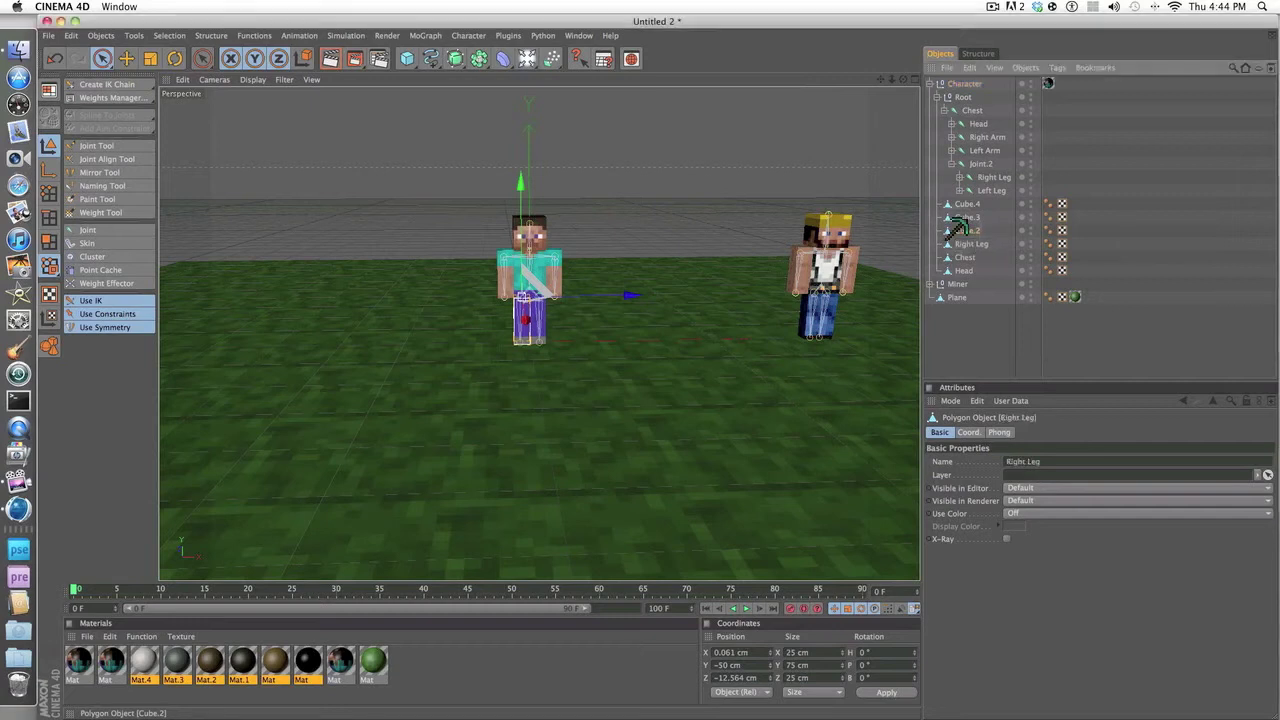
double_click(970, 231)
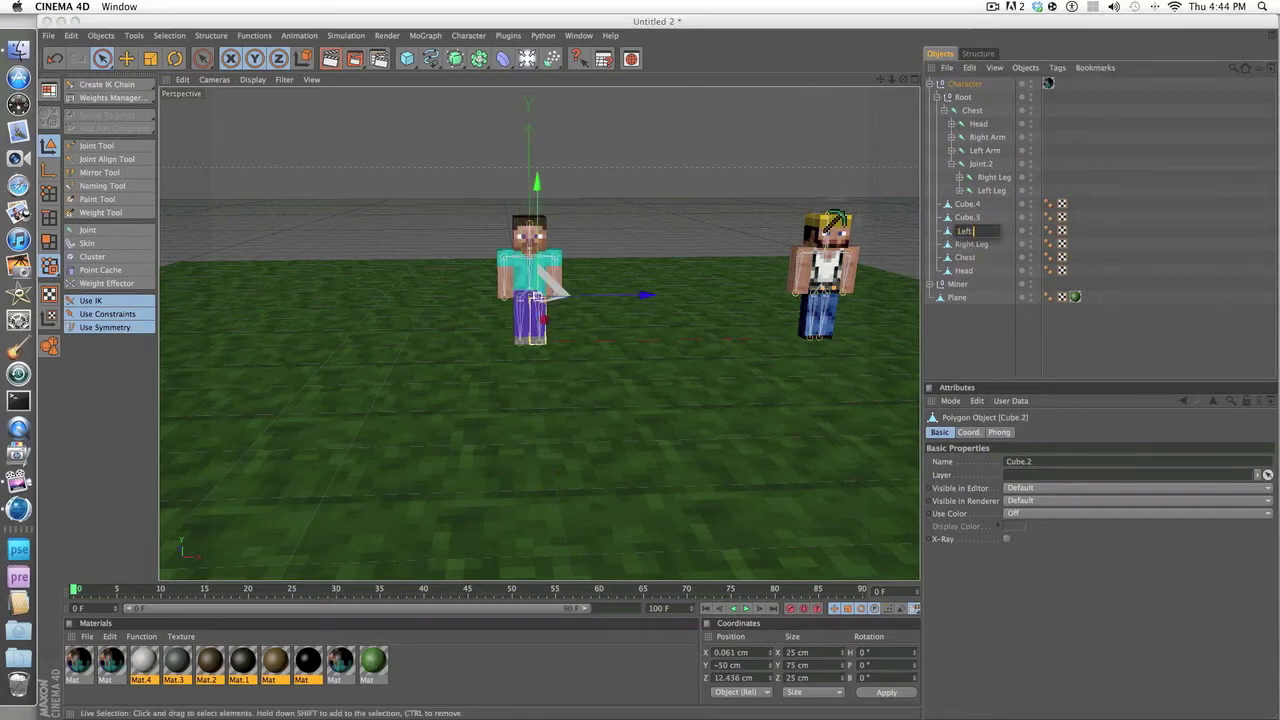
- Rename the Character's arm cubes: Cube.3 as Right Arm and Cube.4 as Left Arm
left_click(969, 217)
double_click(969, 217)
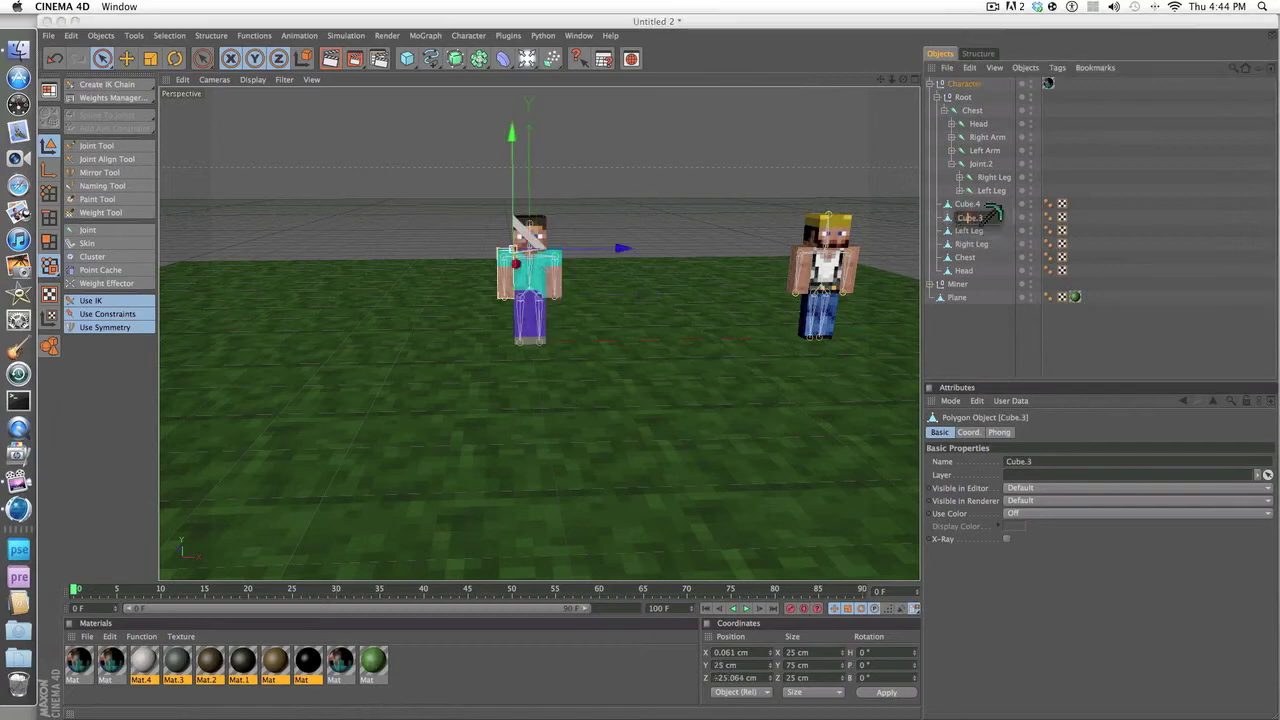
type("Right Arm")
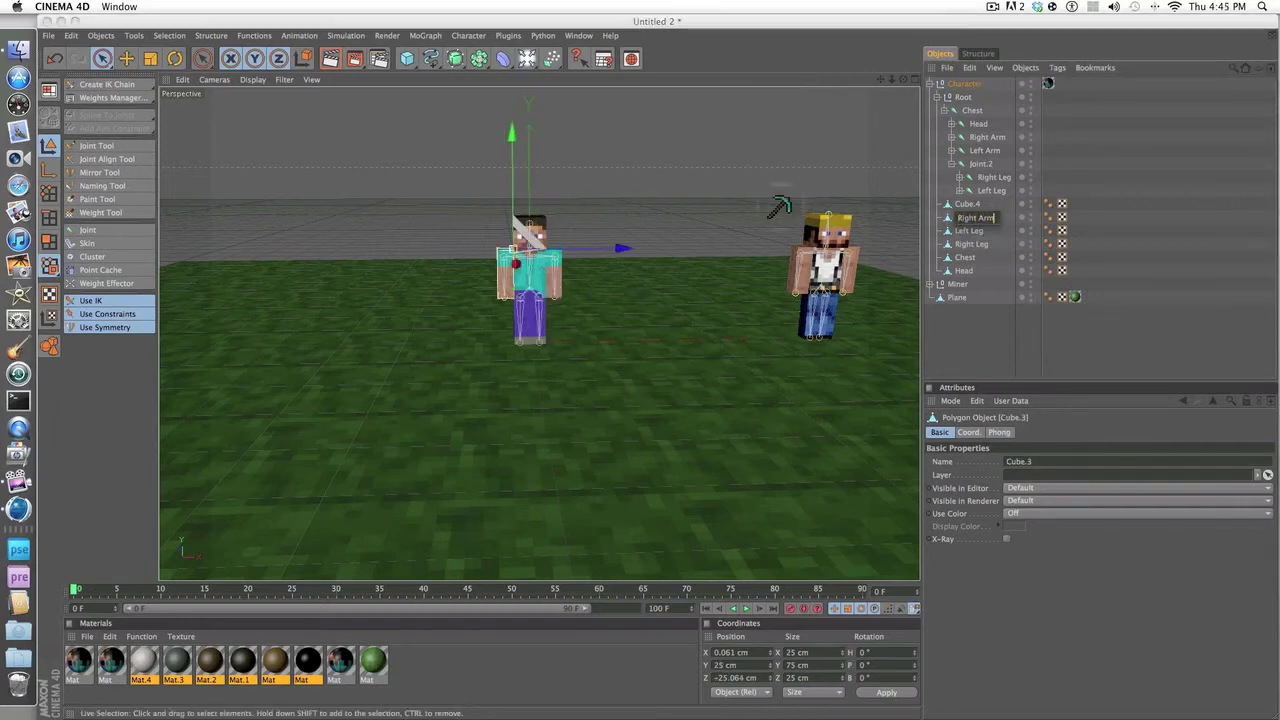
left_click(962, 204)
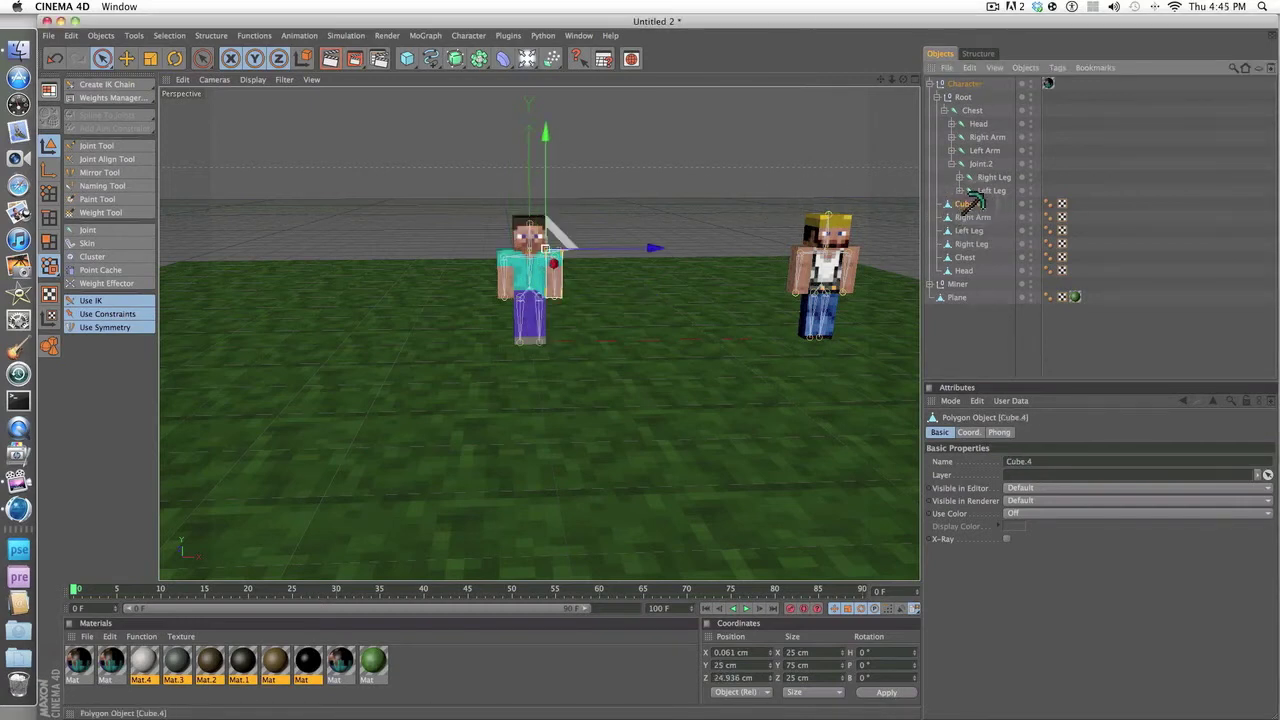
double_click(965, 204)
type("Left")
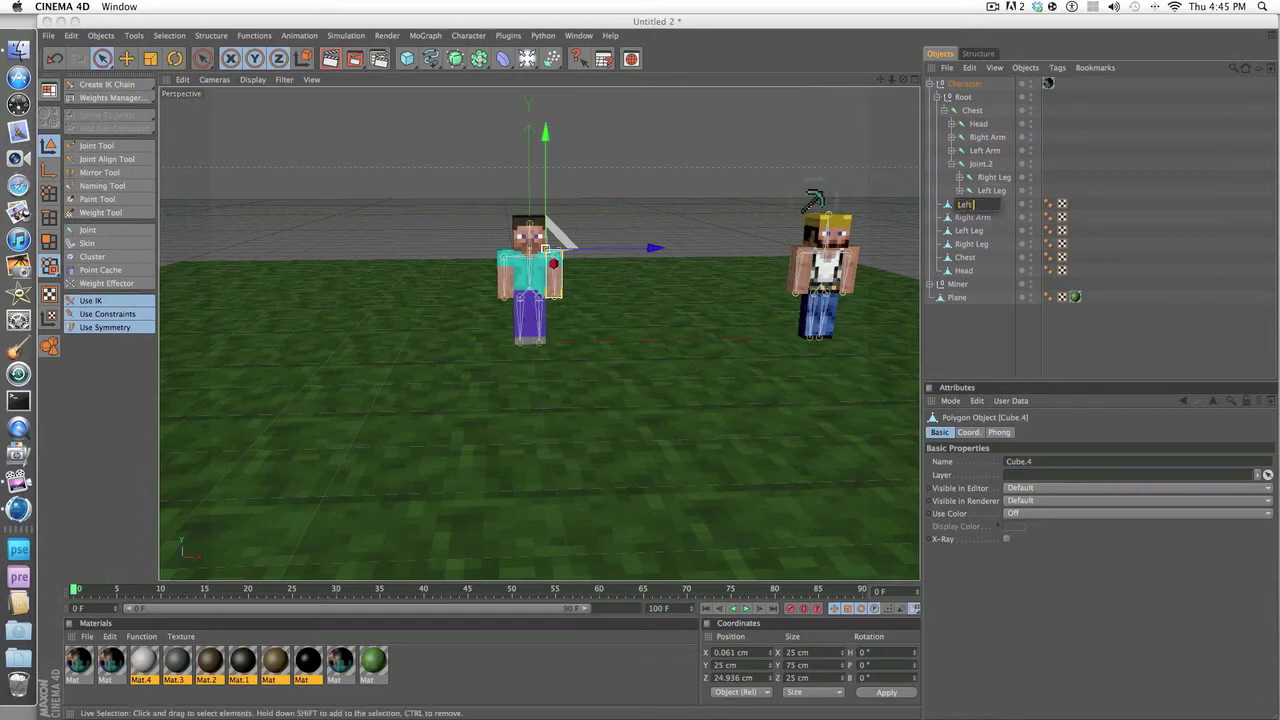
key("Return")
- Step through the renamed cubes to check that each name matches its body part
key("Down")
key("Down")
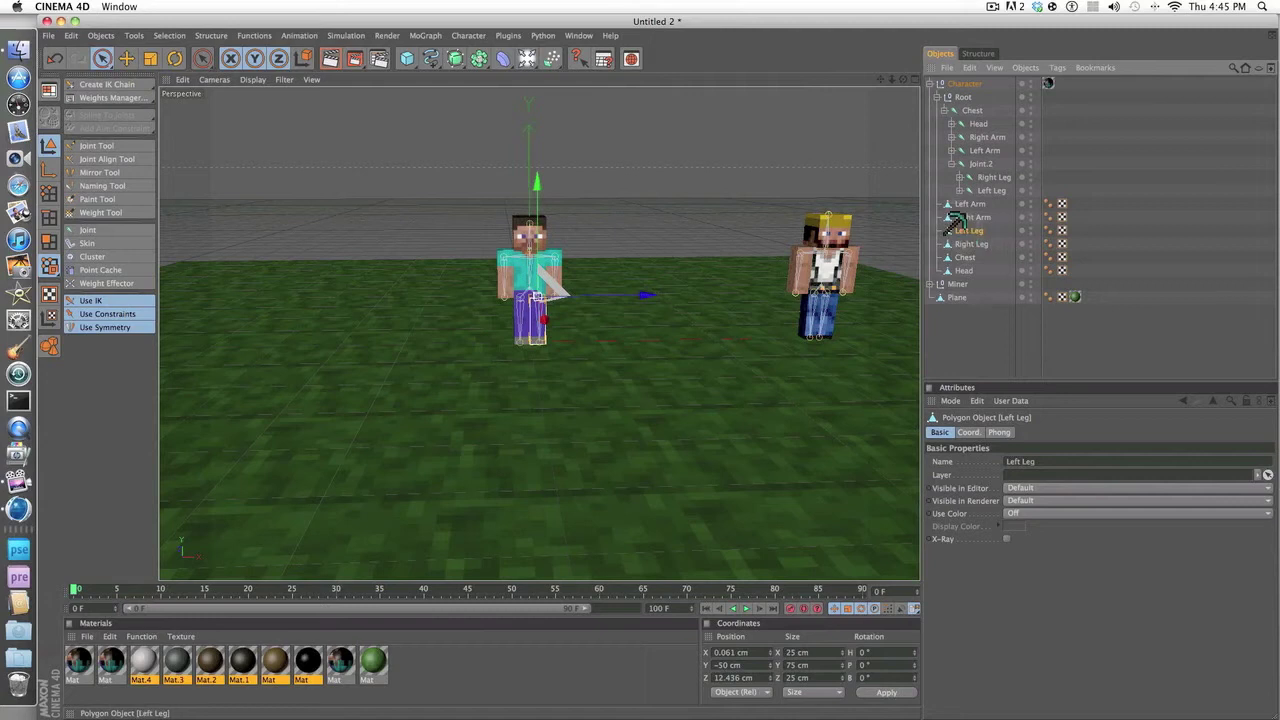
key("Down")
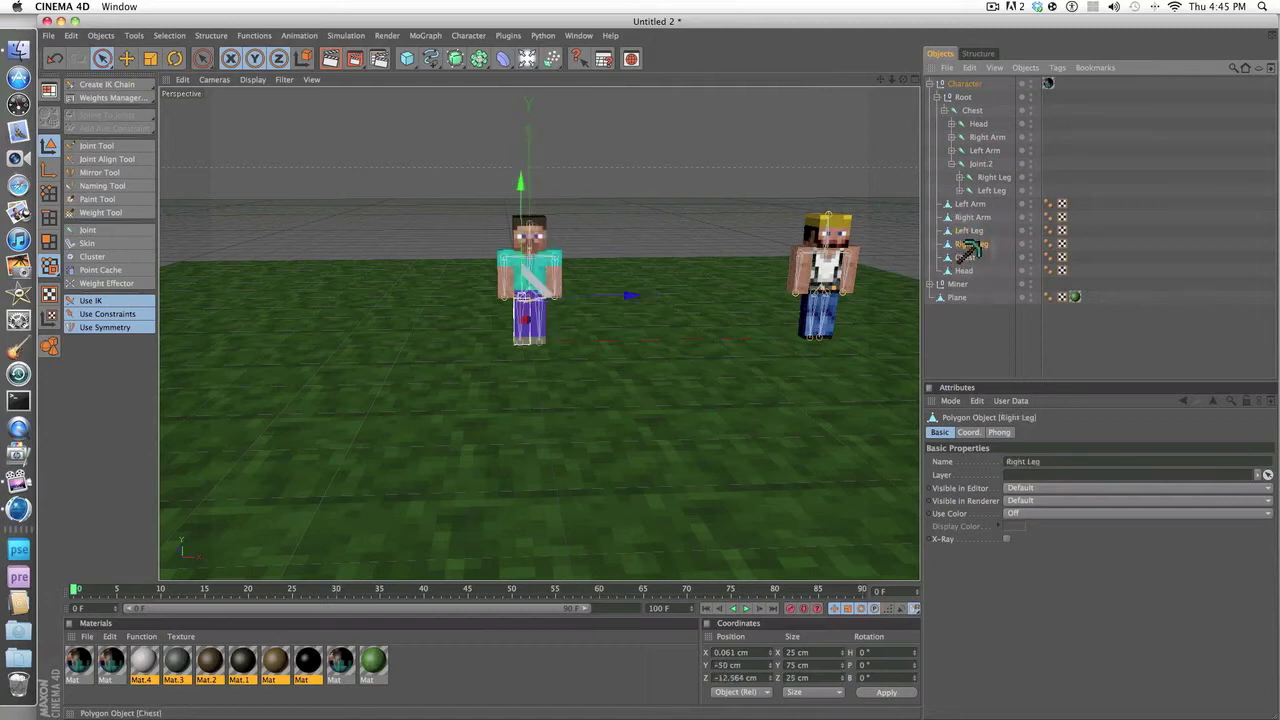
key("Down")
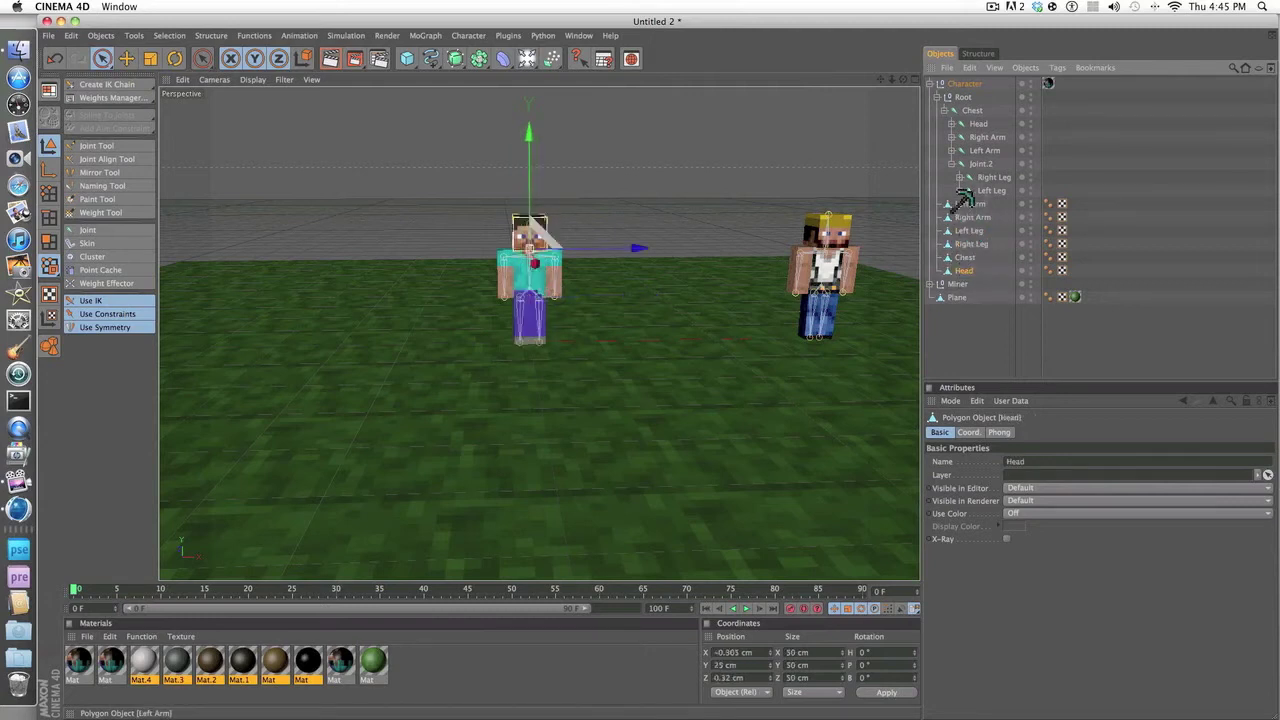
- Expand the Head, Right Arm and Left Arm joints under the Character's Chest joint
left_click(972, 110)
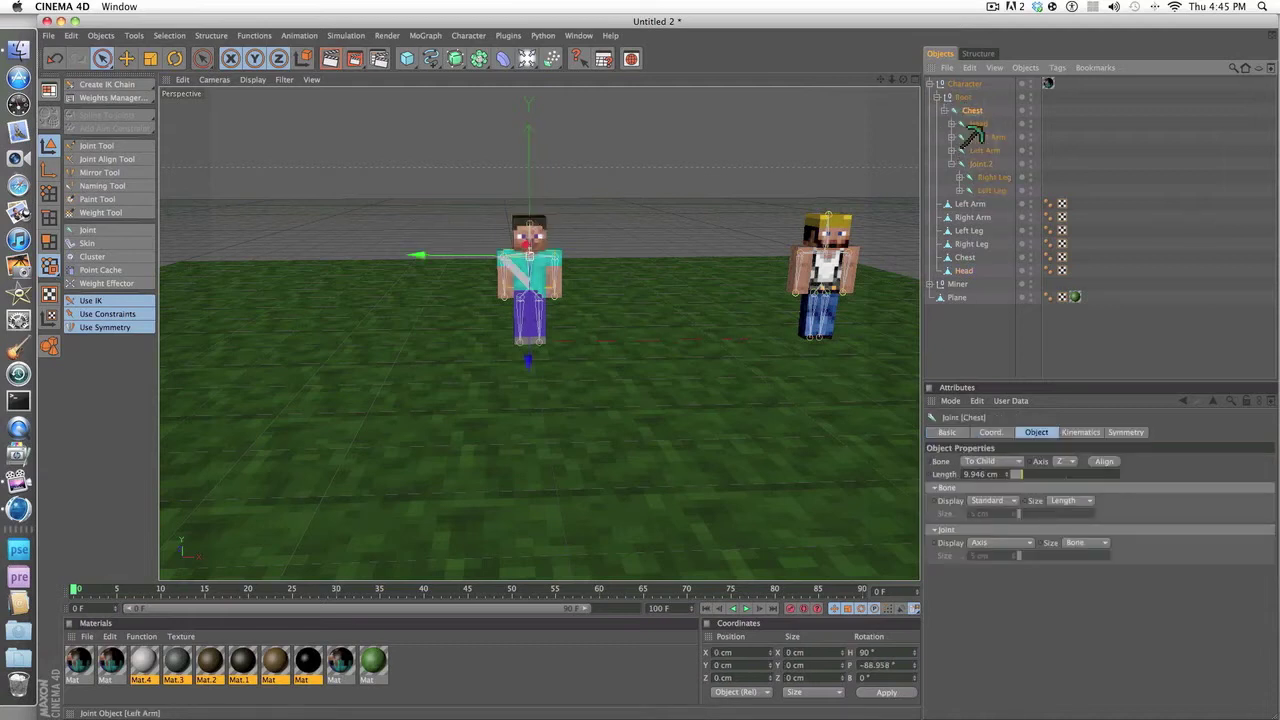
left_click(951, 123)
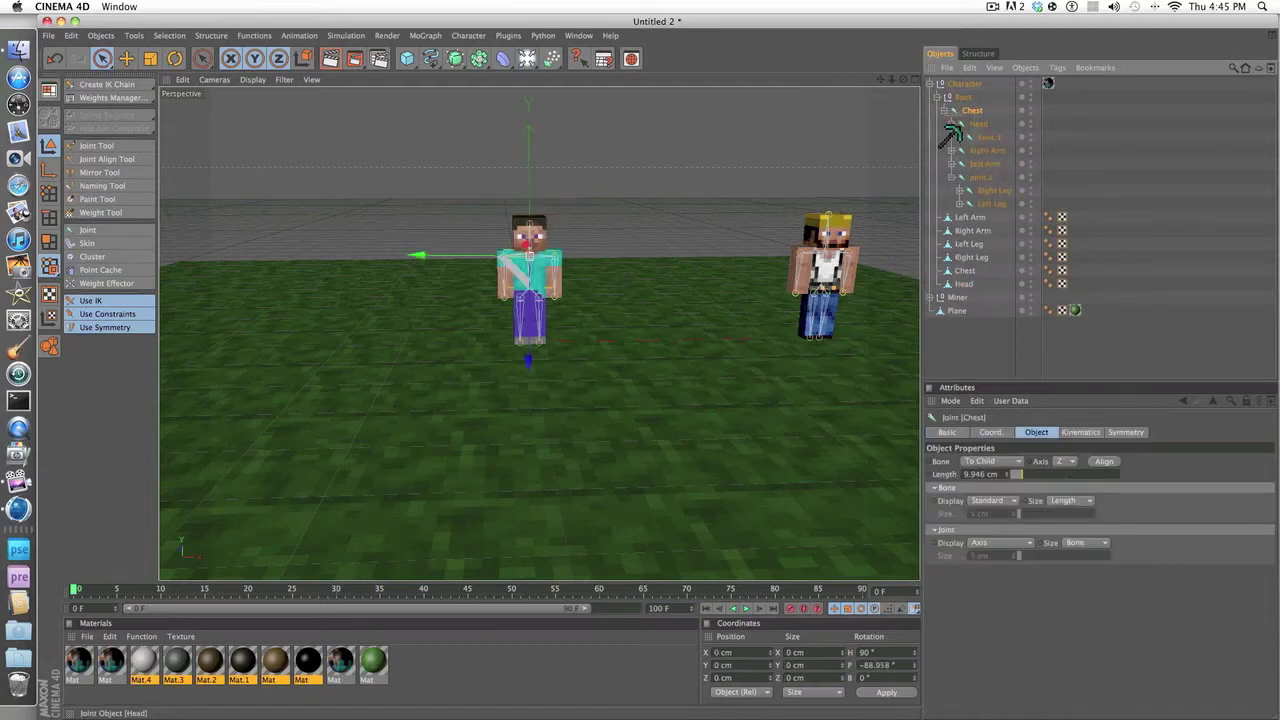
left_click(951, 150)
left_click(951, 177)
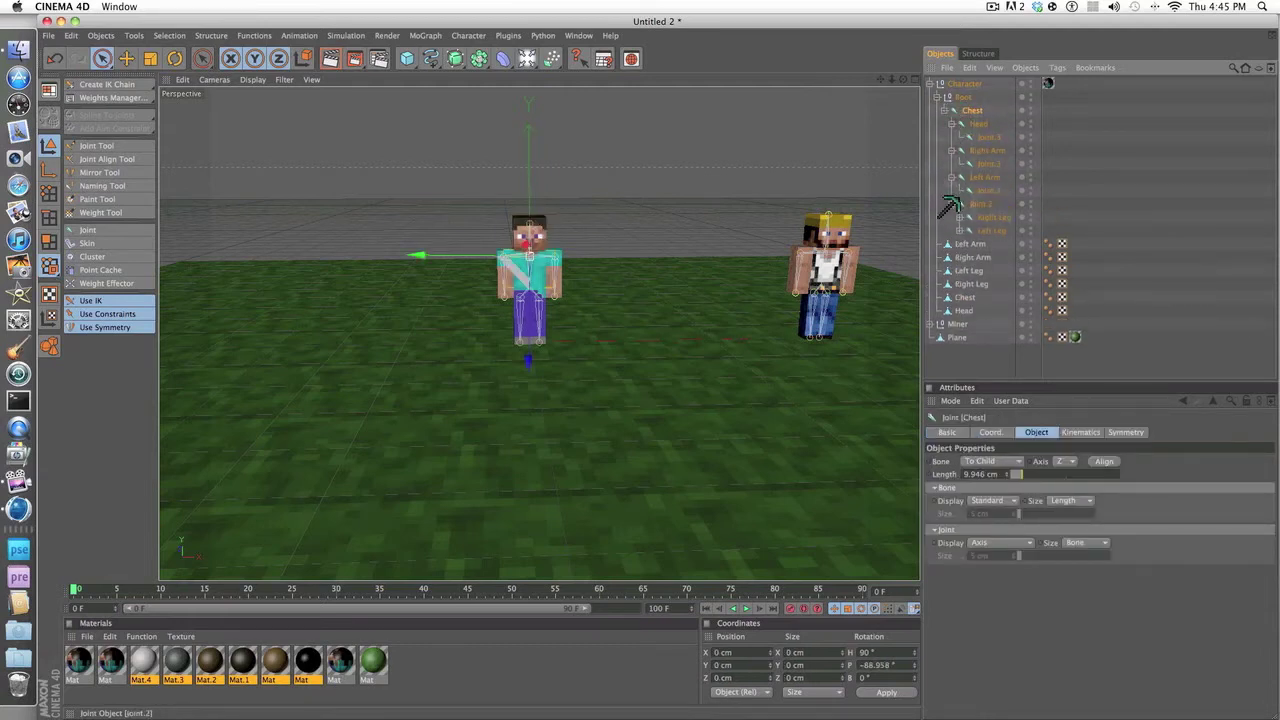
left_click(951, 203)
left_click(951, 203)
- Check the Character's two leg joints and expand both to show their child joints
left_click(984, 230)
left_click(988, 217)
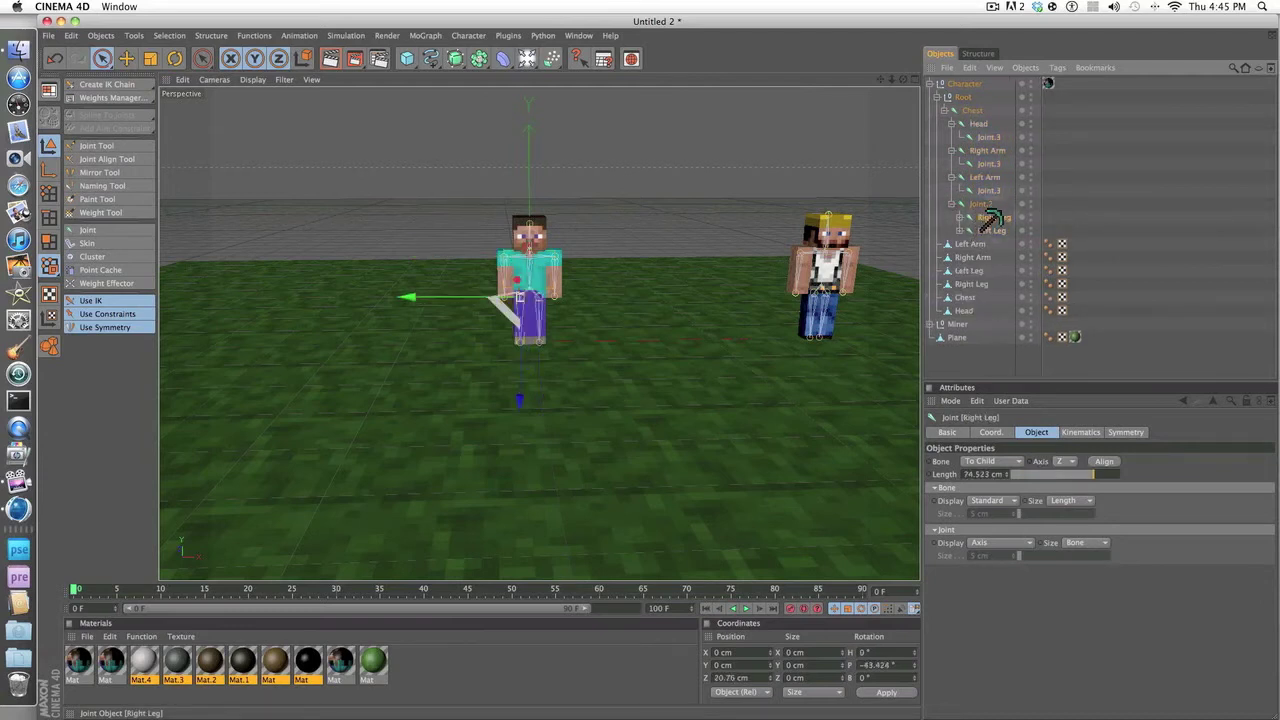
left_click(988, 230)
left_click(959, 217)
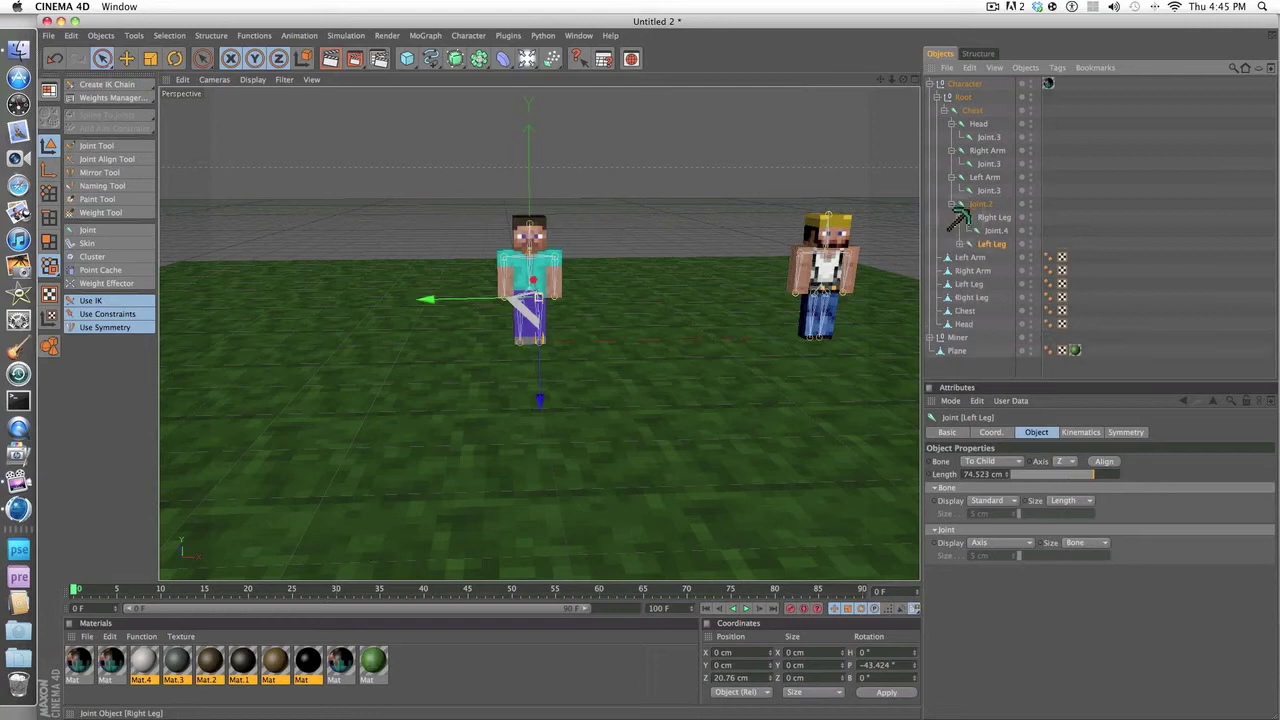
left_click(958, 243)
left_click(985, 256)
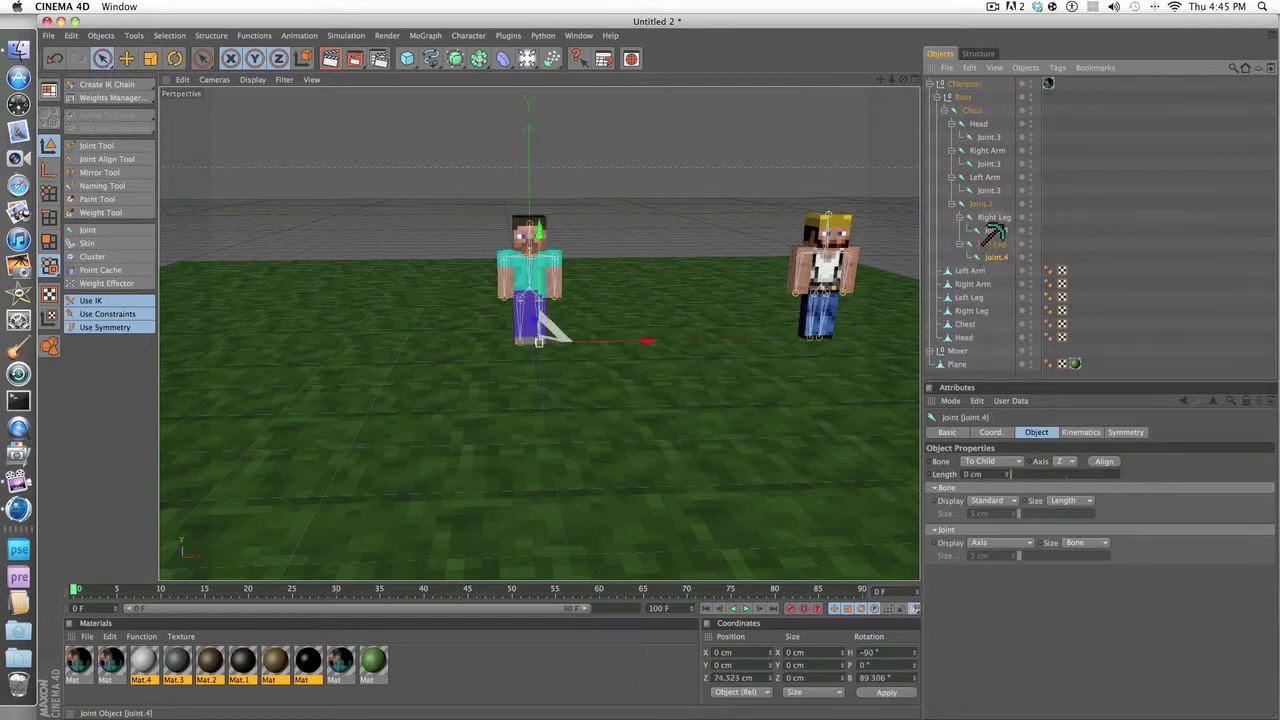
- Expand the Miner's Root hierarchy to review which joint each body-part mesh is parented to
left_click(945, 351)
left_click(930, 351)
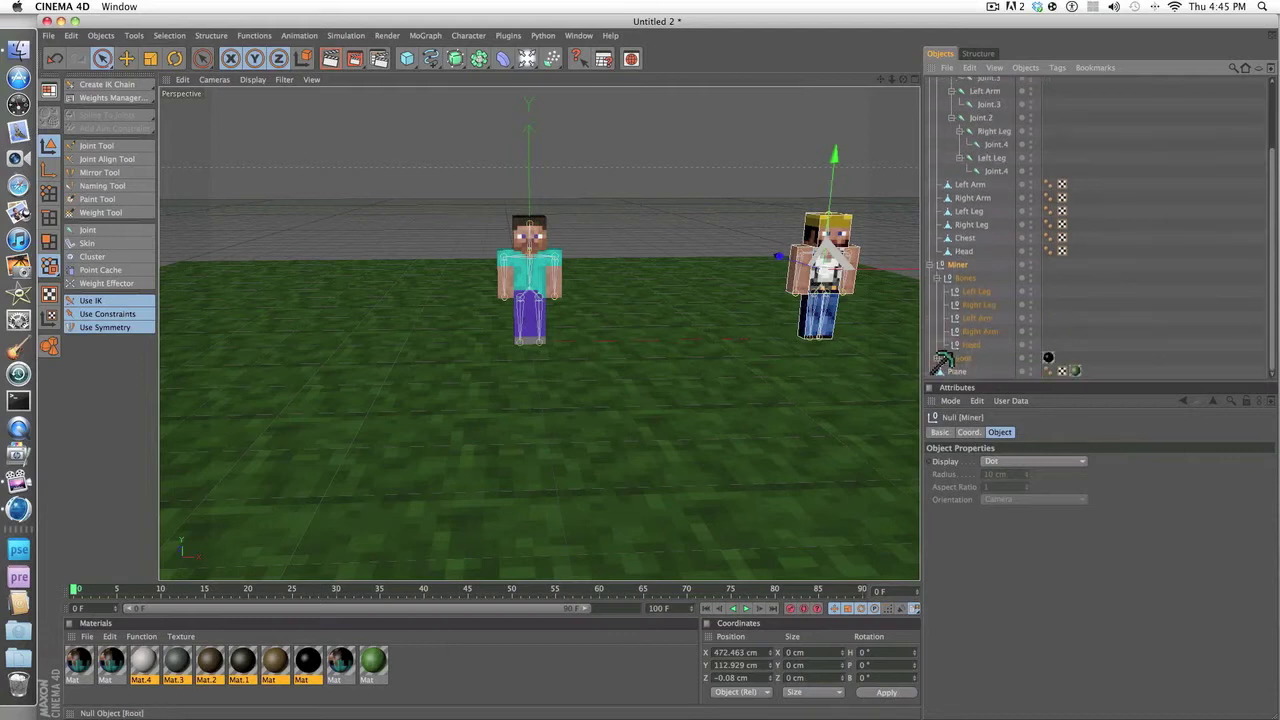
left_click(938, 357)
scroll(945, 350, "down", 5)
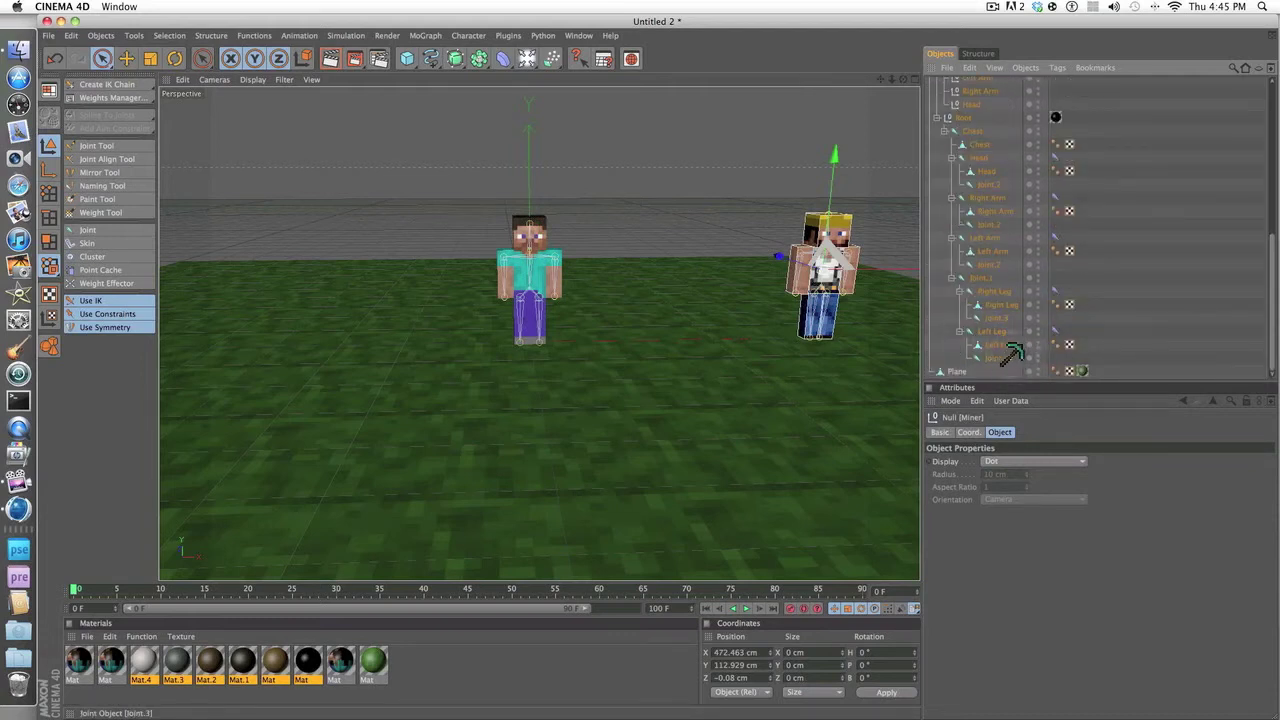
- Try moving the Miner's Left Leg mesh along its X axis to about 23.5 cm, and undo the move
left_click(996, 344)
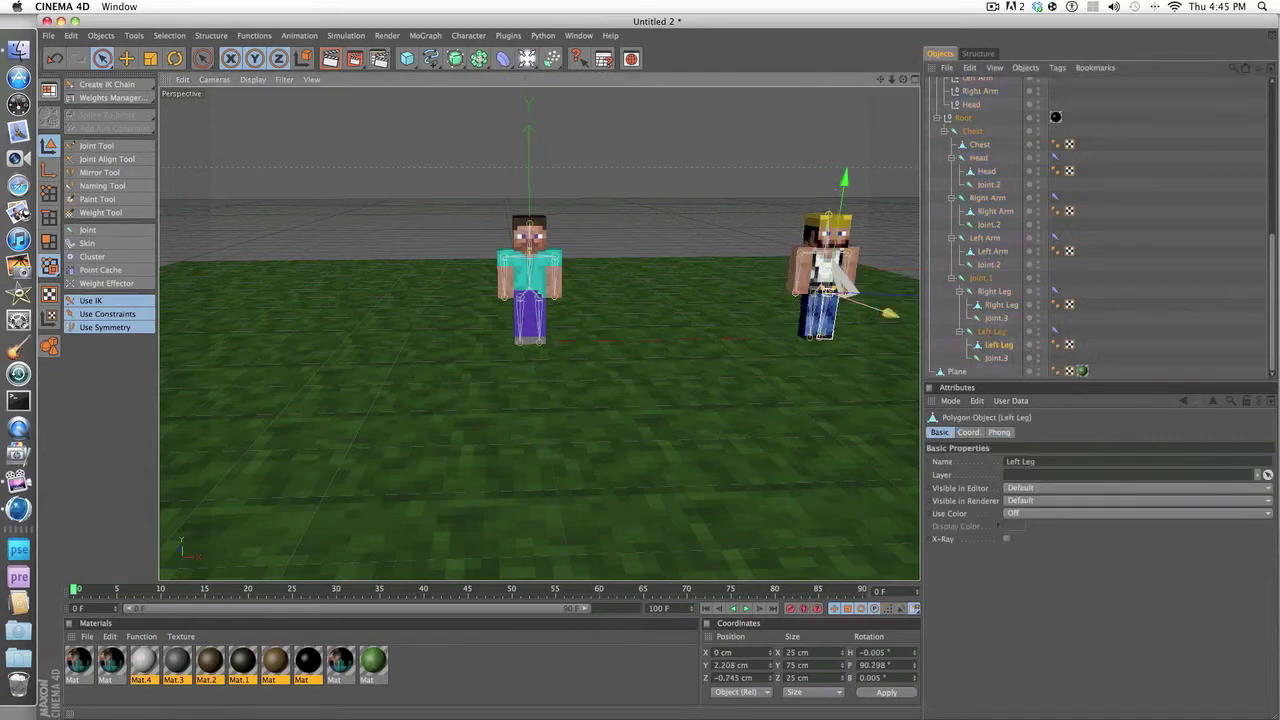
left_click_drag(884, 314, 896, 316)
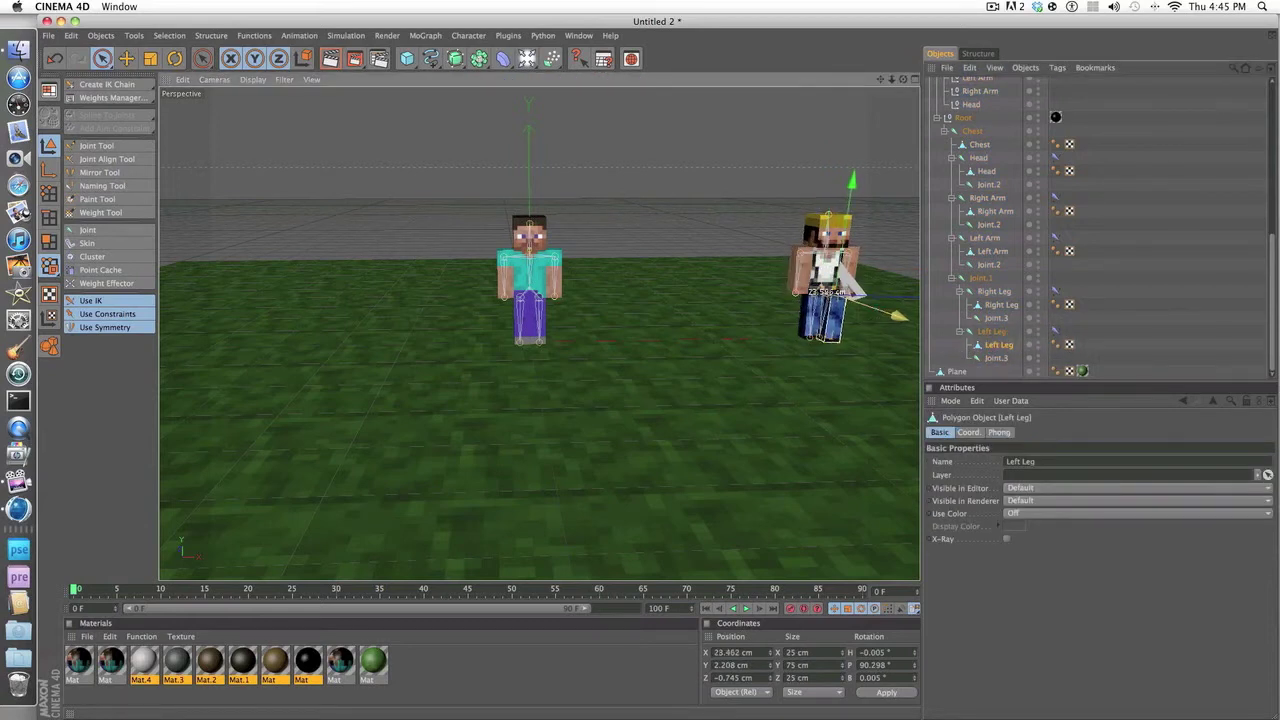
left_click(54, 58)
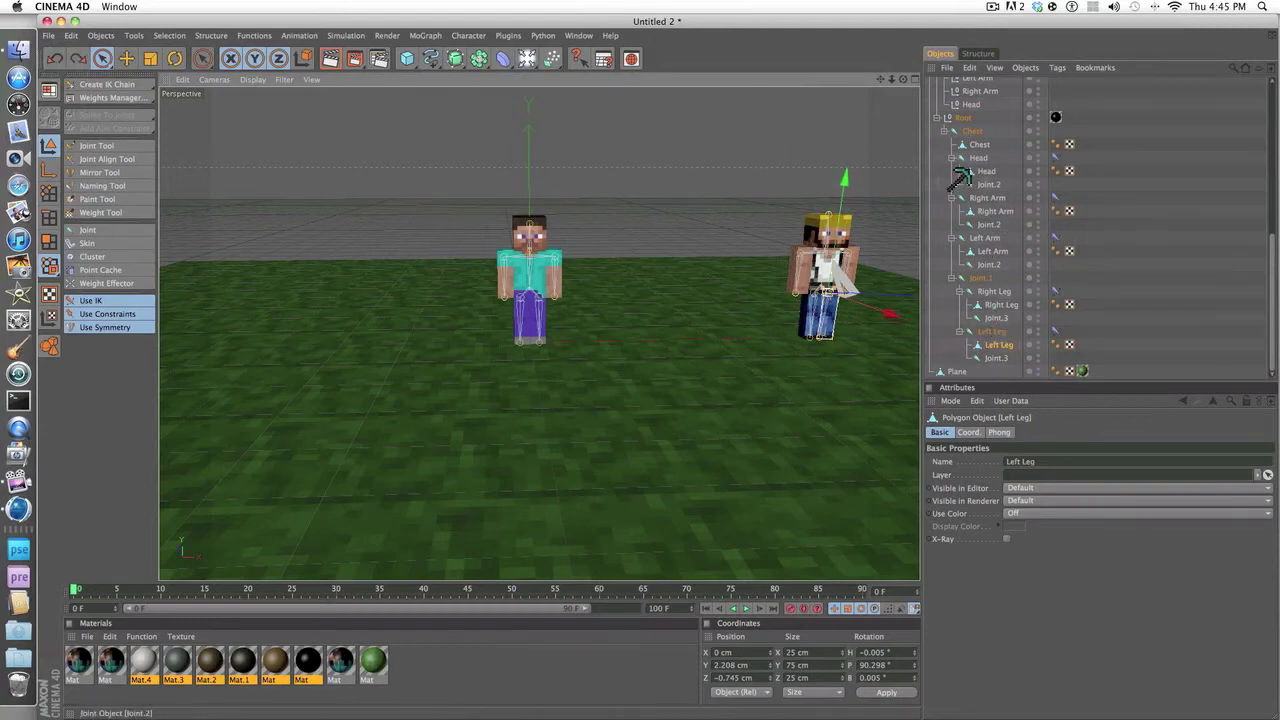
- Examine the Miner's Bones nulls and how its Chest and other body-part meshes are nested under the Root's joints
left_click(944, 131)
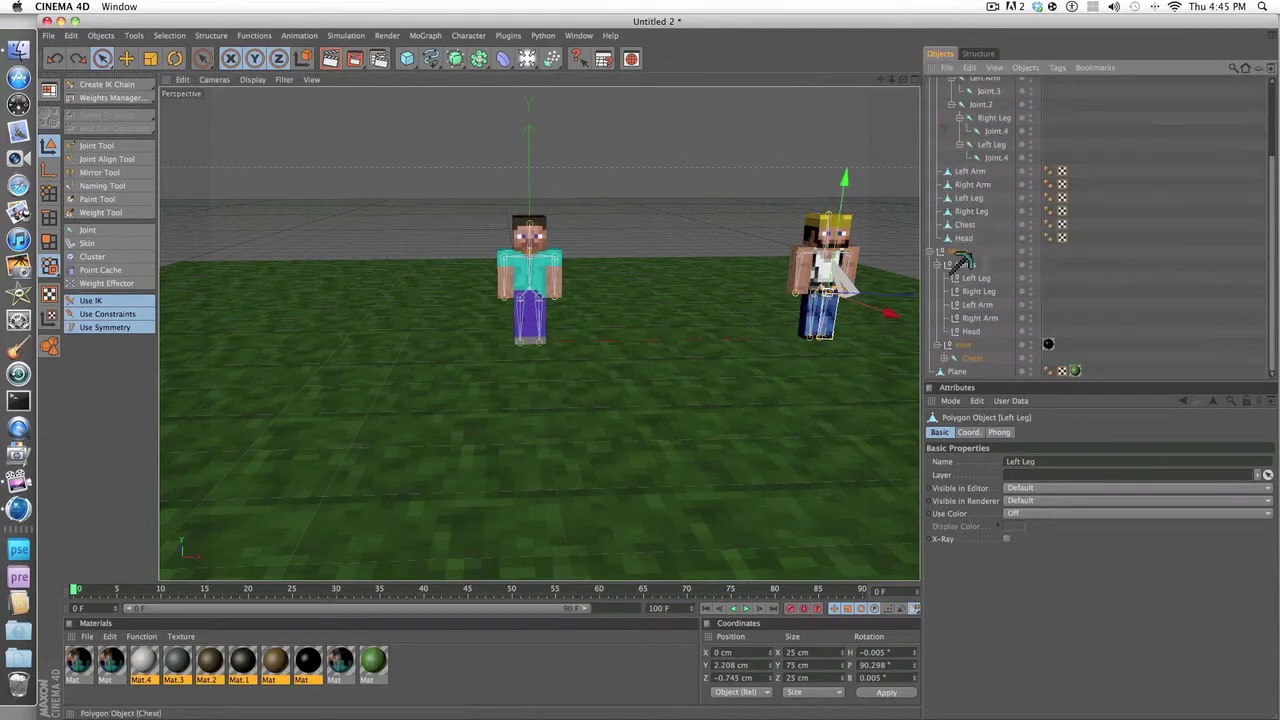
left_click(936, 344)
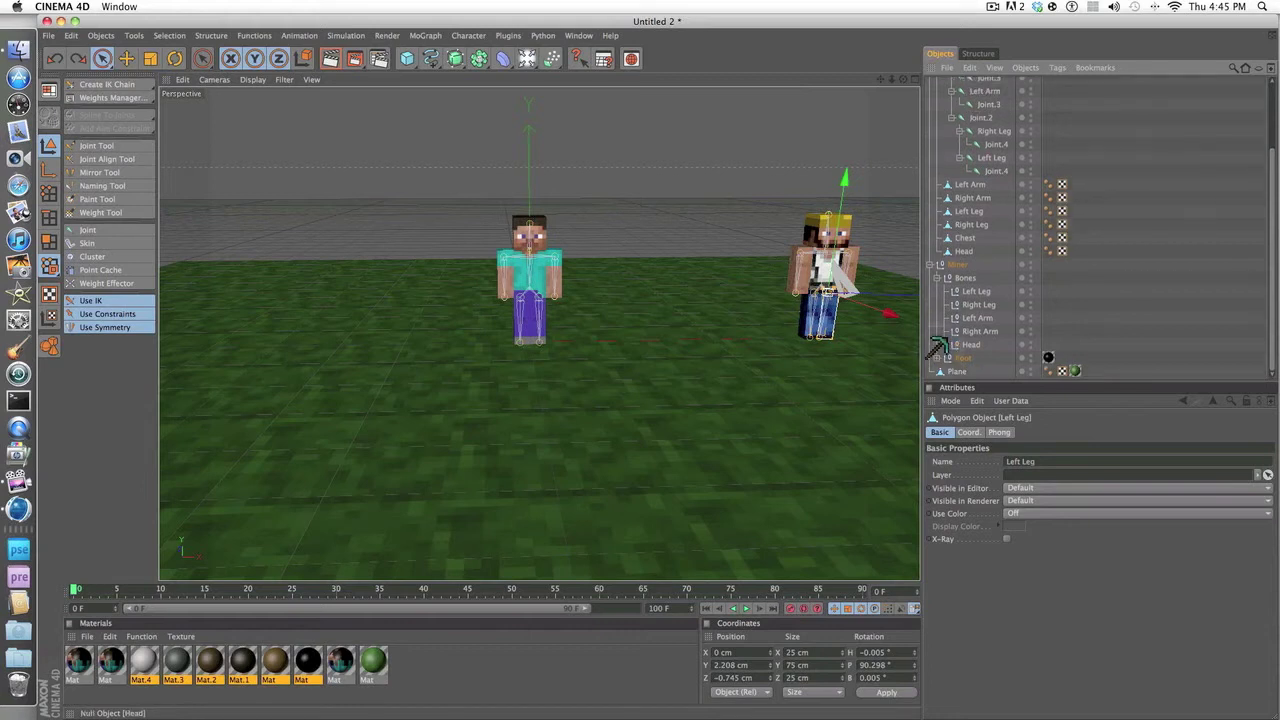
left_click(966, 290)
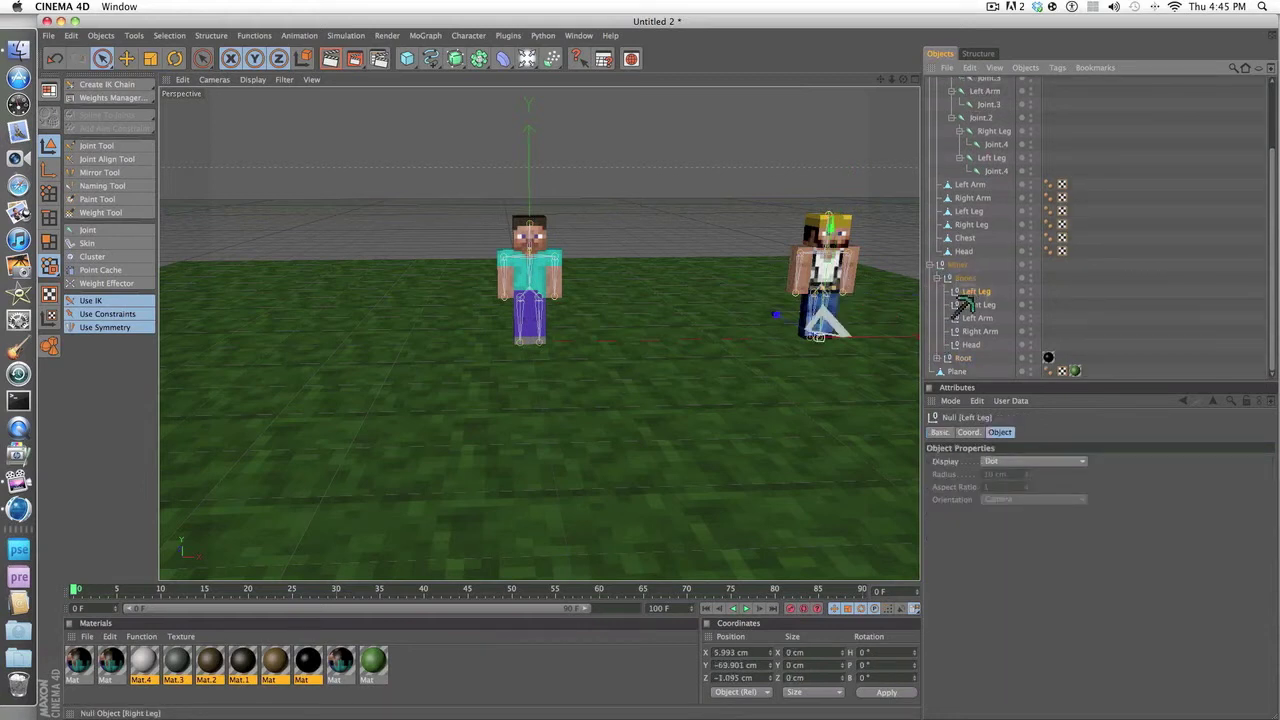
left_click(938, 357)
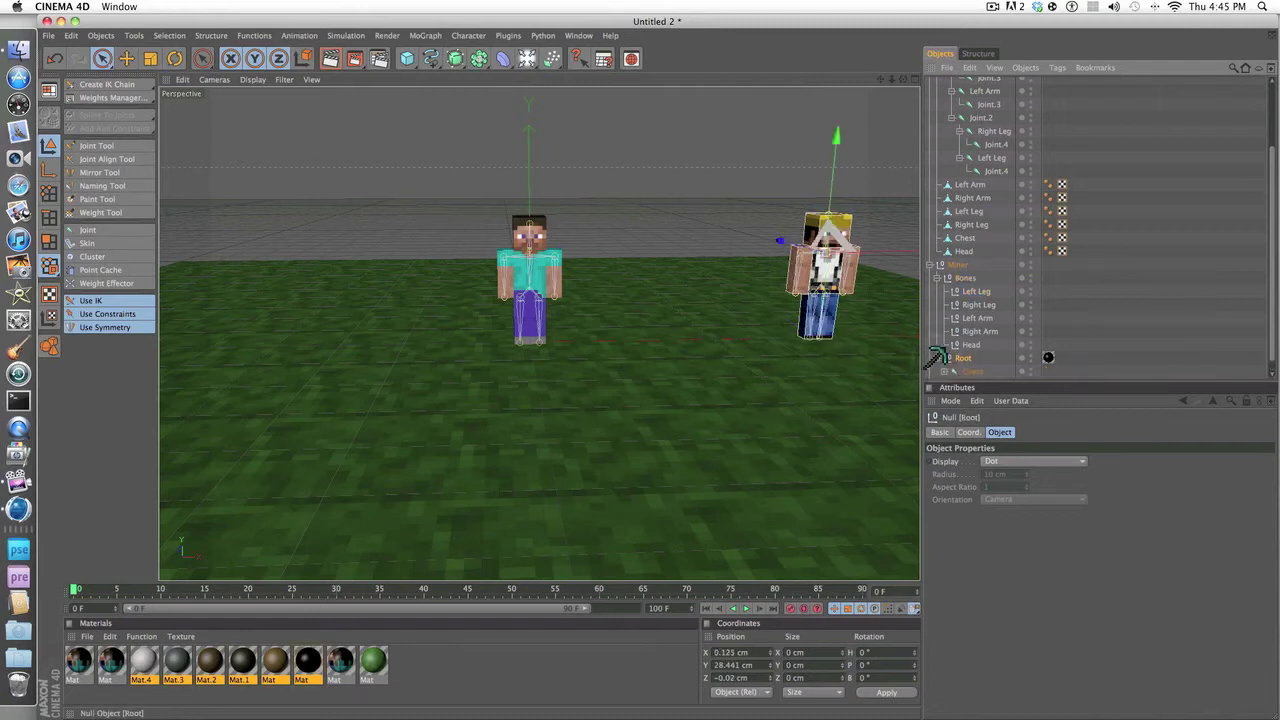
scroll(960, 355, "down", 1)
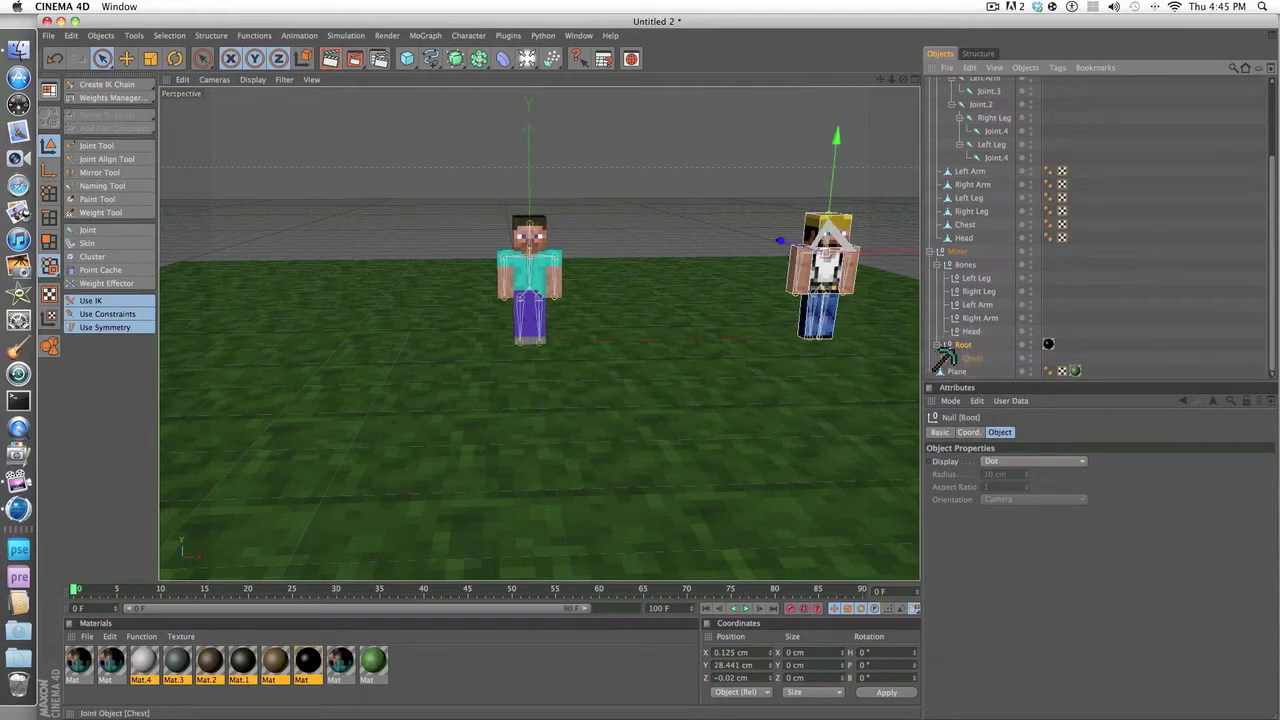
left_click(944, 357)
scroll(979, 340, "down", 5)
left_click(978, 204)
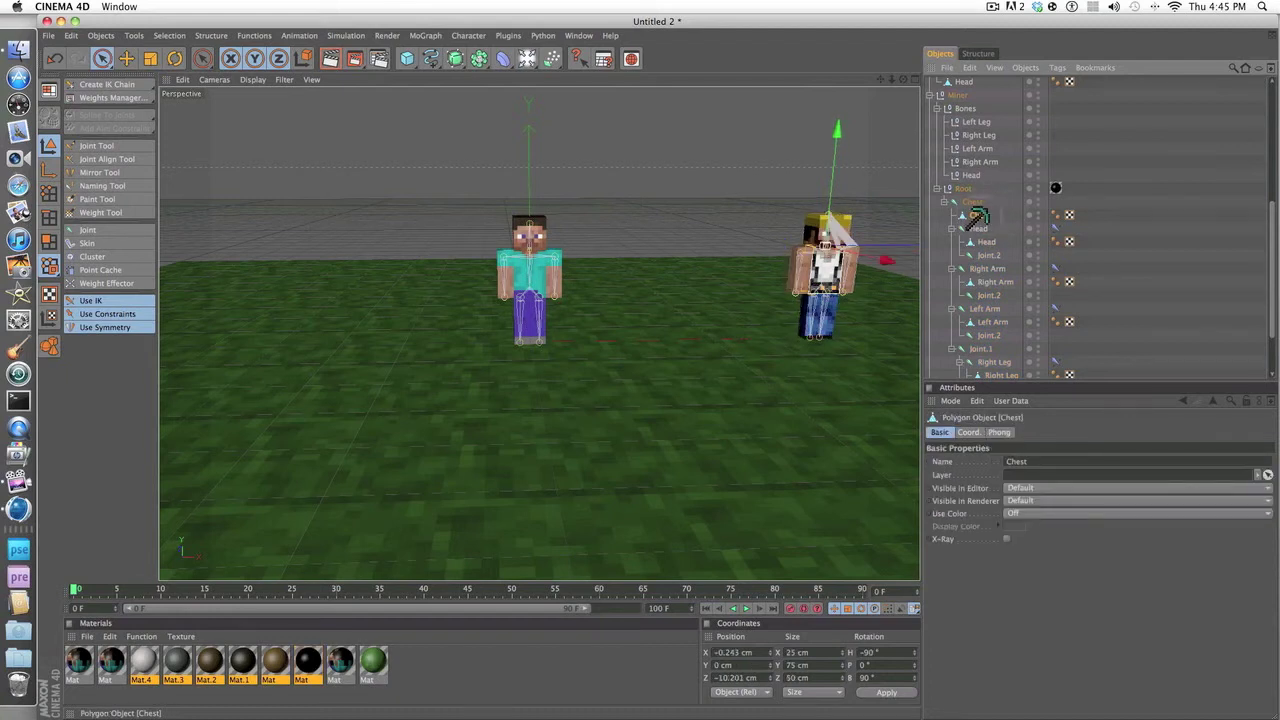
scroll(1110, 176, "down", 3)
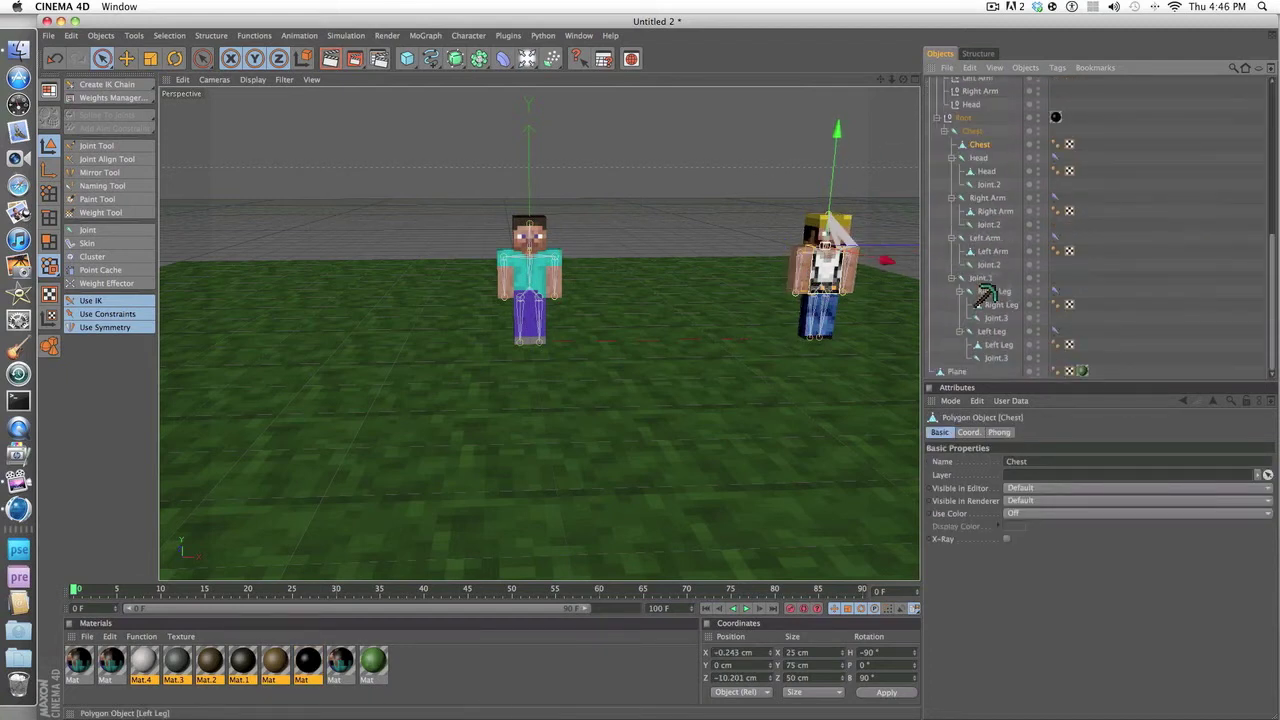
key("super+z")
key("super+z")
key("super+z")
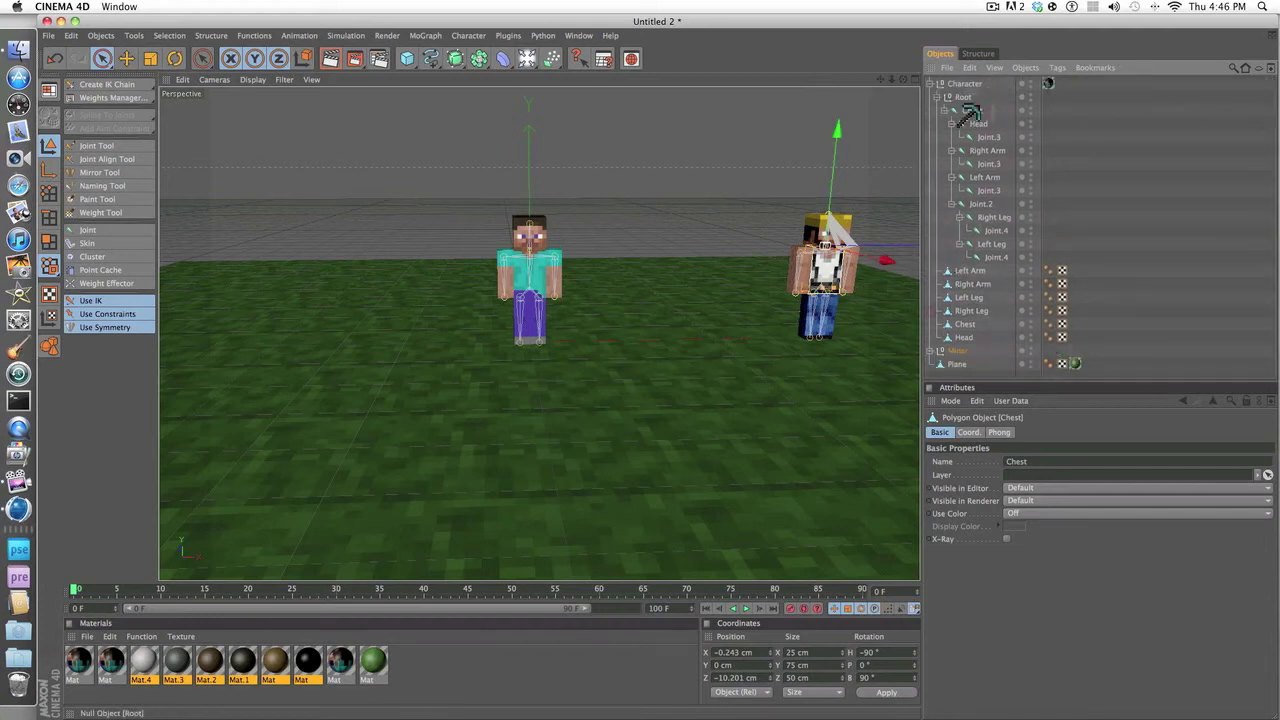
- Parent the Character's Chest mesh to its Chest joint and the Head mesh to its Head joint
left_click(964, 337)
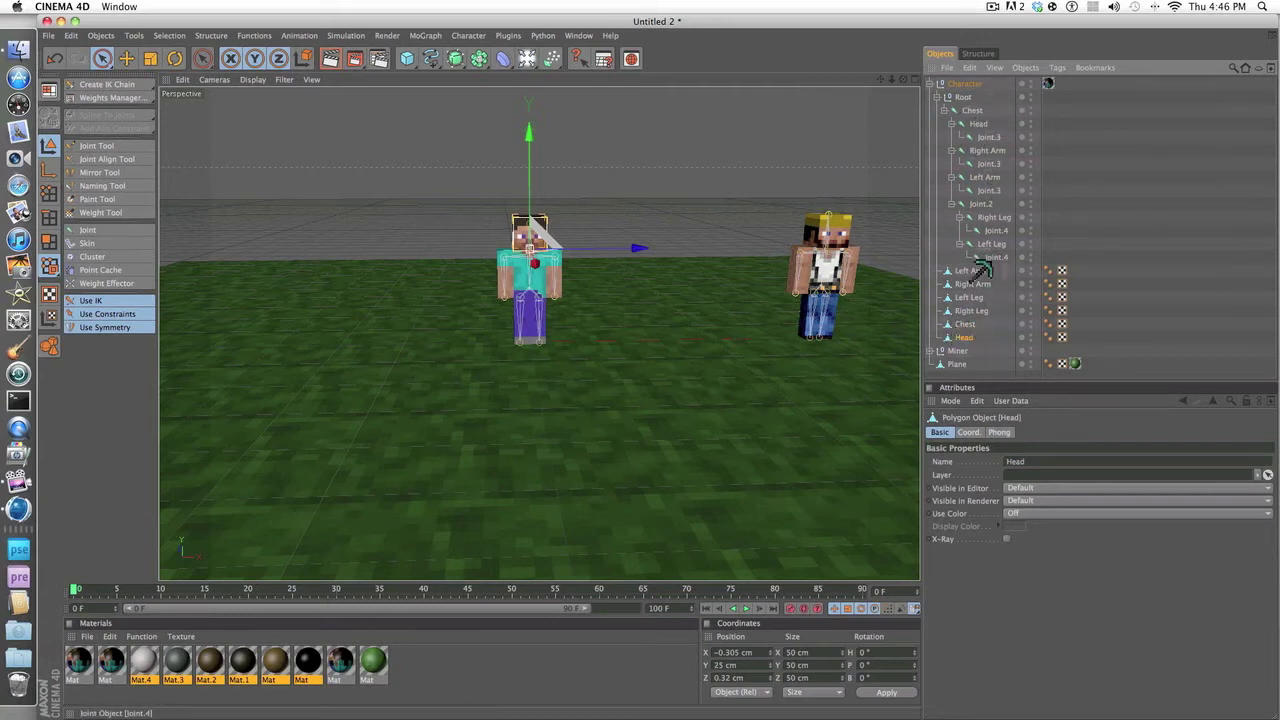
left_click(963, 324)
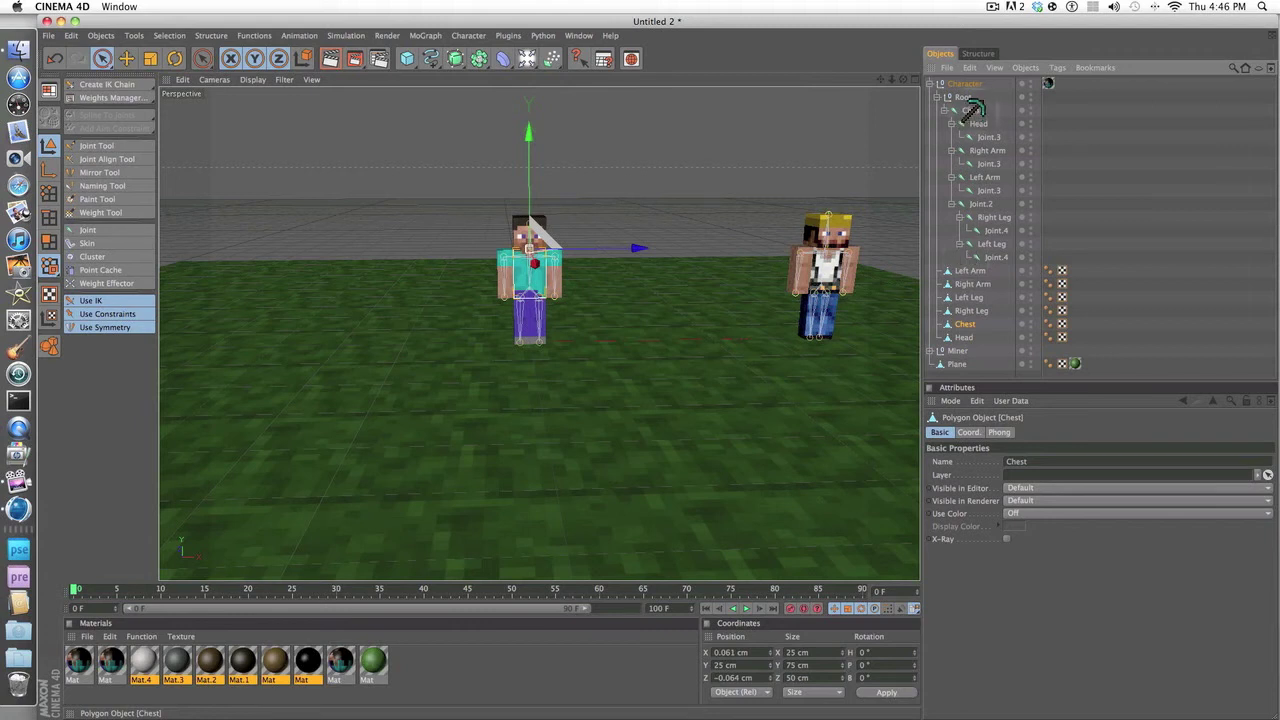
left_click_drag(972, 113, 975, 120)
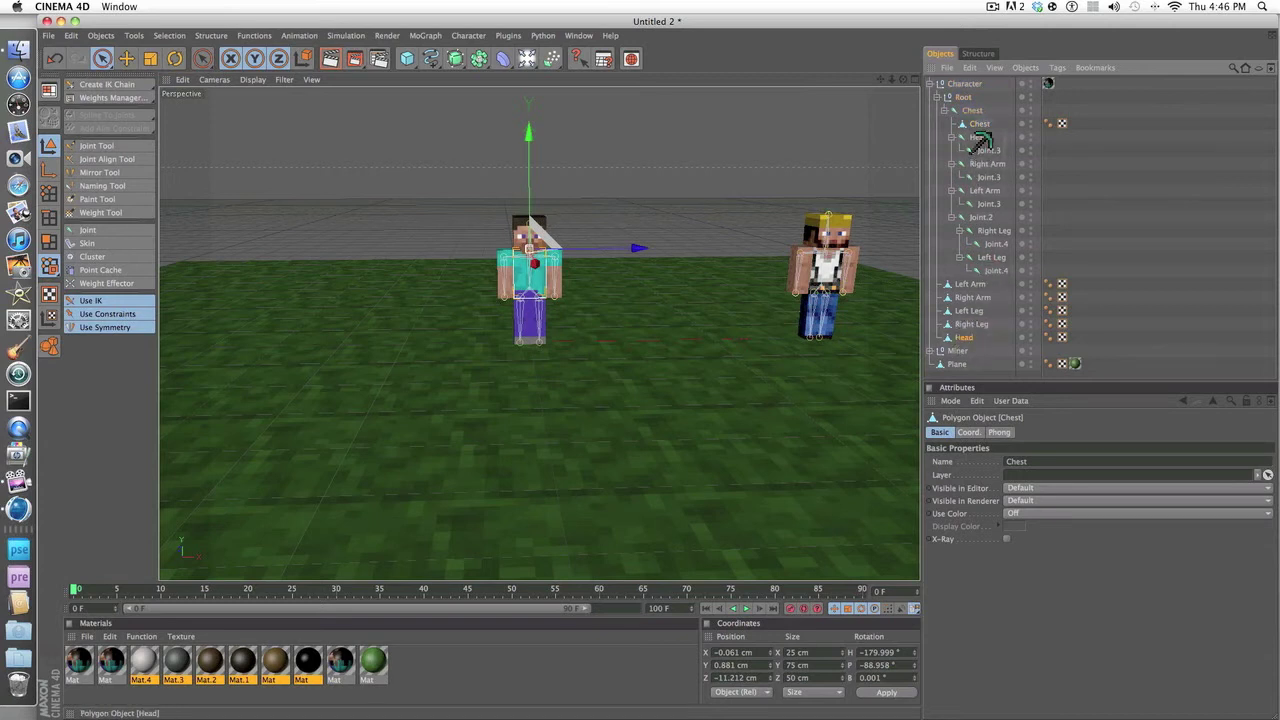
left_click_drag(978, 140, 980, 142)
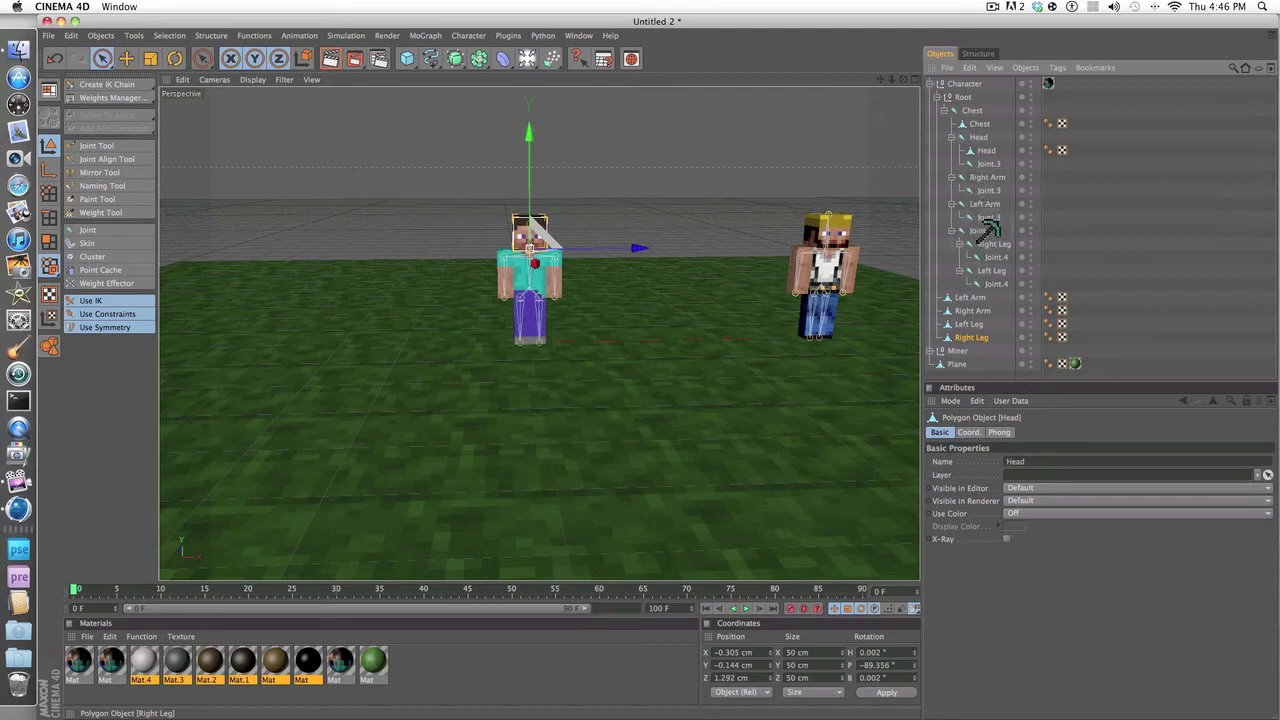
- Parent the Character's Right Leg and Left Leg meshes to the leg joints of the same names
mouse_move(987, 229)
left_mouse_down()
mouse_move(989, 268)
mouse_move(995, 247)
left_mouse_up()
left_click_drag(964, 339, 972, 318)
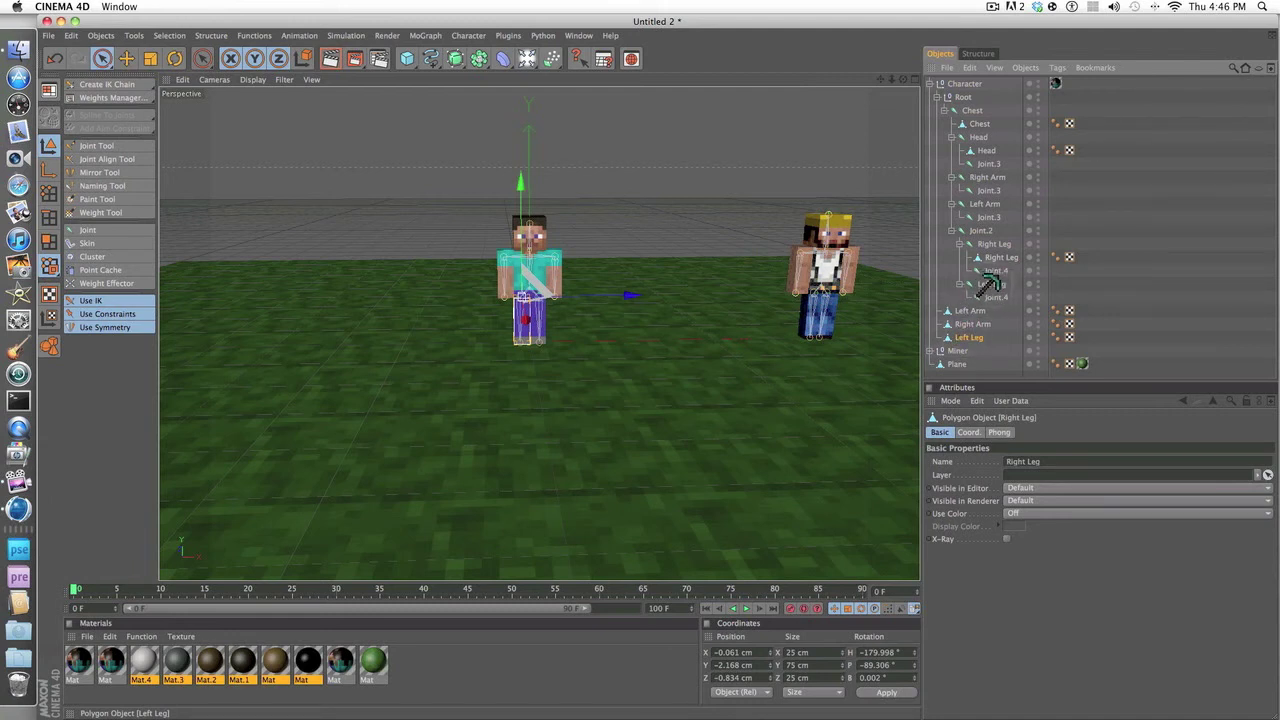
left_click_drag(988, 288, 992, 289)
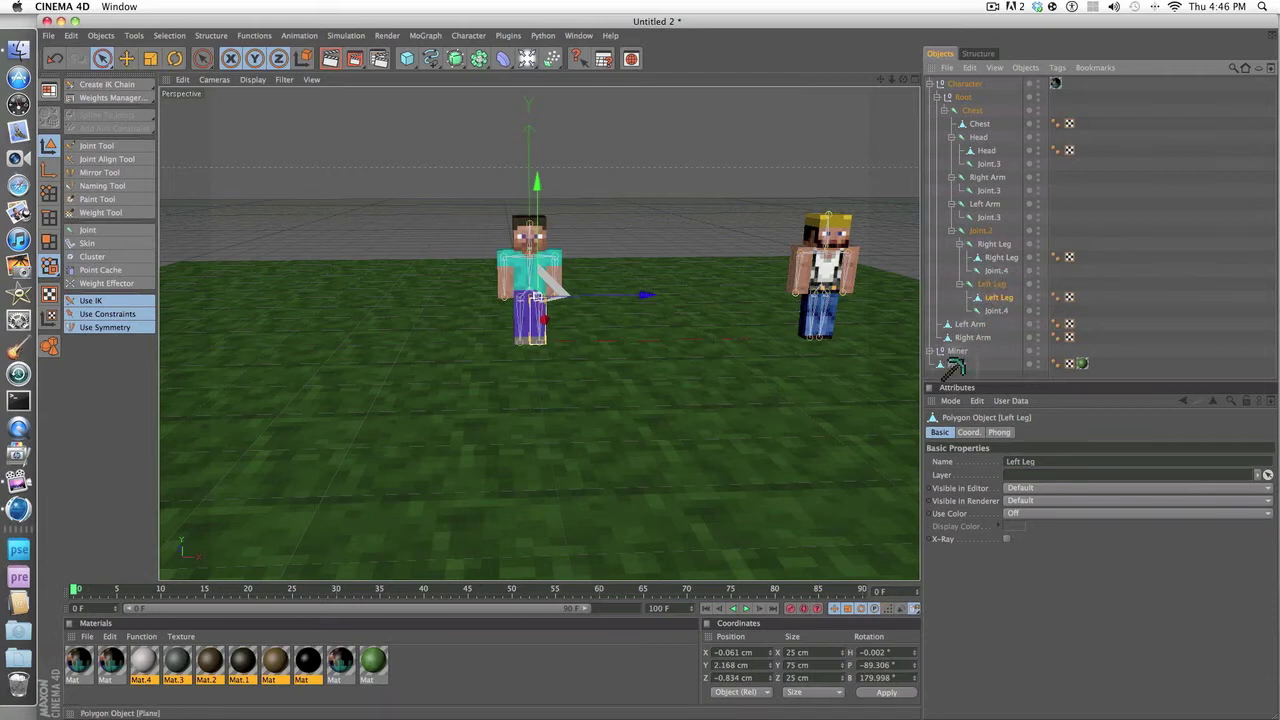
- Parent the Character's Right Arm and Left Arm meshes to the arm joints of the same names
left_click_drag(968, 337, 976, 214)
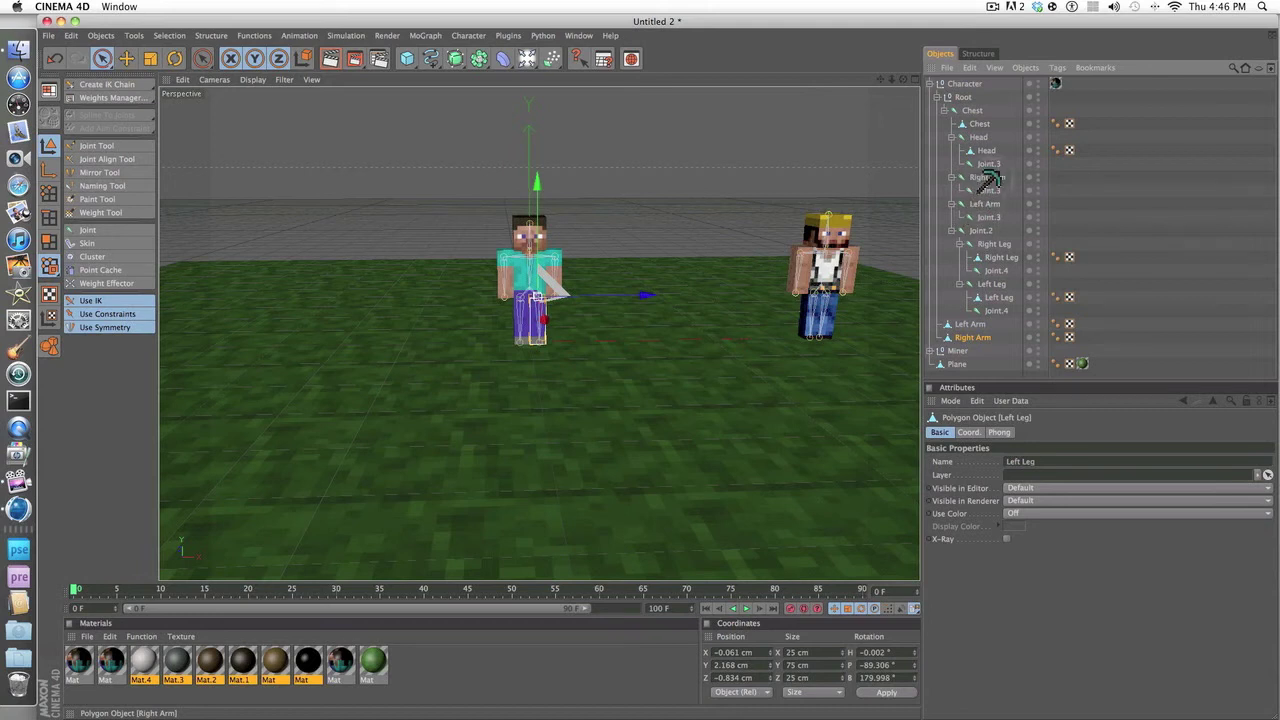
left_click_drag(988, 180, 988, 182)
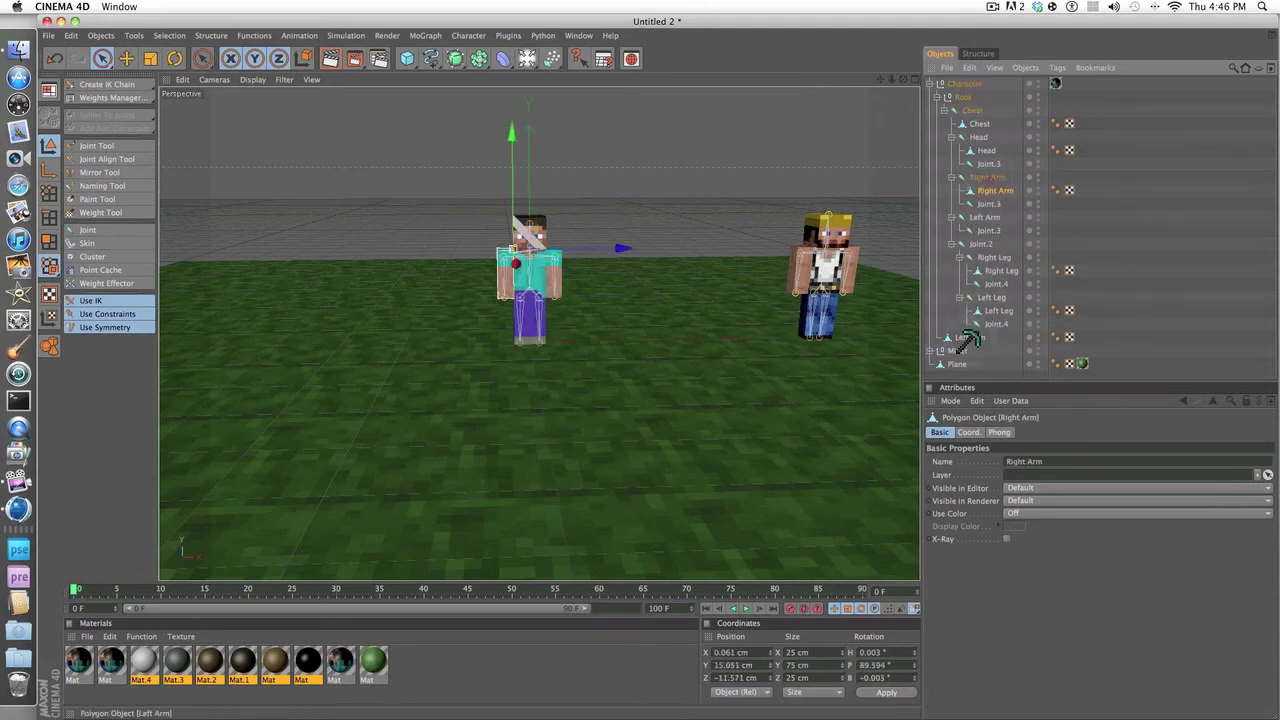
left_click_drag(966, 337, 976, 216)
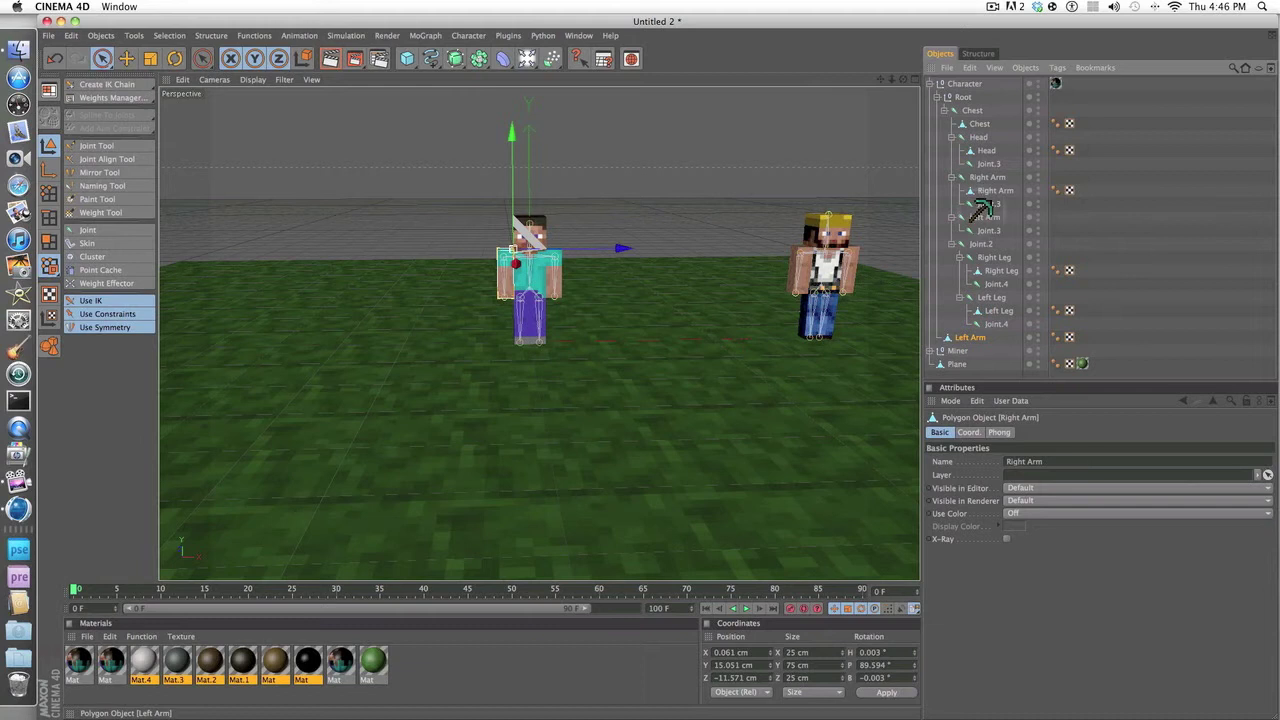
left_click_drag(980, 213, 980, 217)
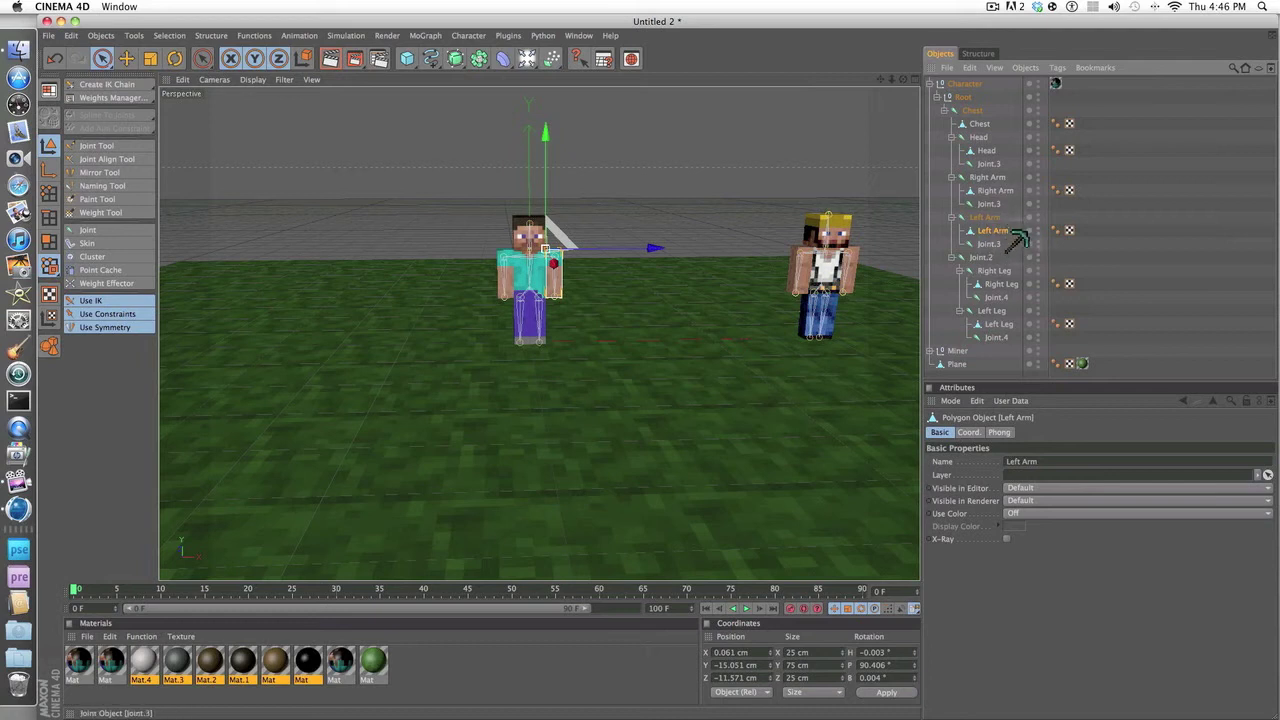
- Review the Character's Left Leg joint with its nested mesh and end joint, and the Chest joint with its mesh
left_click(984, 124)
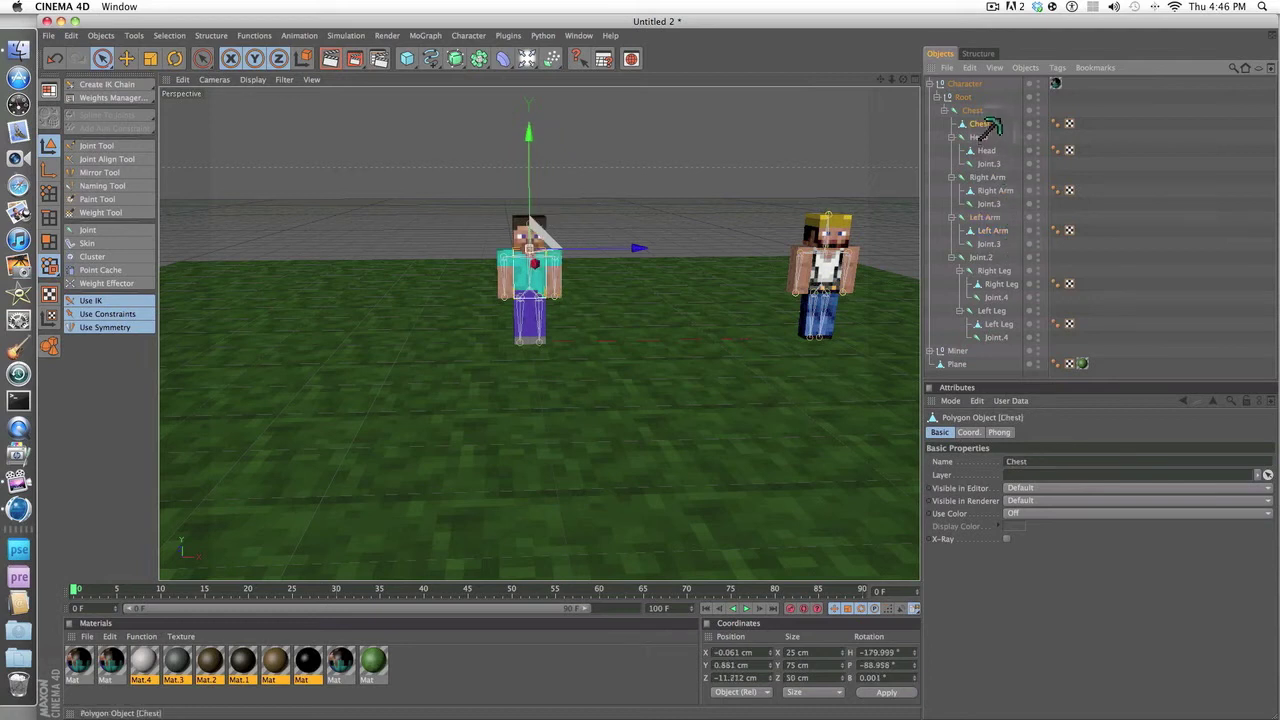
left_click(995, 337)
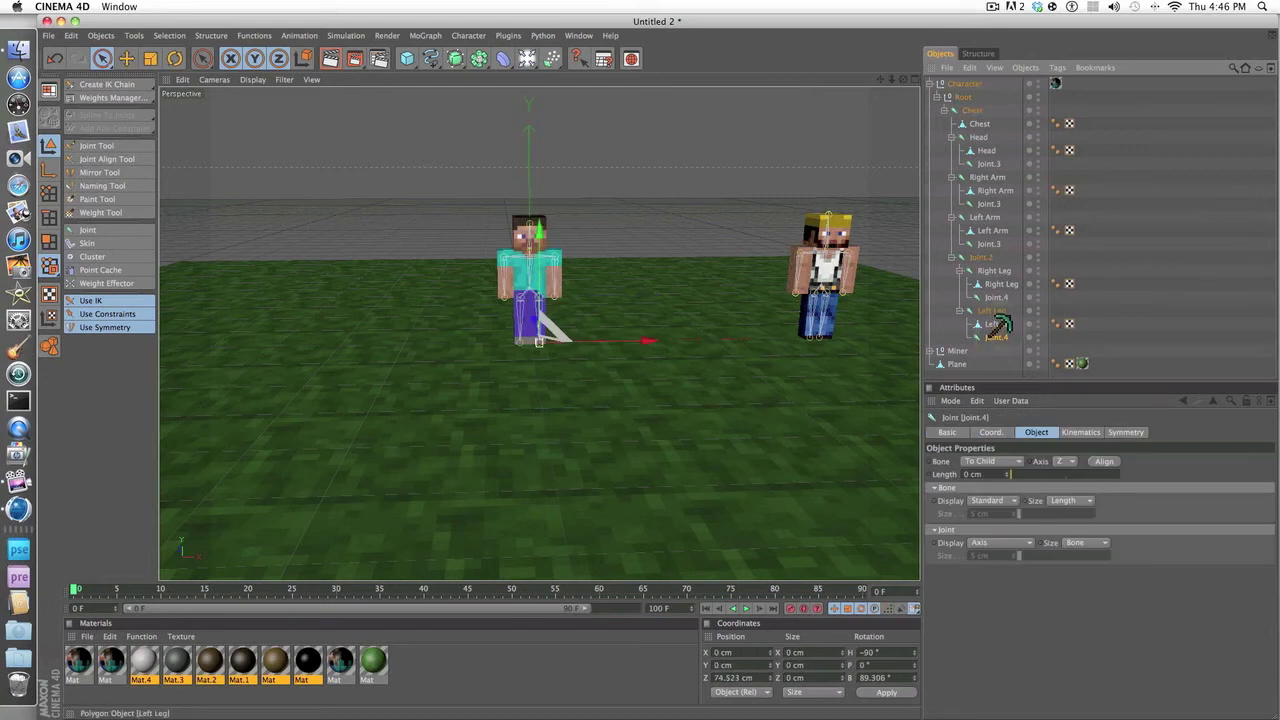
left_click(997, 324, "shift")
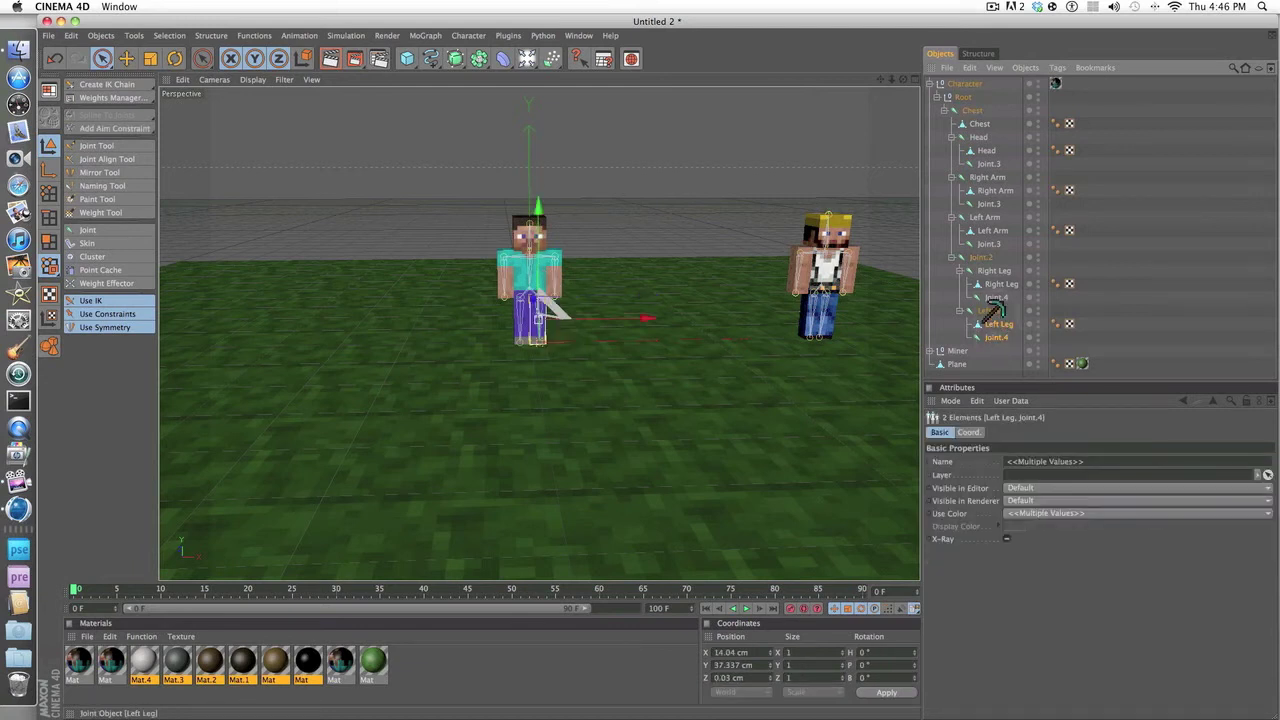
left_click(993, 311, "shift")
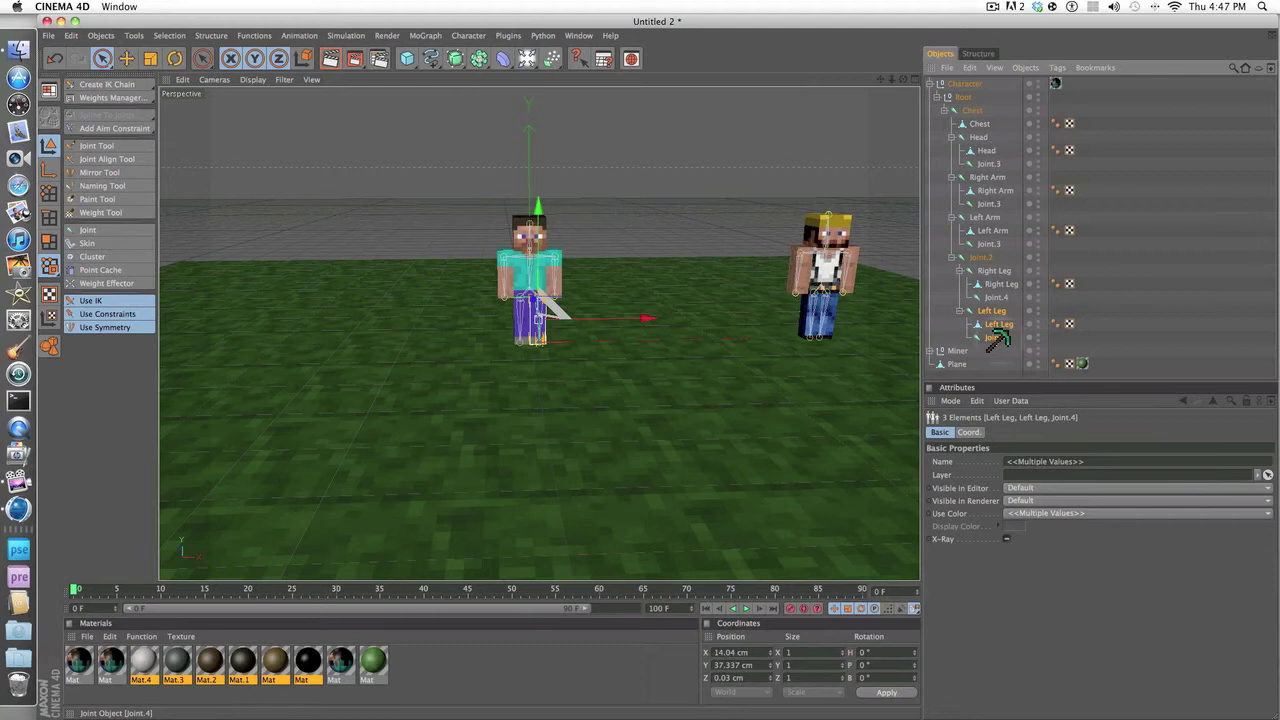
left_click(997, 324)
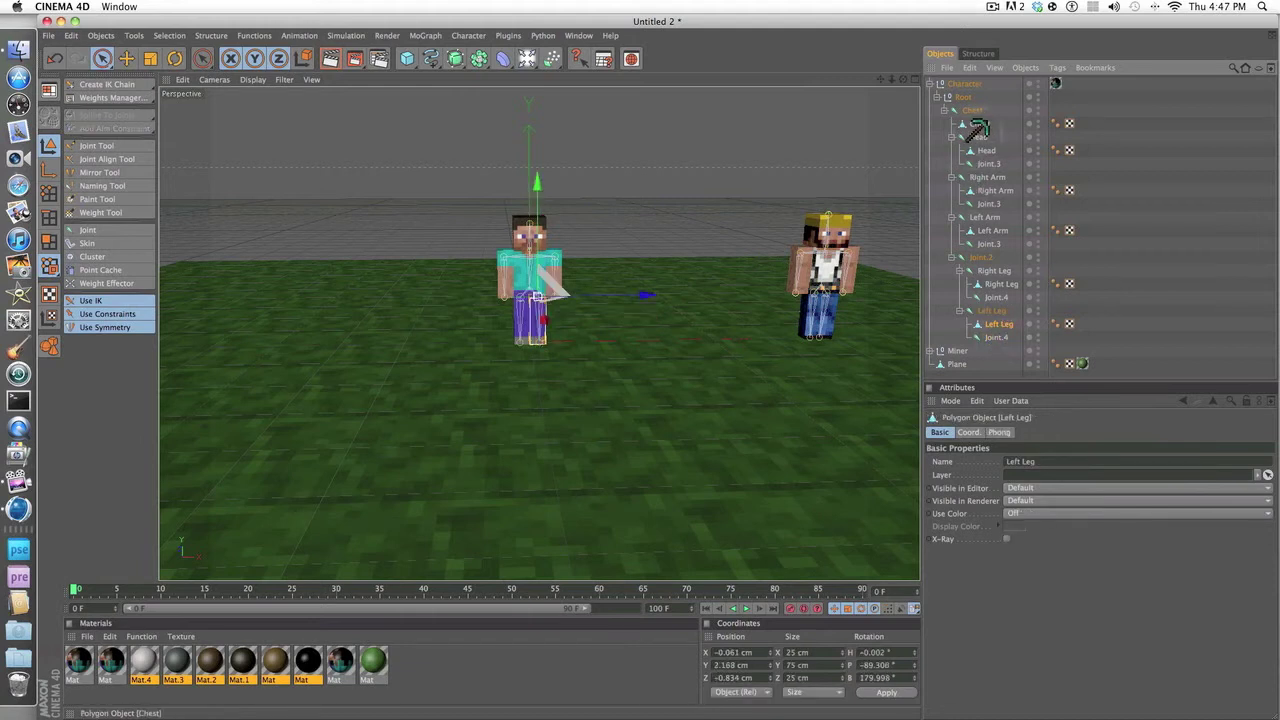
left_click(975, 121)
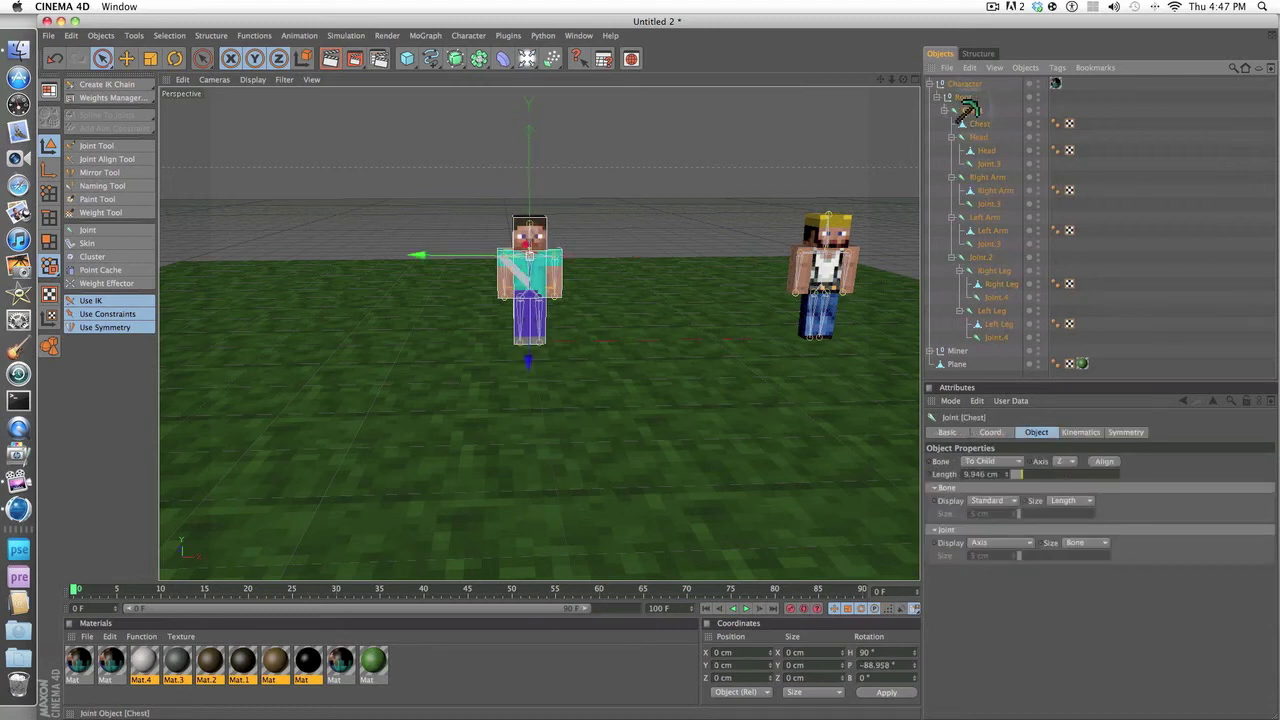
left_click(976, 124)
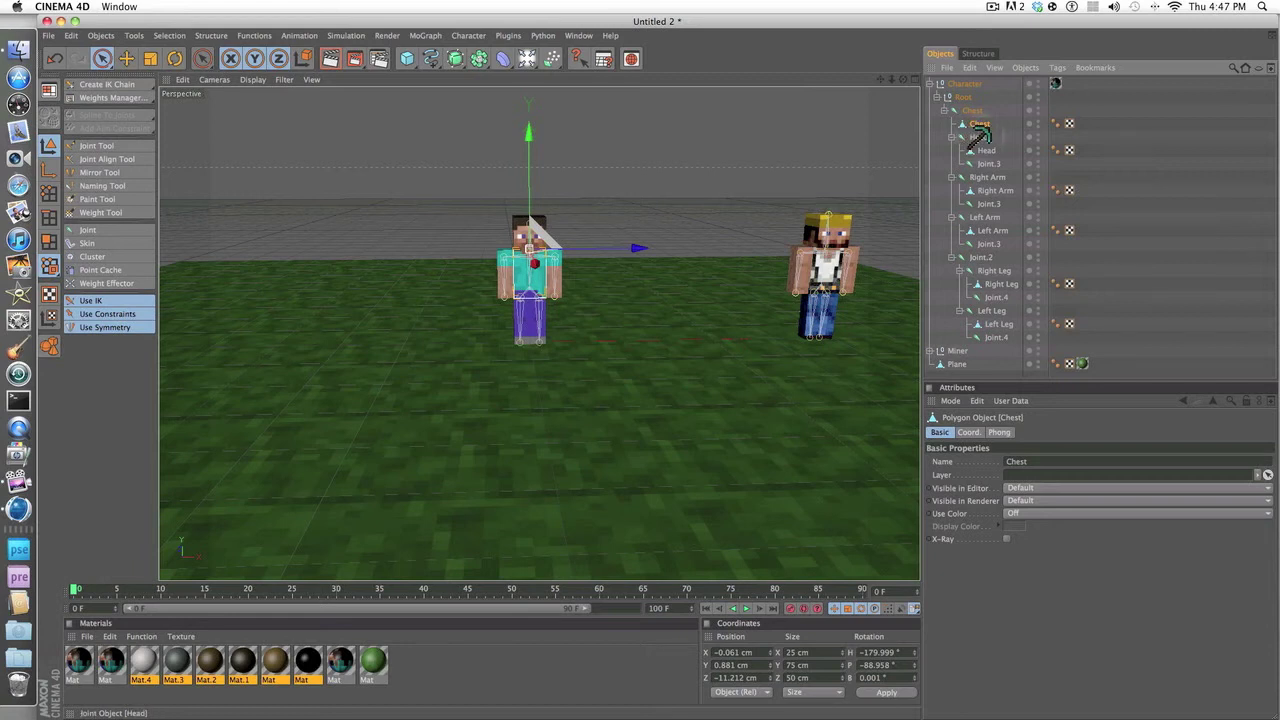
- Try creating an IK chain from the Character's Head joint to the Head mesh
left_click(979, 137)
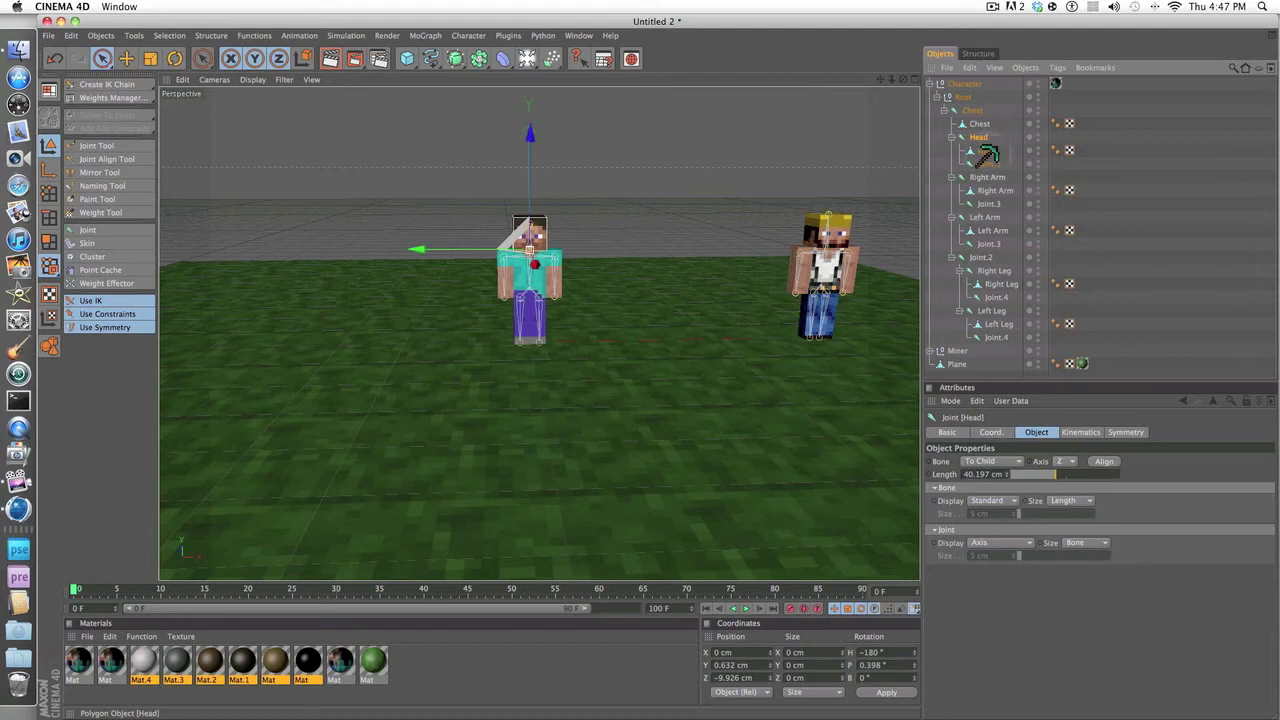
left_click(986, 150, "shift")
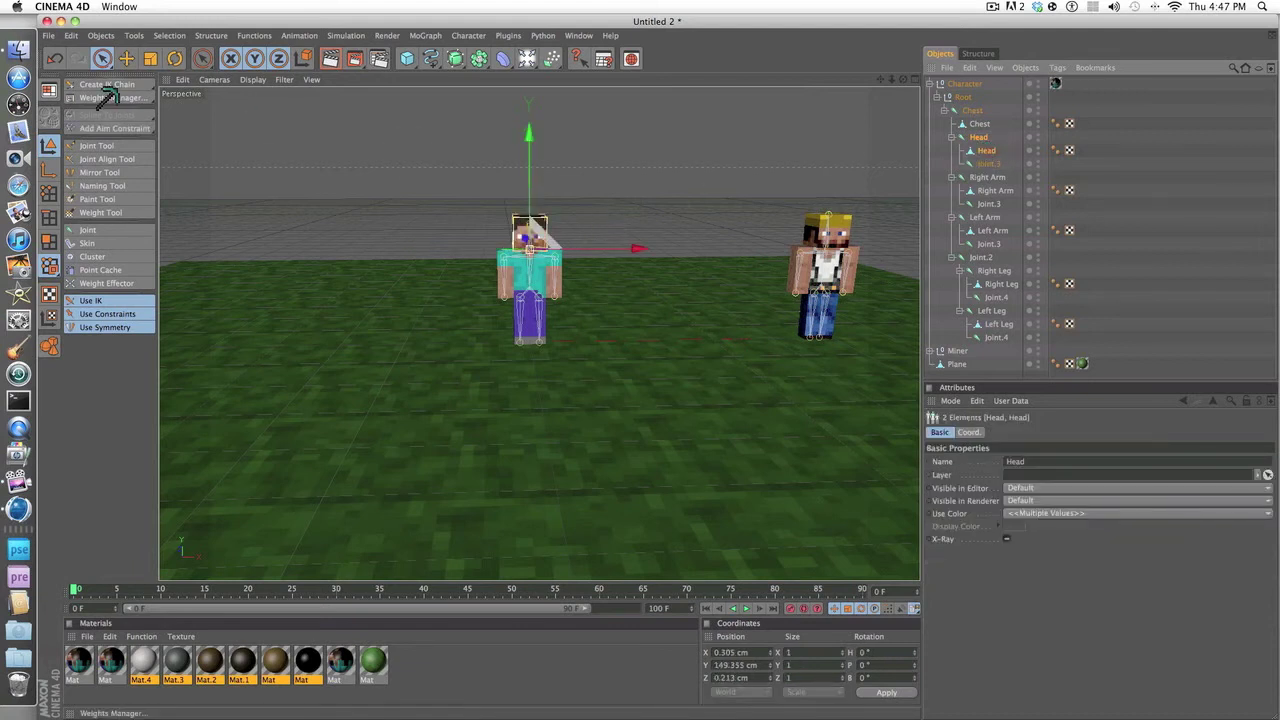
left_click(468, 35)
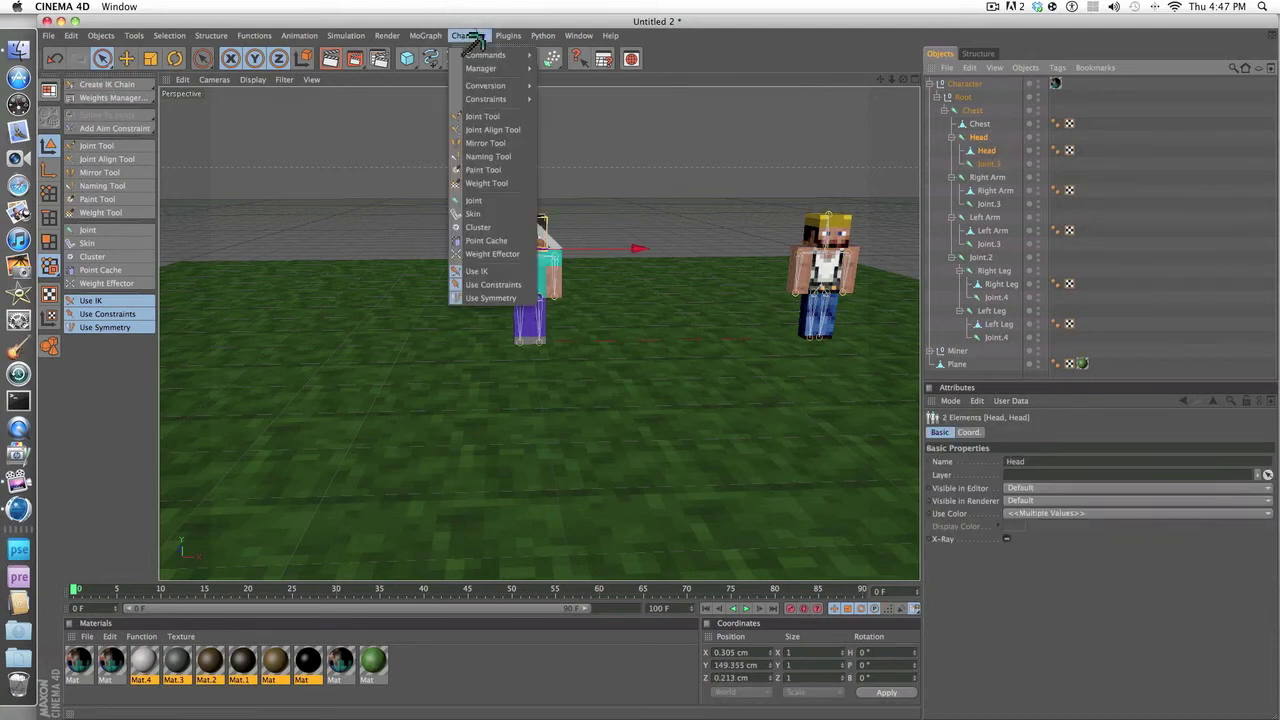
left_click(118, 84)
left_click(110, 84)
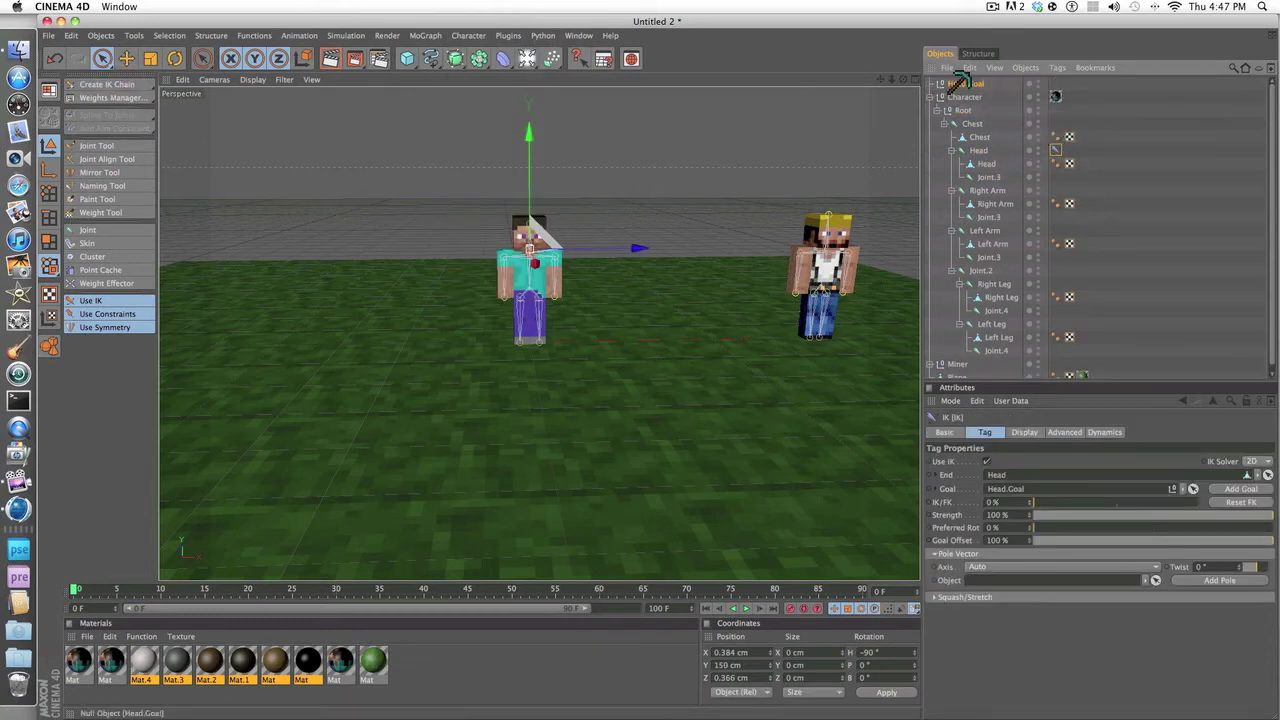
- Test the head's IK goal by raising it to about 201 cm in Y, and undo both the move and the IK chain
left_click(960, 84)
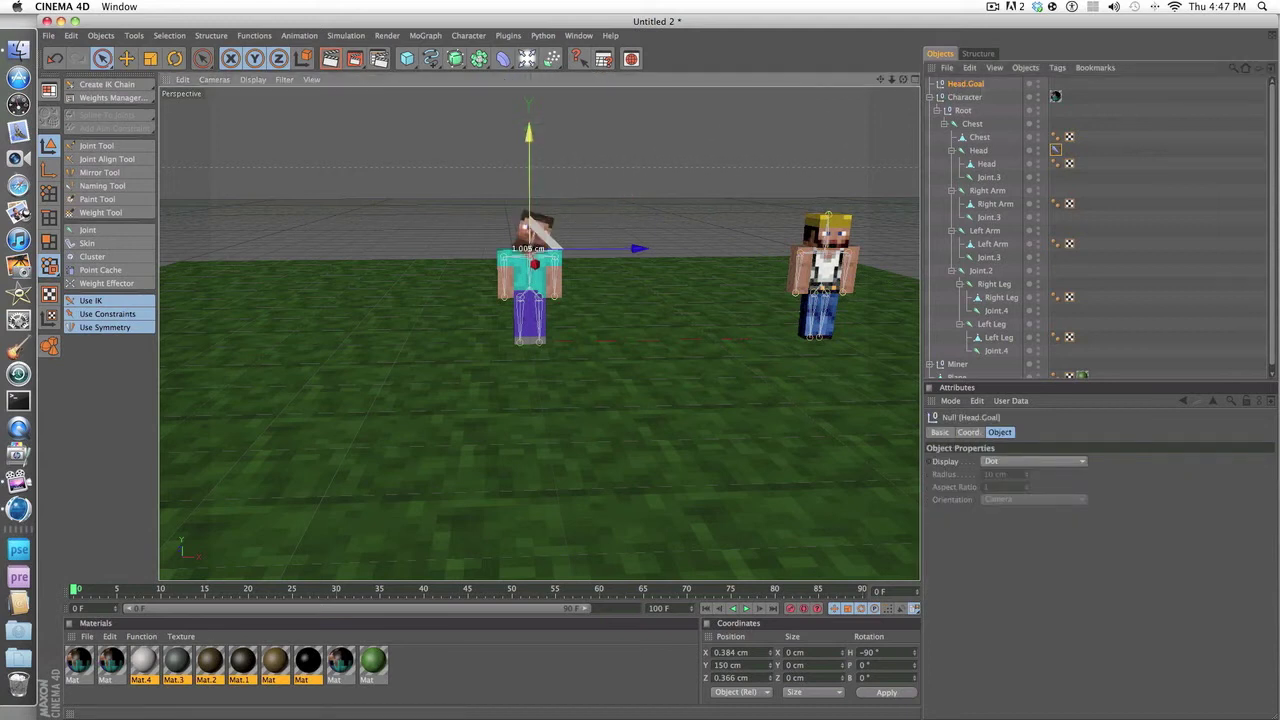
mouse_move(529, 132)
left_mouse_down()
mouse_move(529, 165)
mouse_move(529, 110)
left_mouse_up()
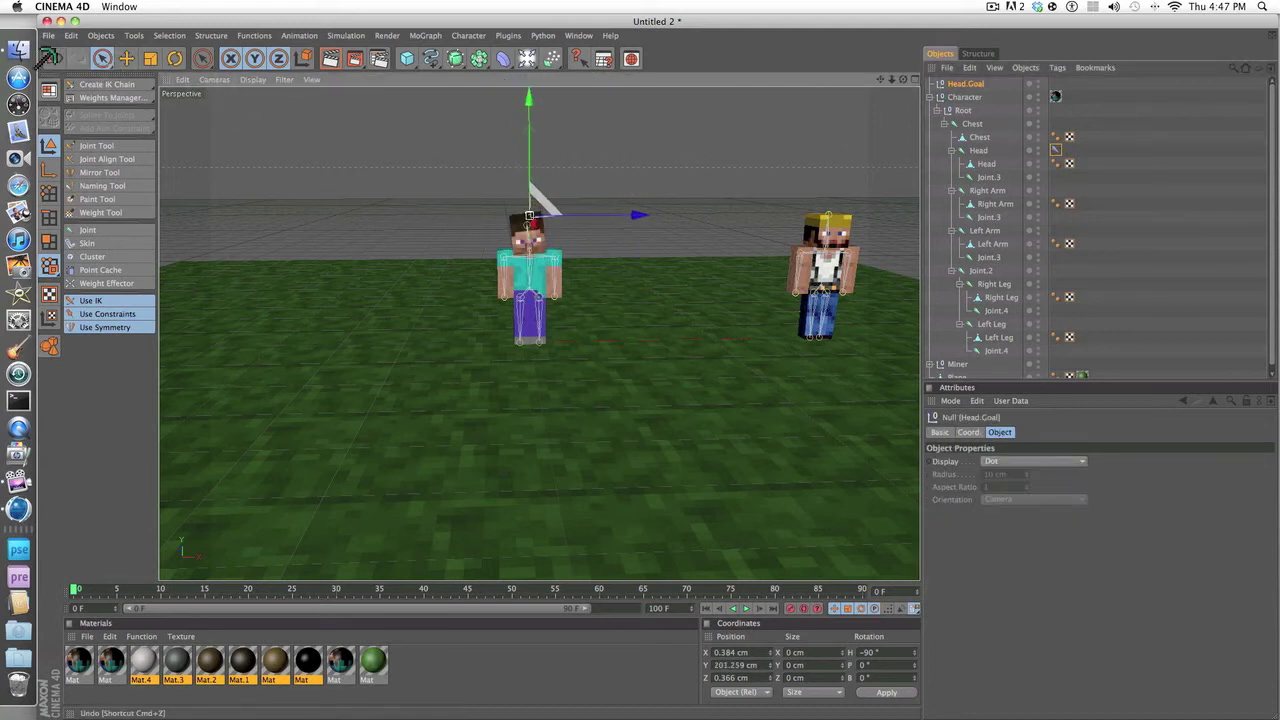
left_click(78, 58)
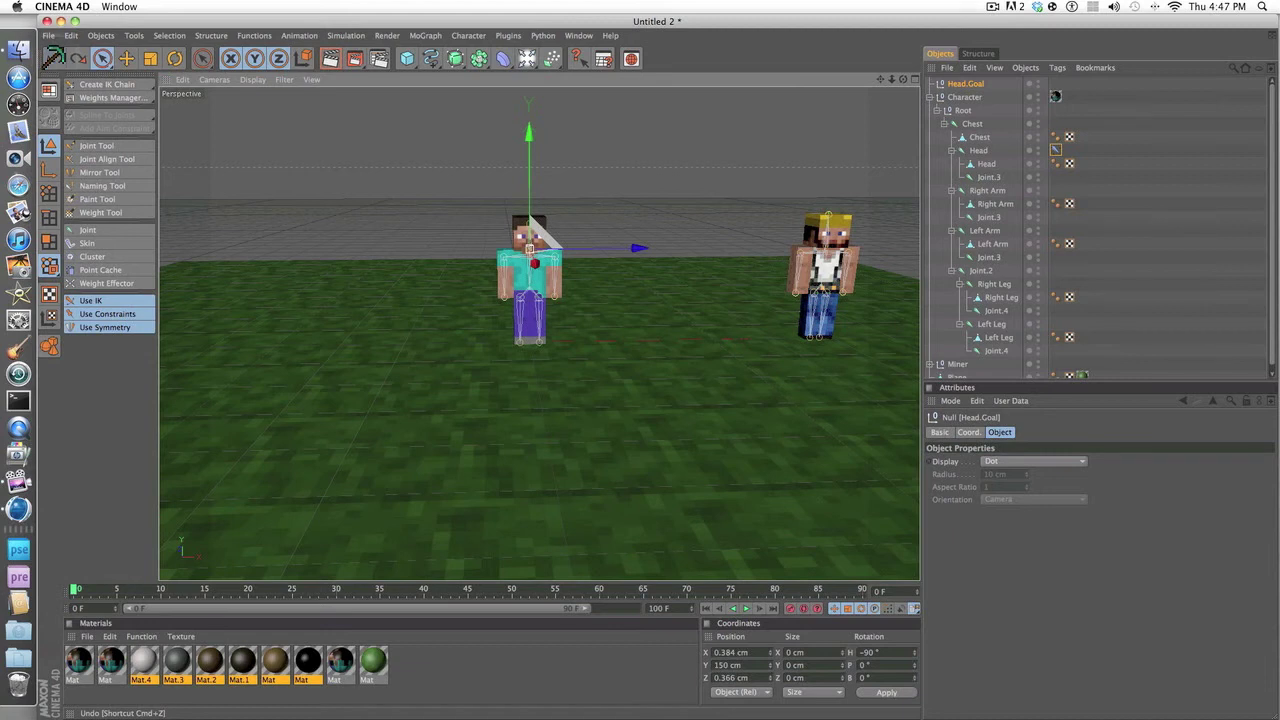
left_click(78, 58)
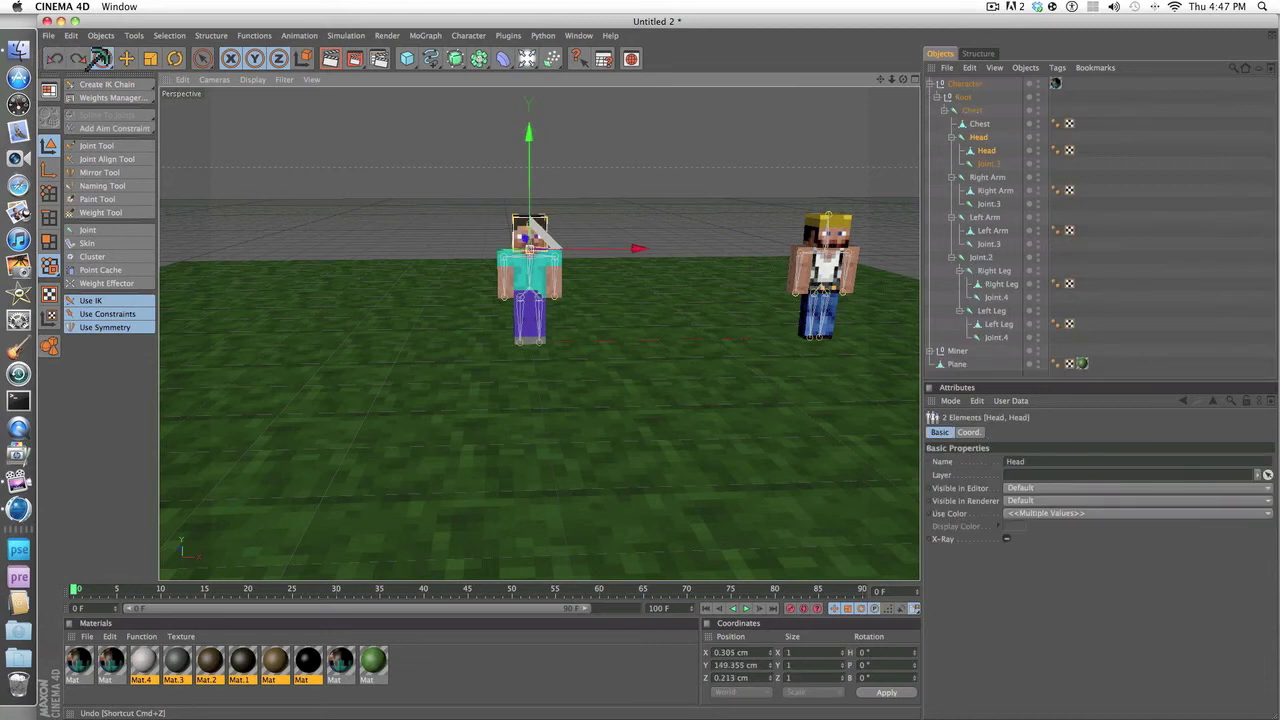
- Try creating an IK chain with only the Character's Head joint selected, and select its goal null
left_click(984, 150)
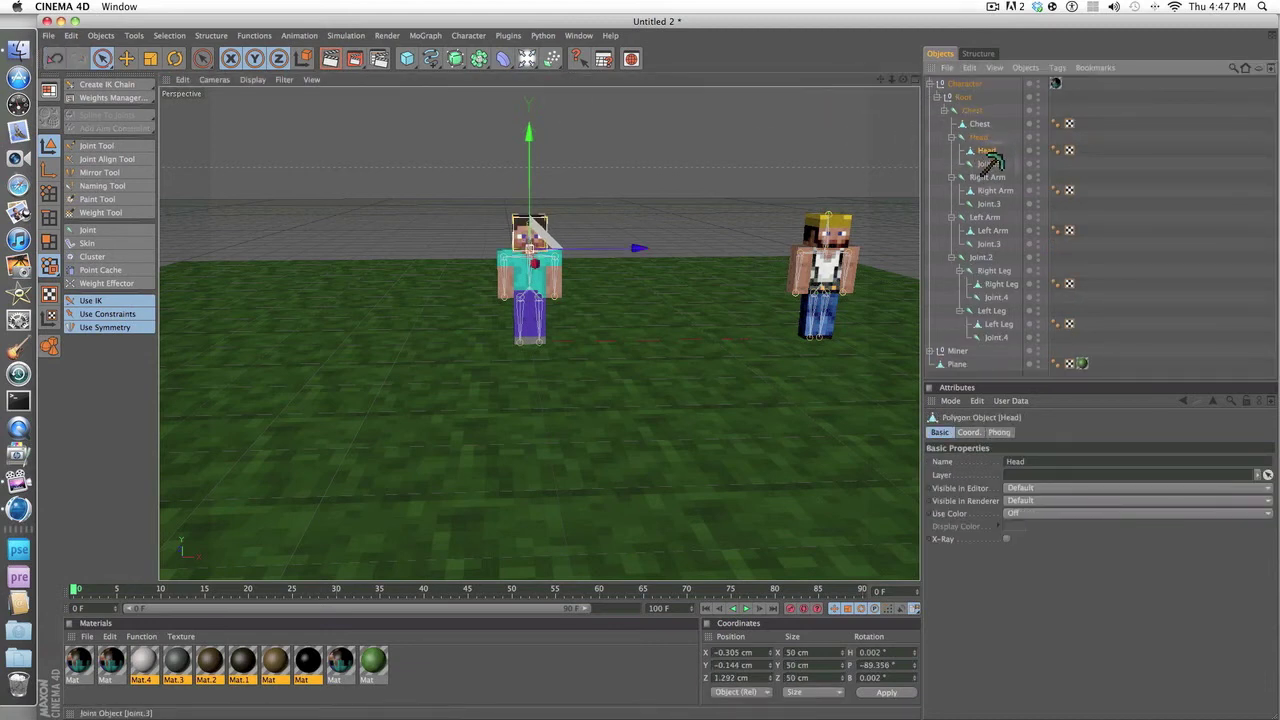
left_click(979, 137)
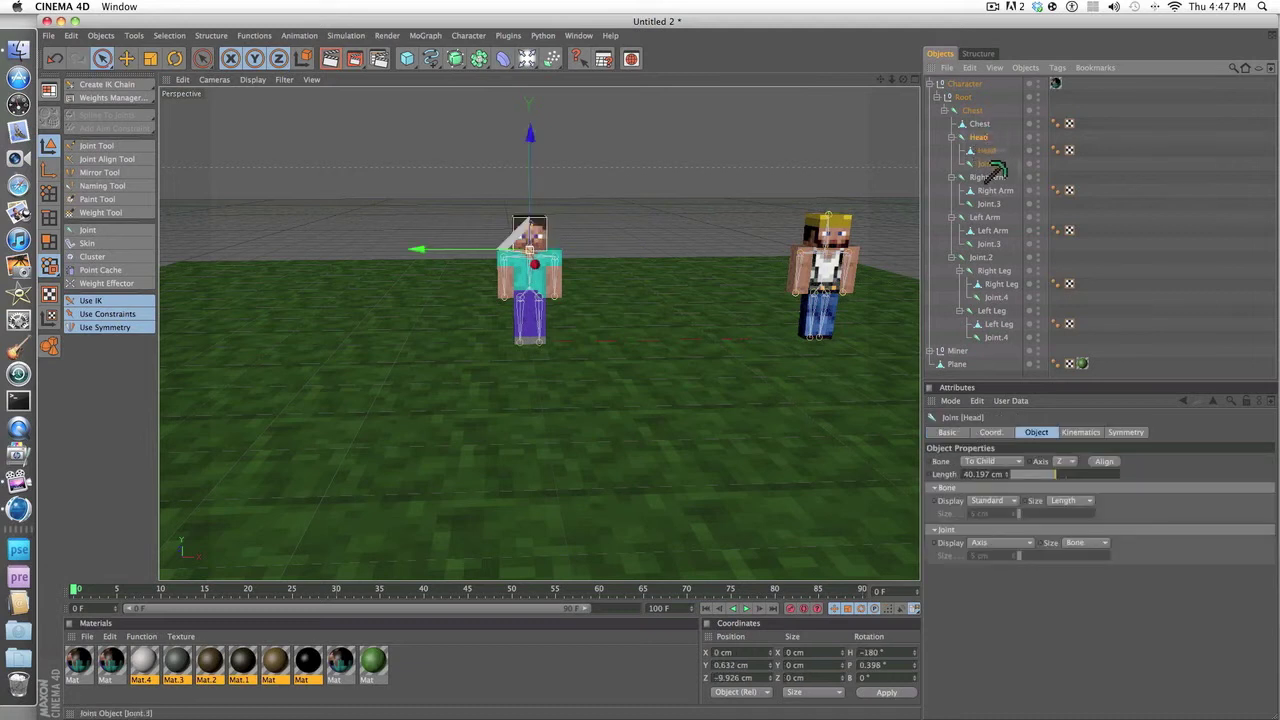
left_click(990, 163, "shift")
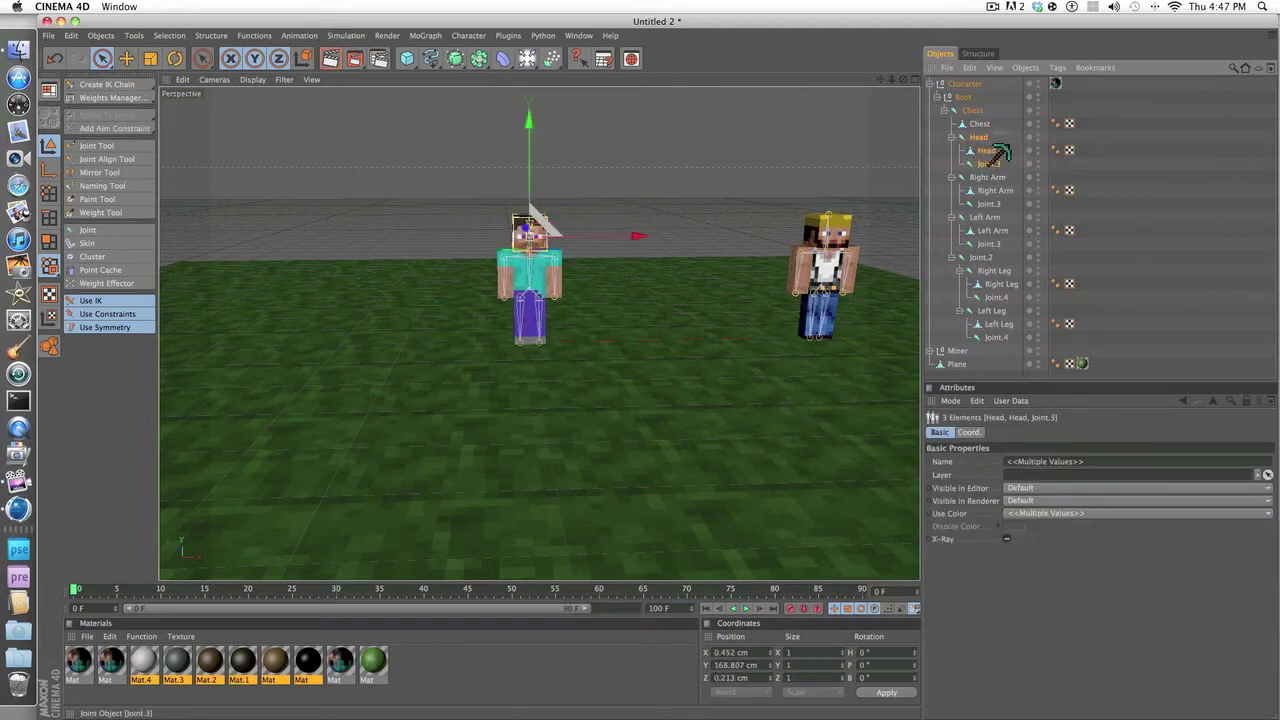
left_click(981, 137)
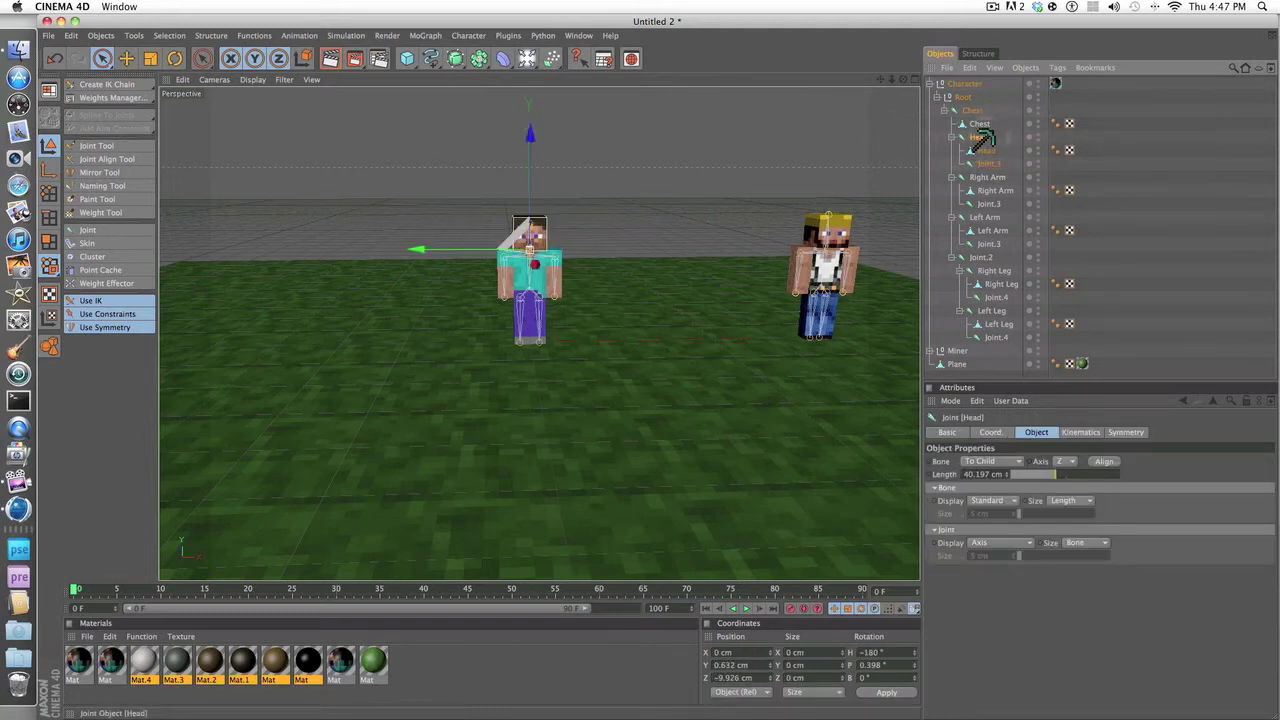
left_click(112, 97)
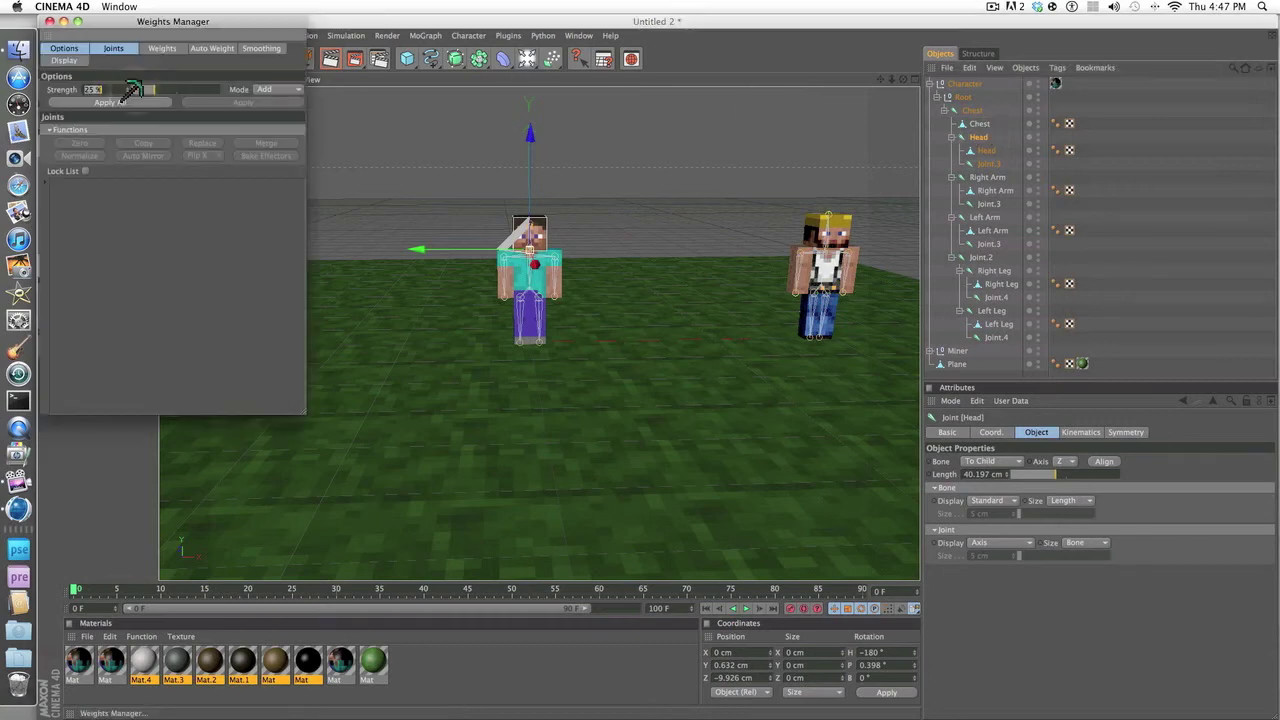
left_click(47, 21)
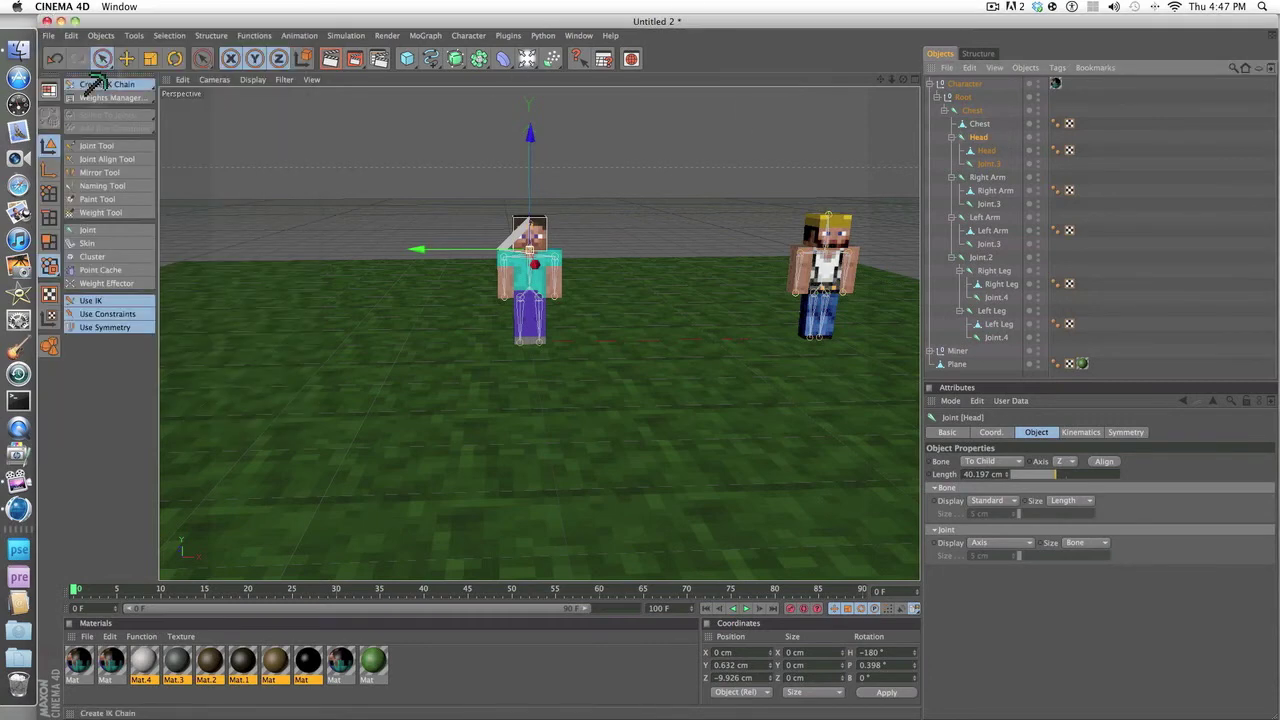
left_click(107, 84)
left_click(966, 84)
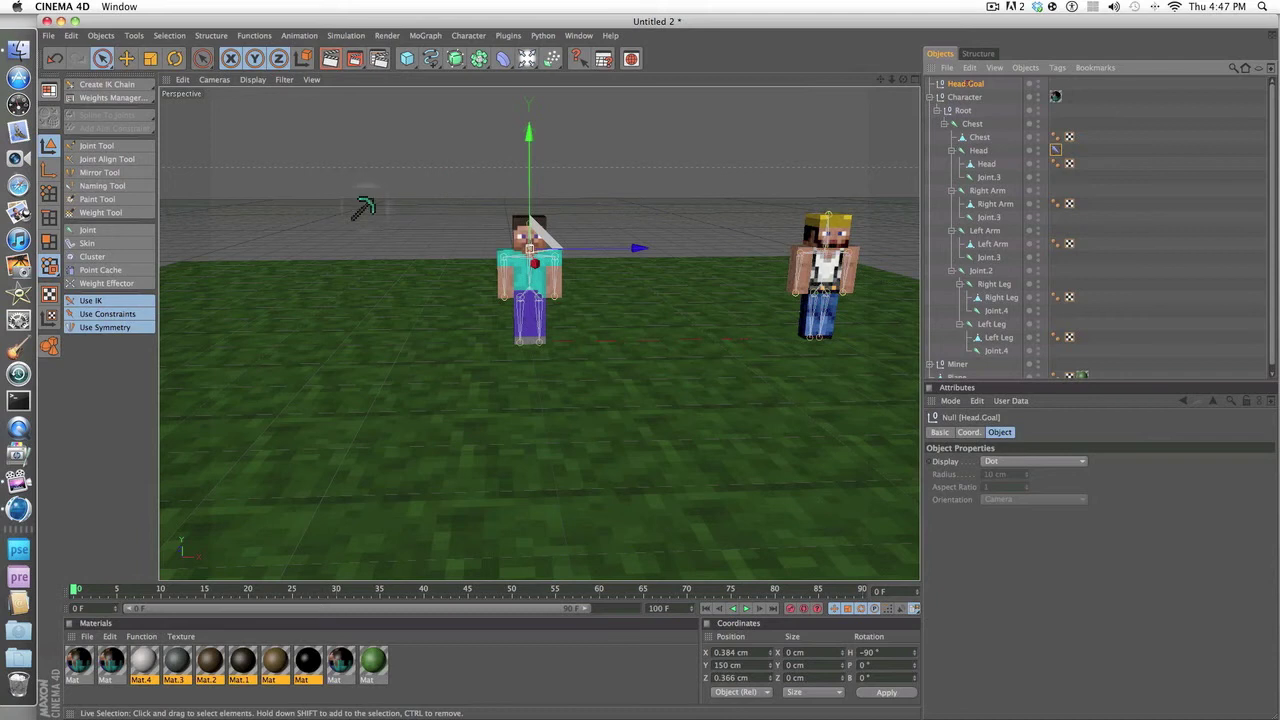
- Test the Head.Goal null by raising it to about 199 cm in Y, and undo both the move and the IK chain
left_click_drag(529, 143, 529, 215)
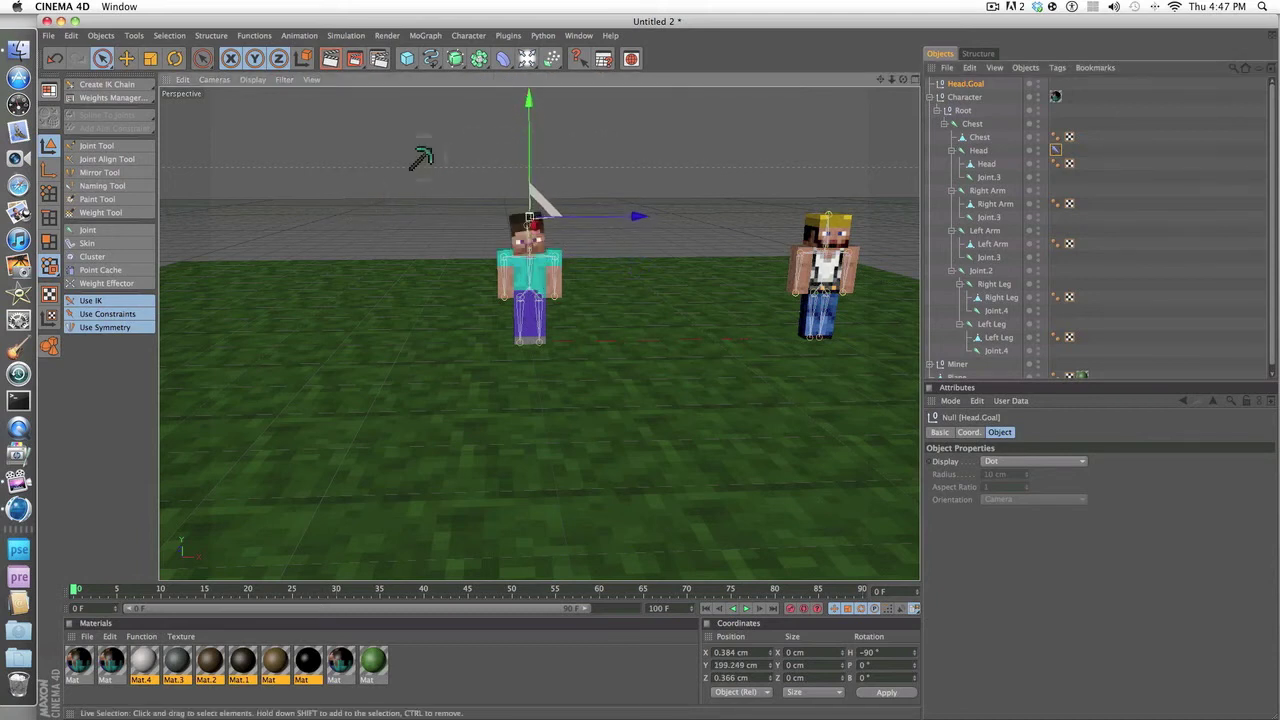
left_click(57, 59)
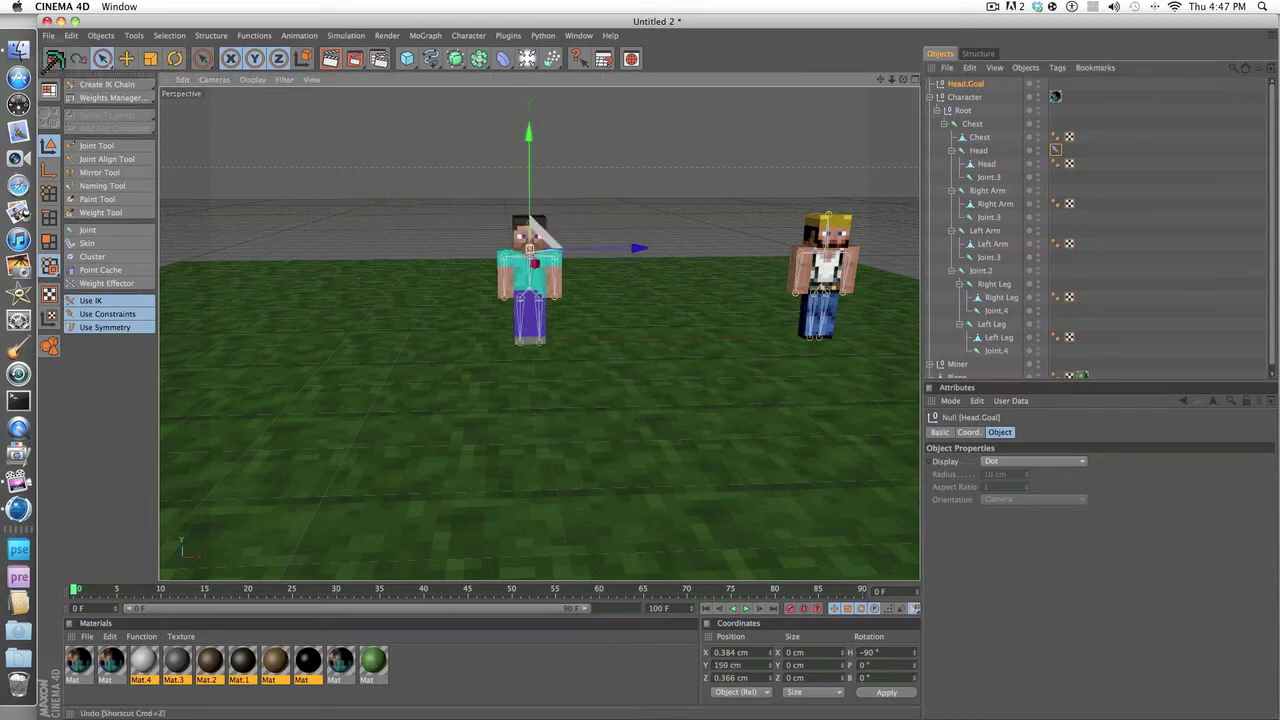
left_click(57, 59)
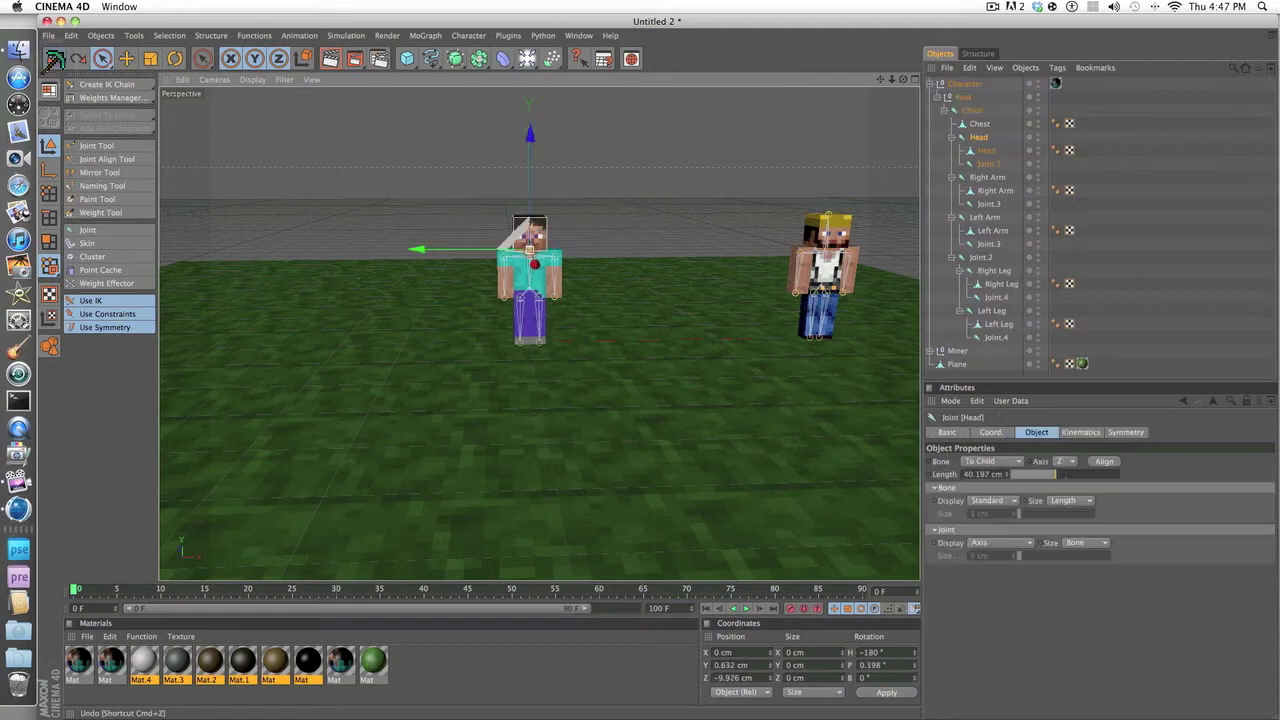
- Try IK chains on the Head joint, Head mesh and Joint.3 together, and move Joint.3.Goal to about X -239 cm, Y 213 cm
left_click(990, 163, "shift")
left_click(92, 86)
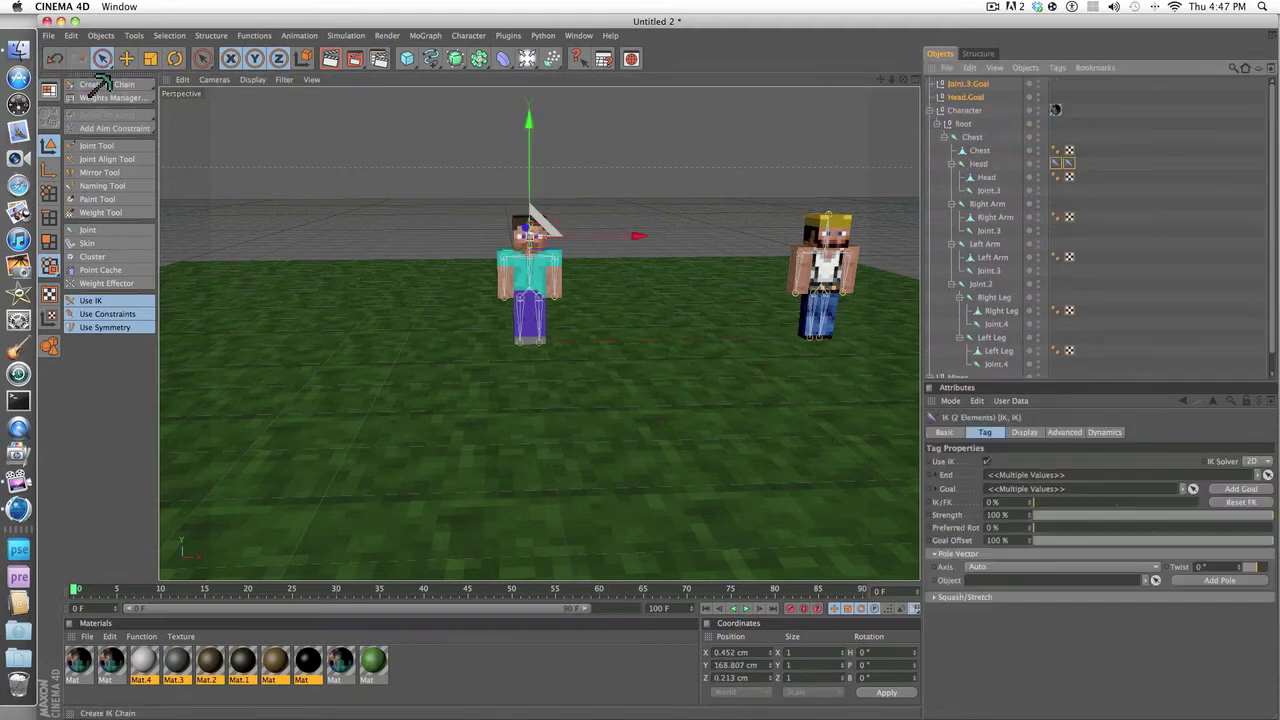
left_click(966, 84)
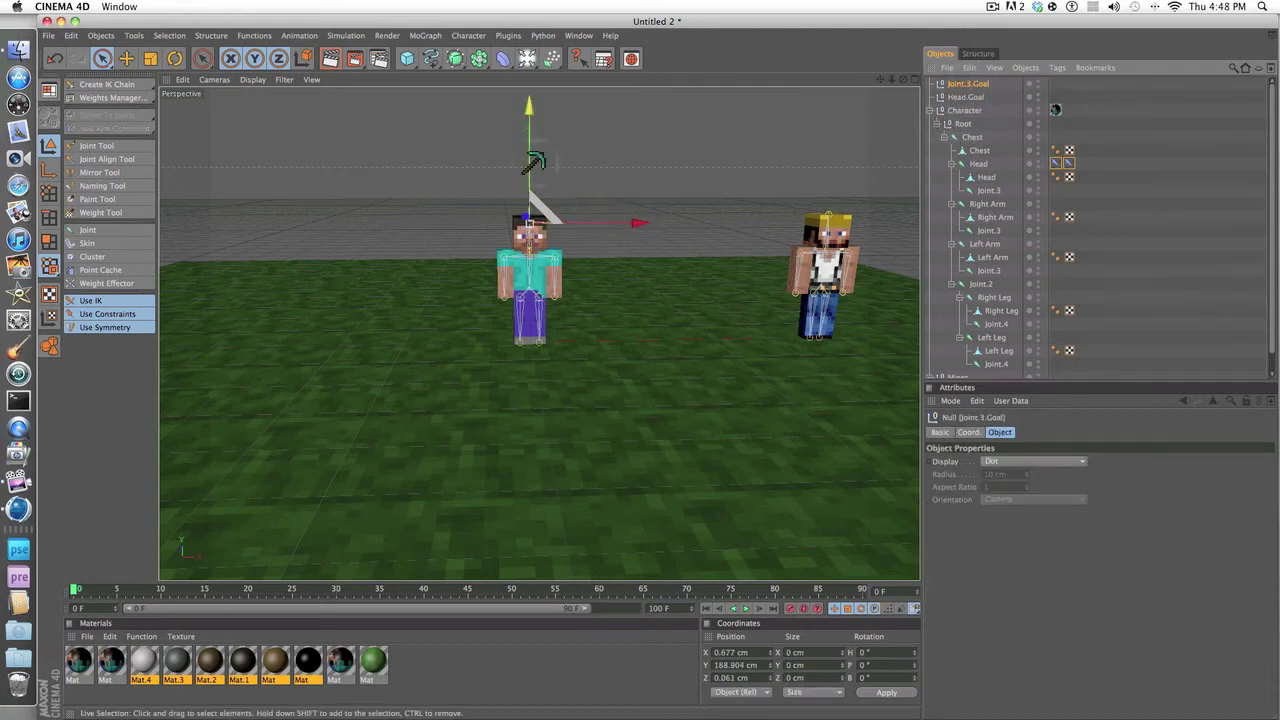
left_click_drag(530, 160, 360, 207)
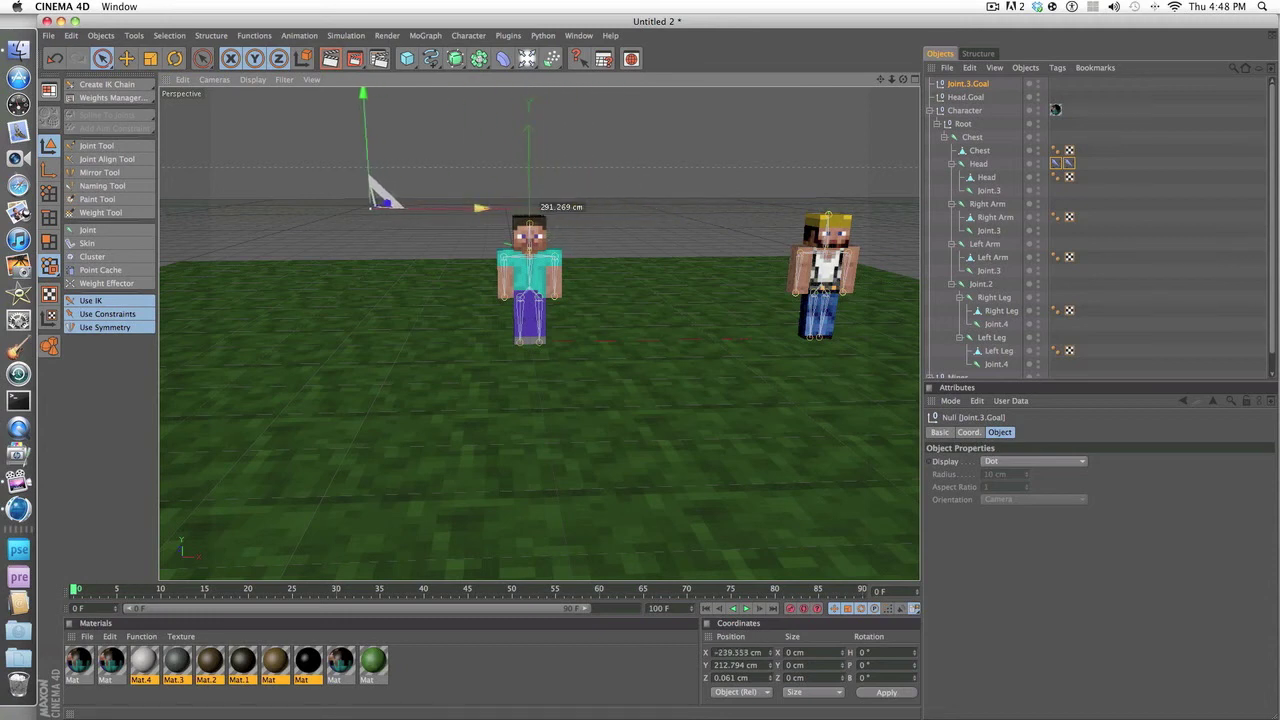
- Undo the Joint.3.Goal moves and the IK chains made on the head objects
left_click(56, 58)
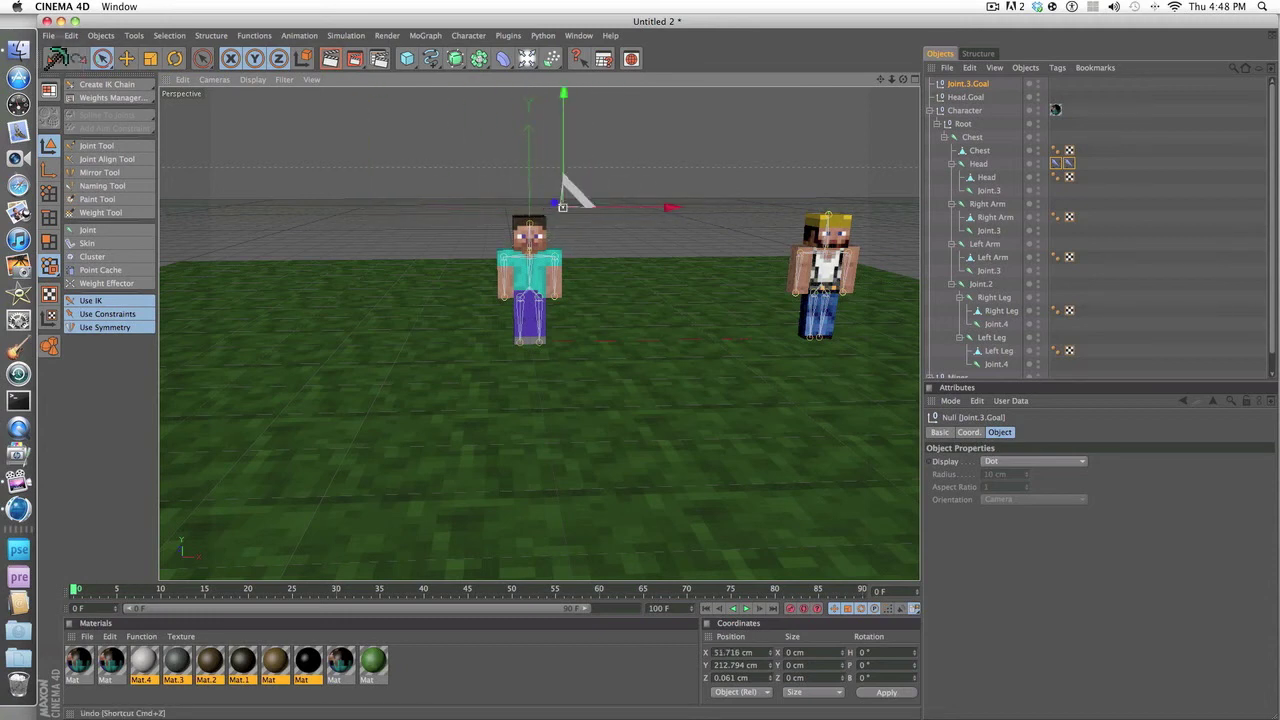
left_click(56, 58)
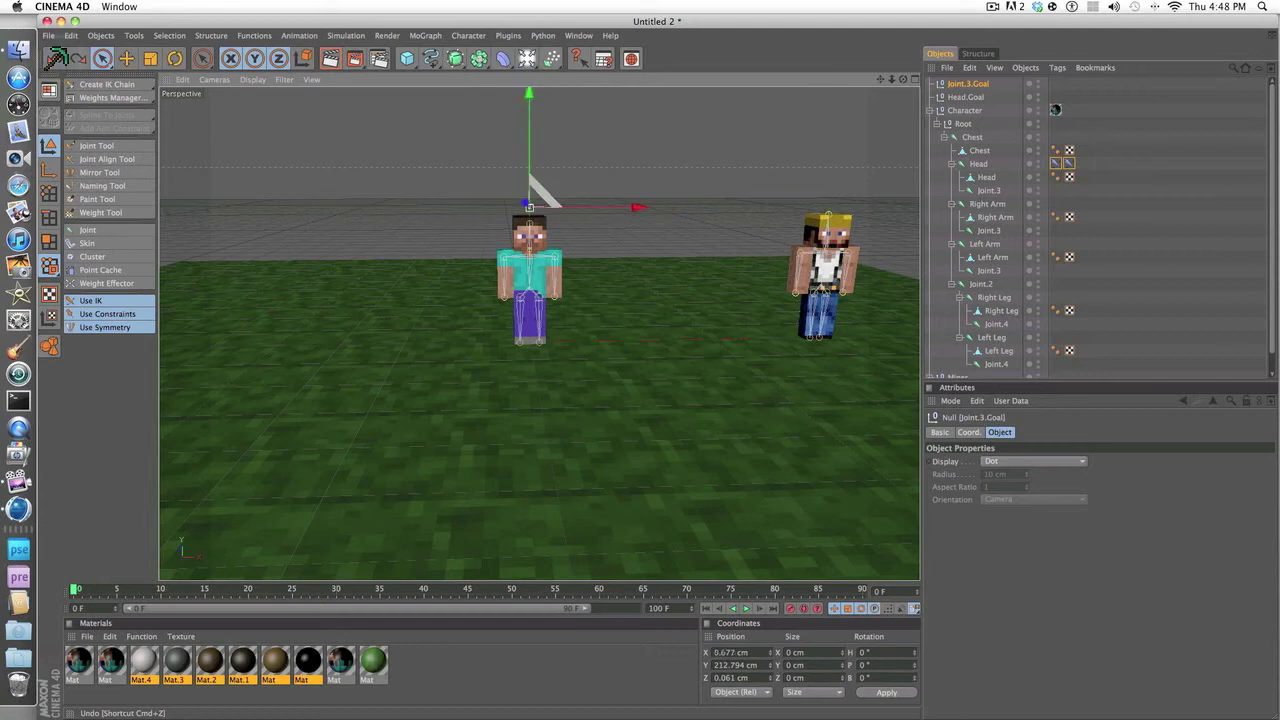
left_click(56, 58)
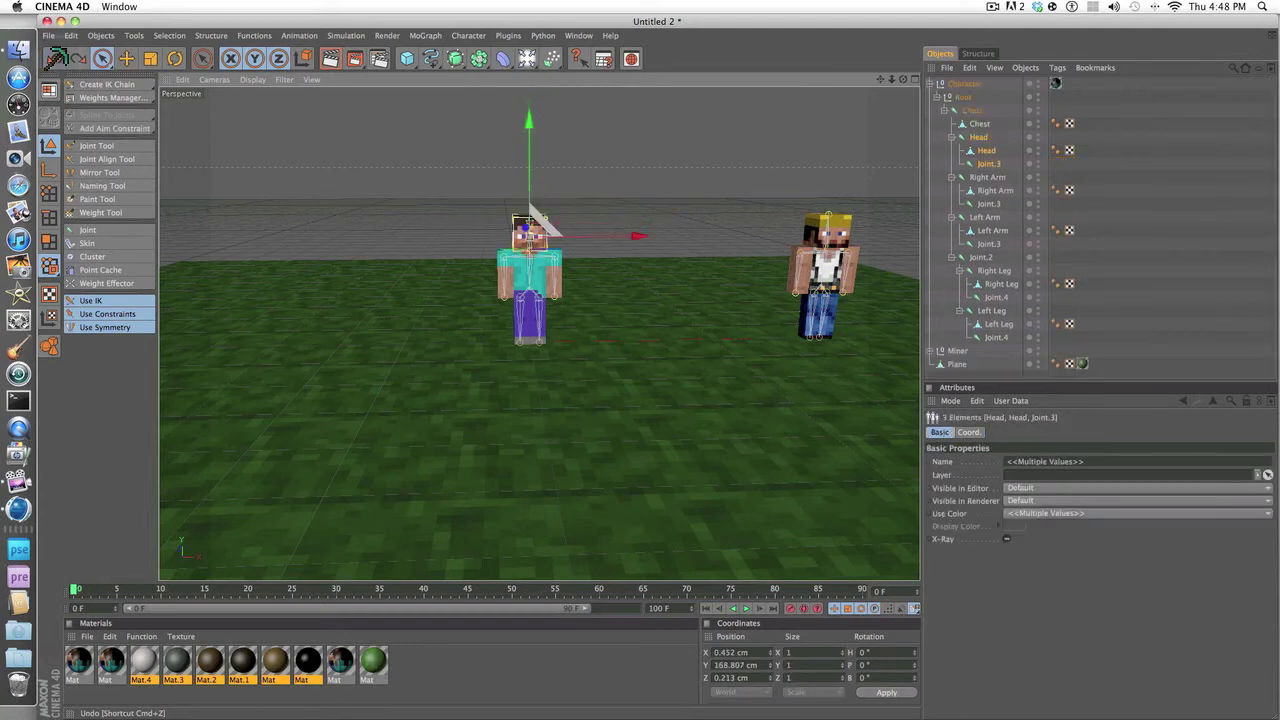
left_click(56, 58)
key("super+z")
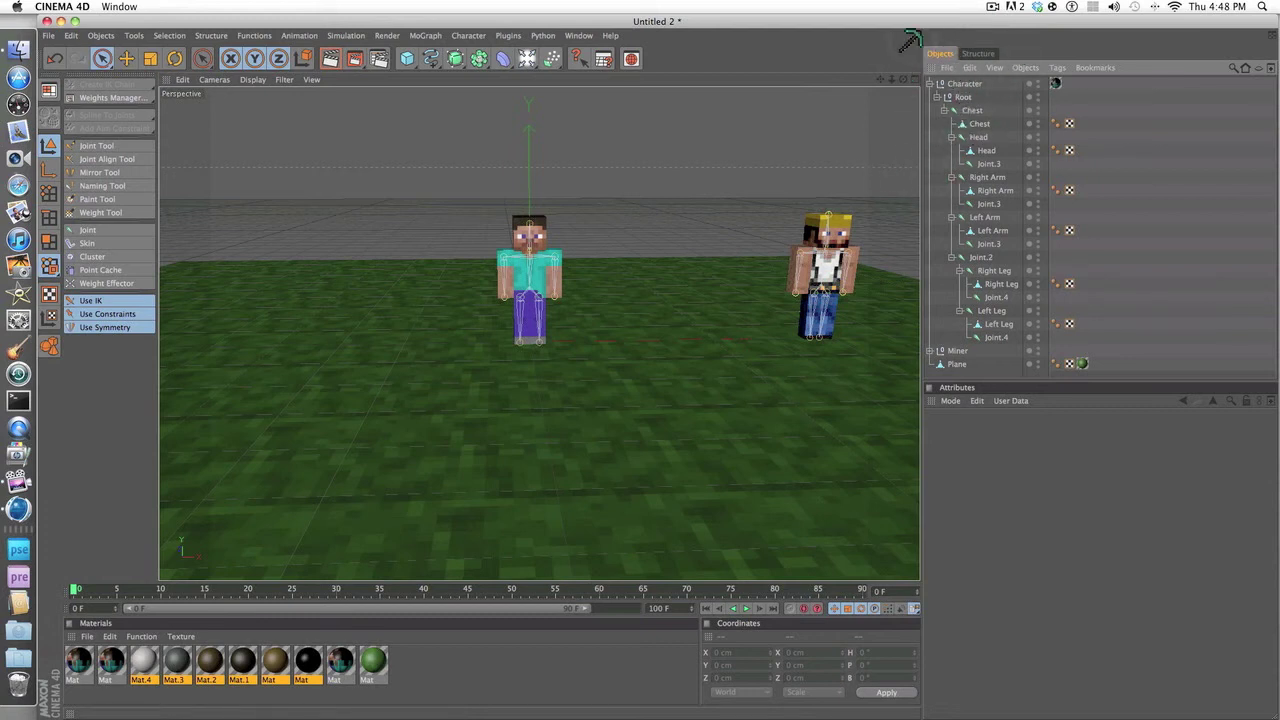
left_click(988, 8)
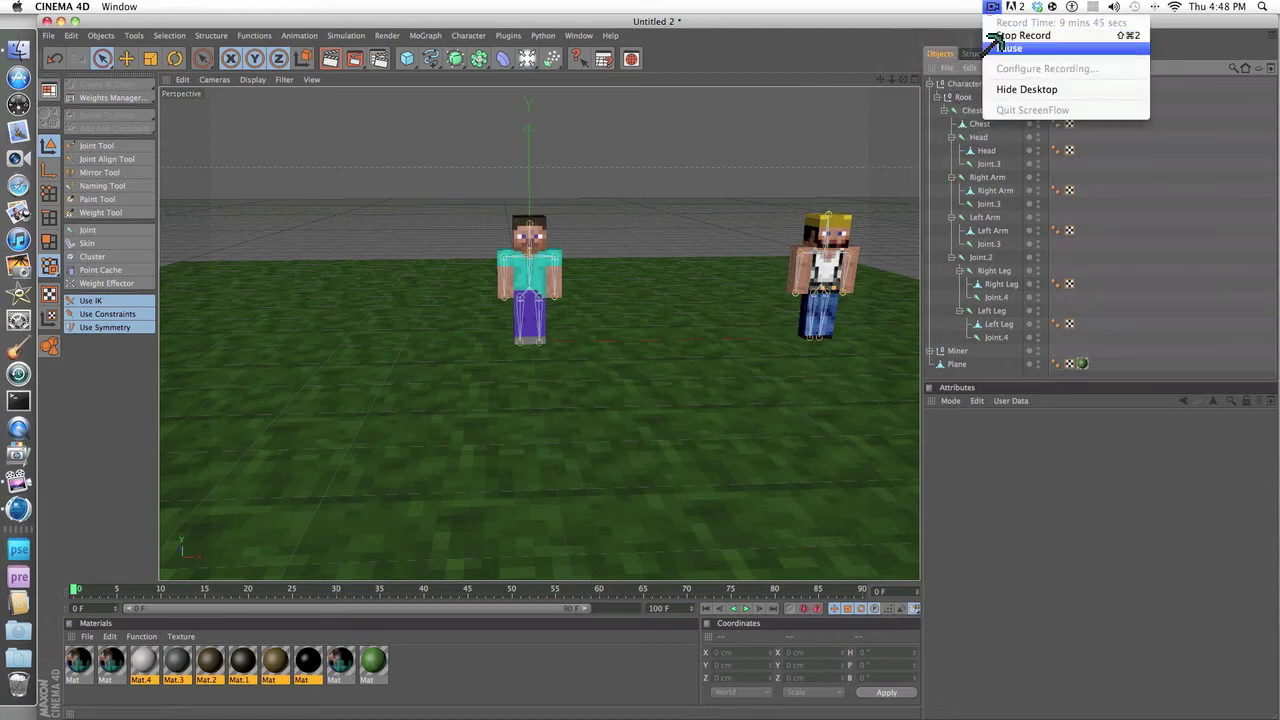
left_click(1020, 34)
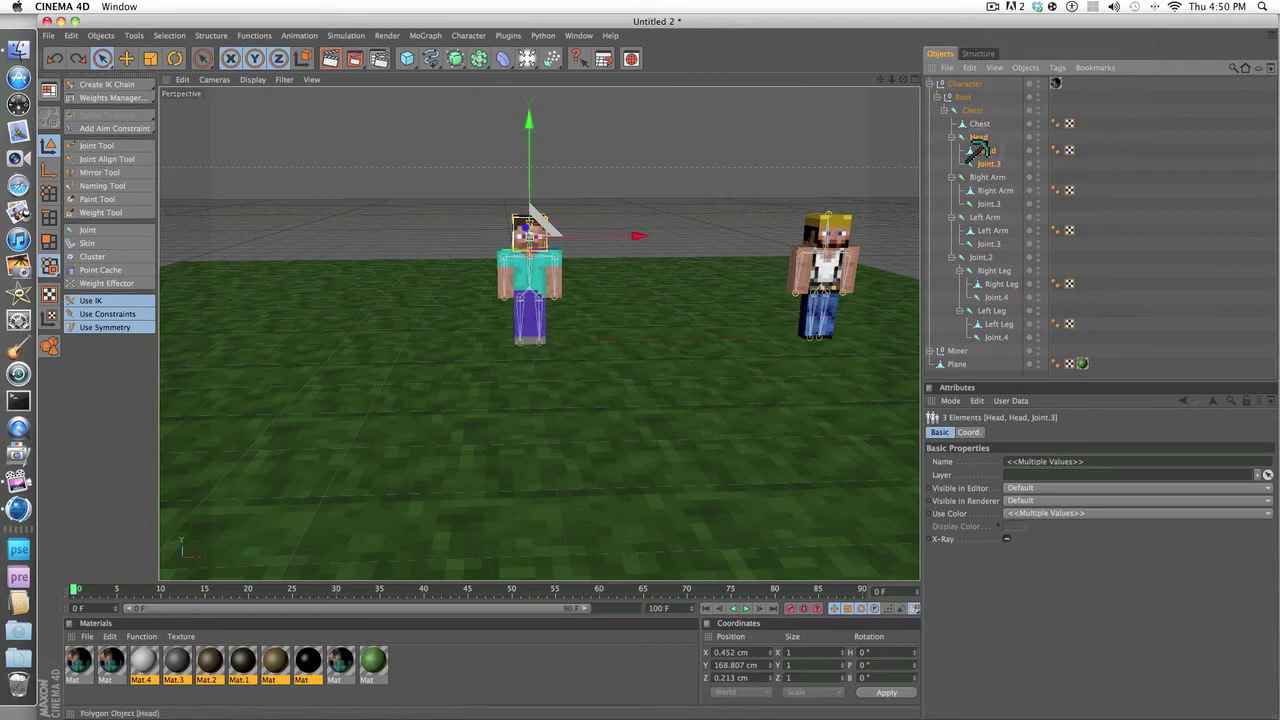
- Create an IK chain from the Character's Head joint to its end joint Joint.3, leaving the Head mesh out of the selection
left_click(978, 137)
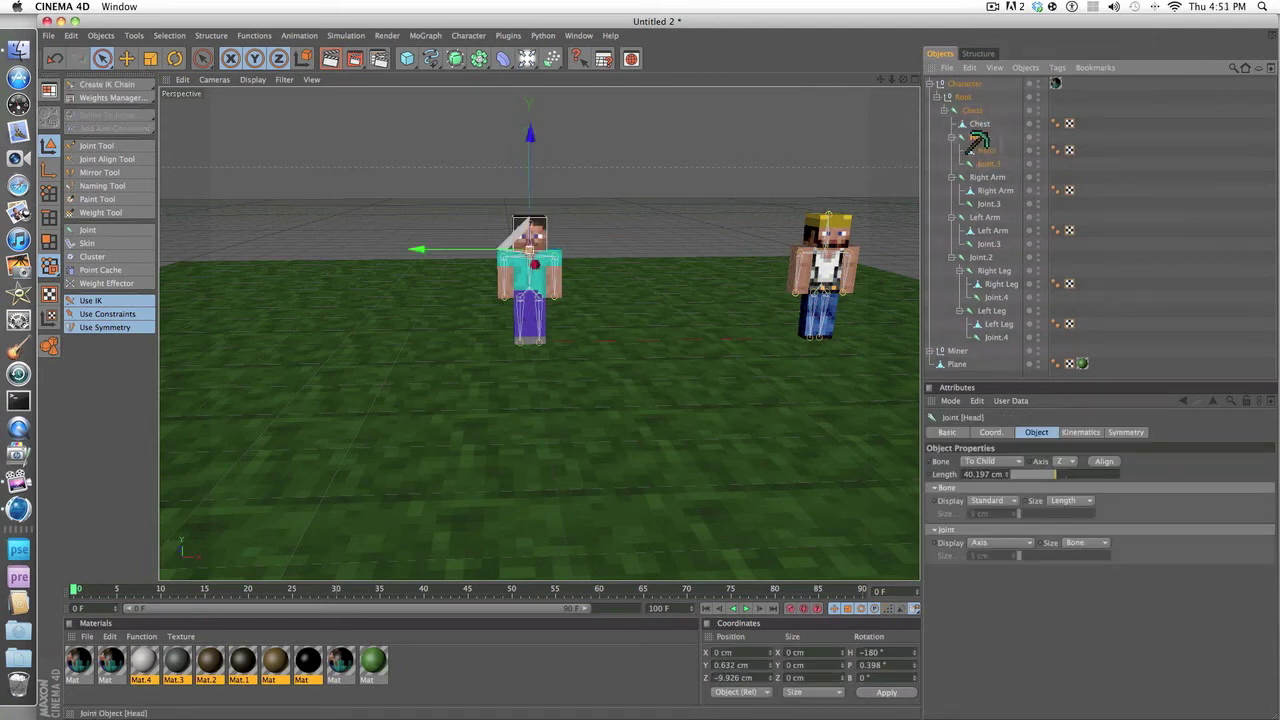
left_click(987, 163, "shift")
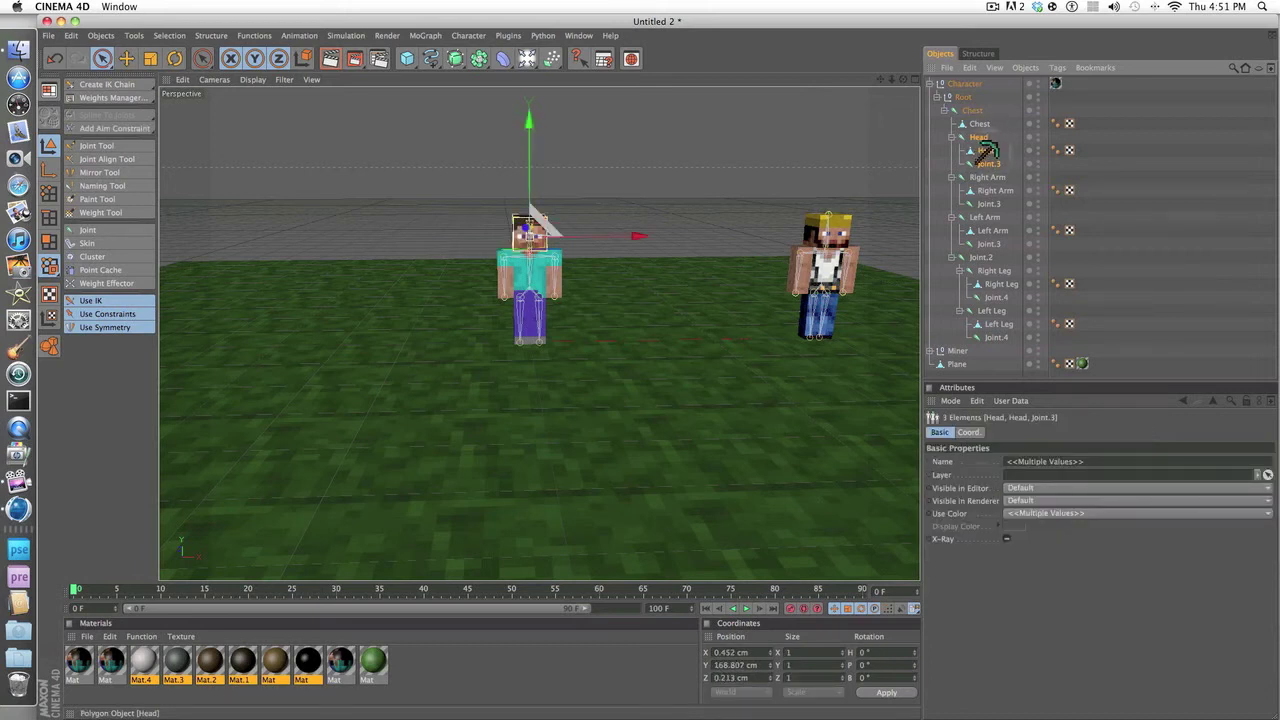
left_click(987, 150, "ctrl")
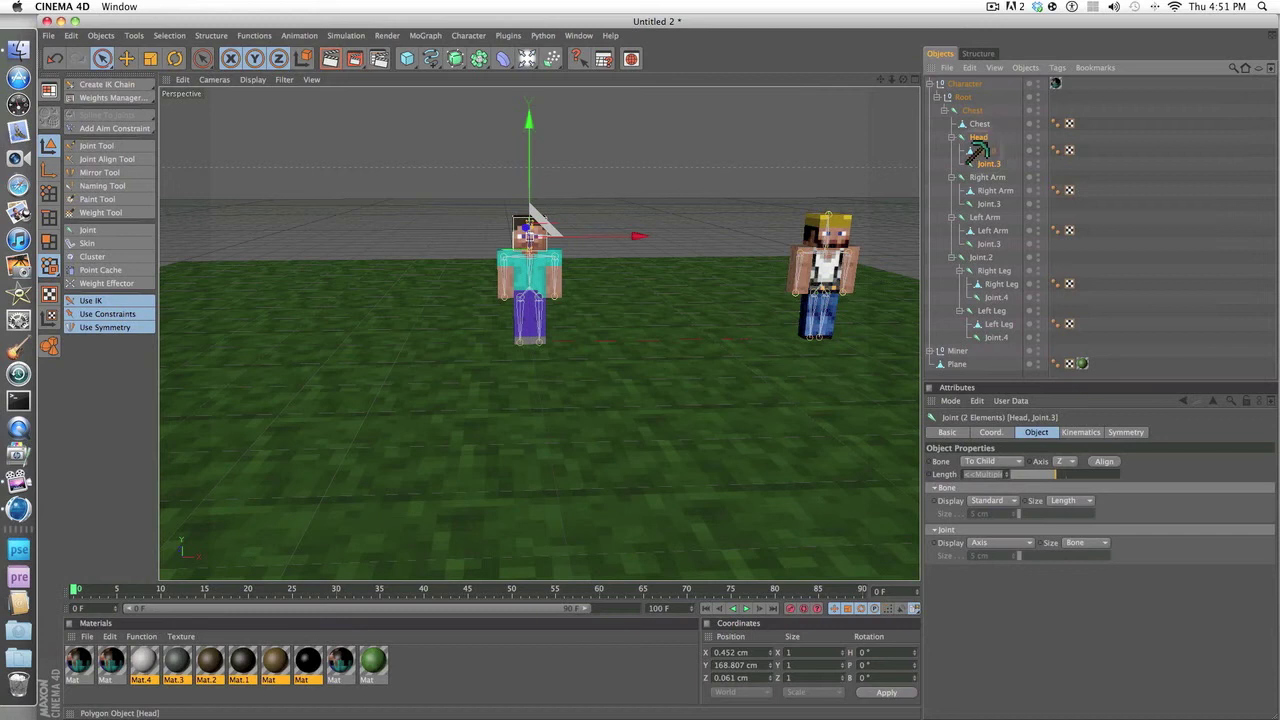
left_click(107, 84)
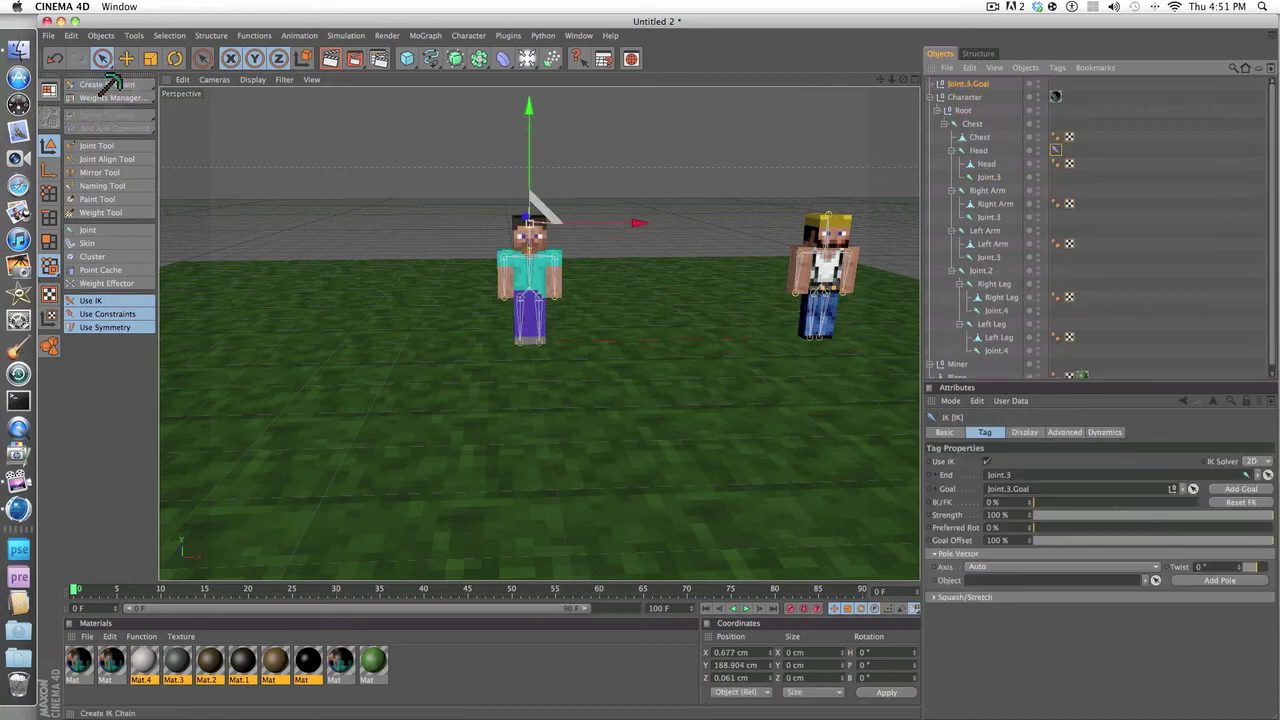
- Rename the head's IK goal null to Head and collapse the Head joint's hierarchy
left_click(980, 83)
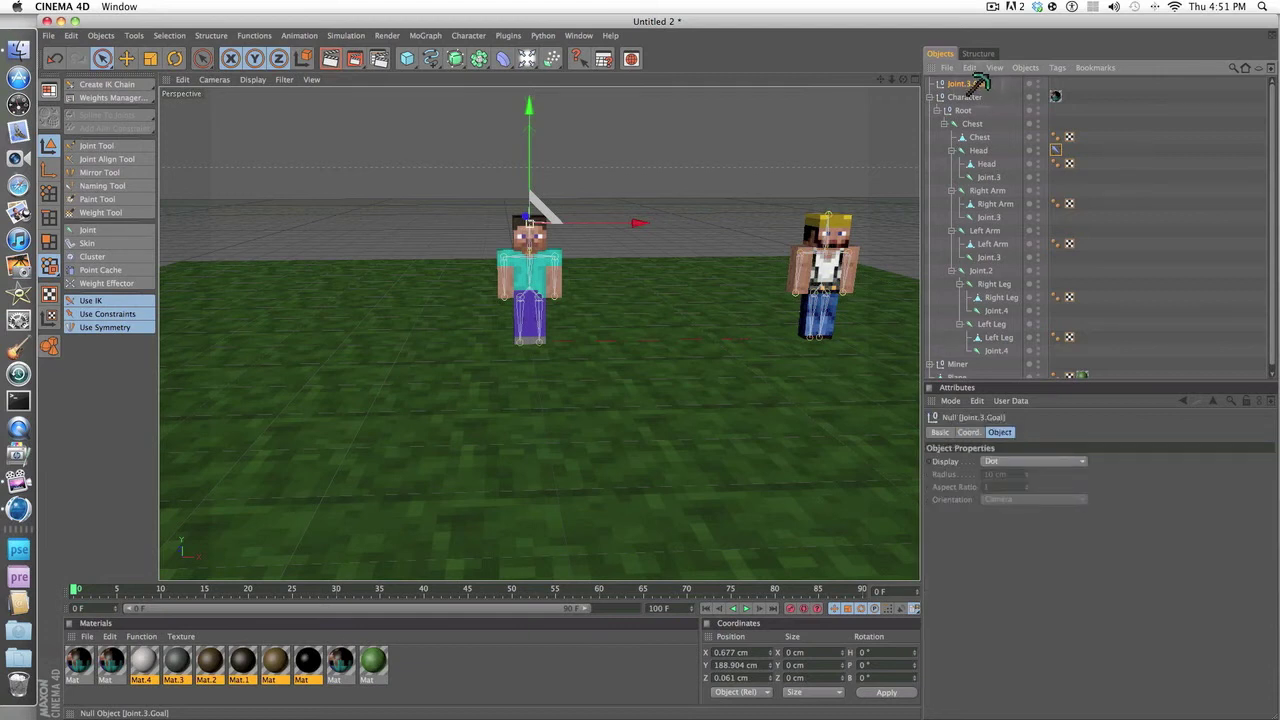
double_click(968, 85)
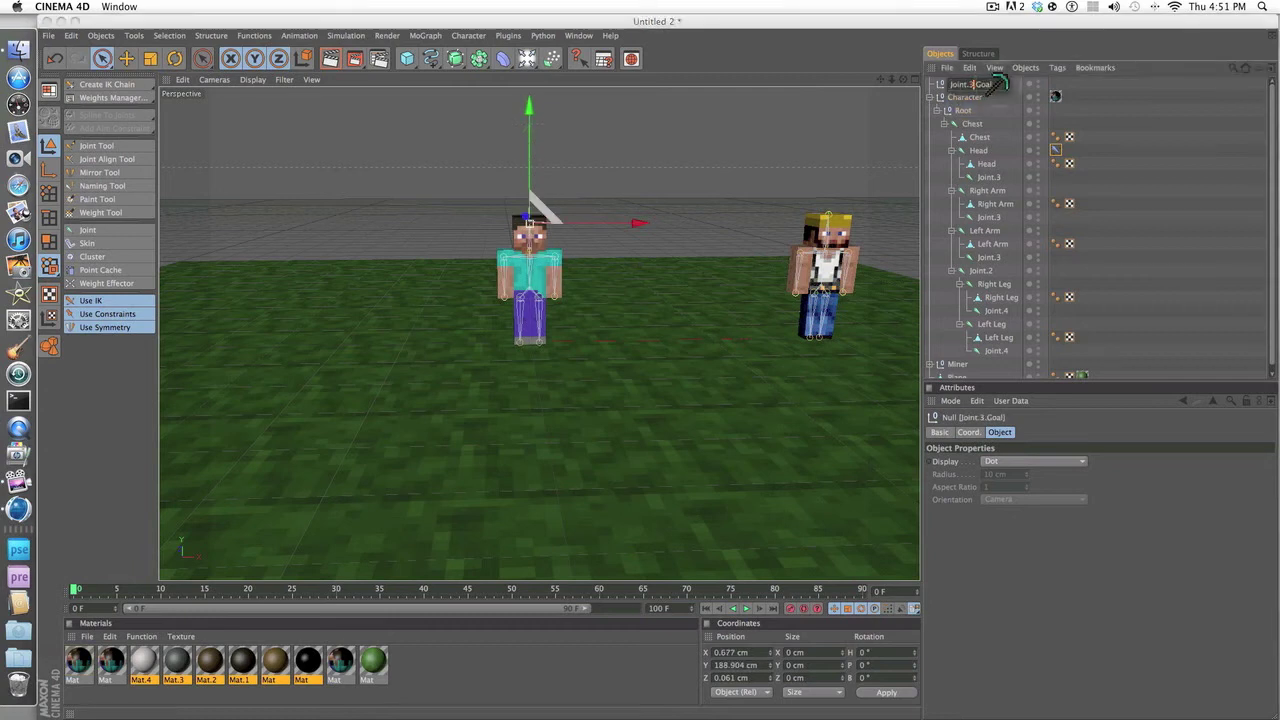
type("Head")
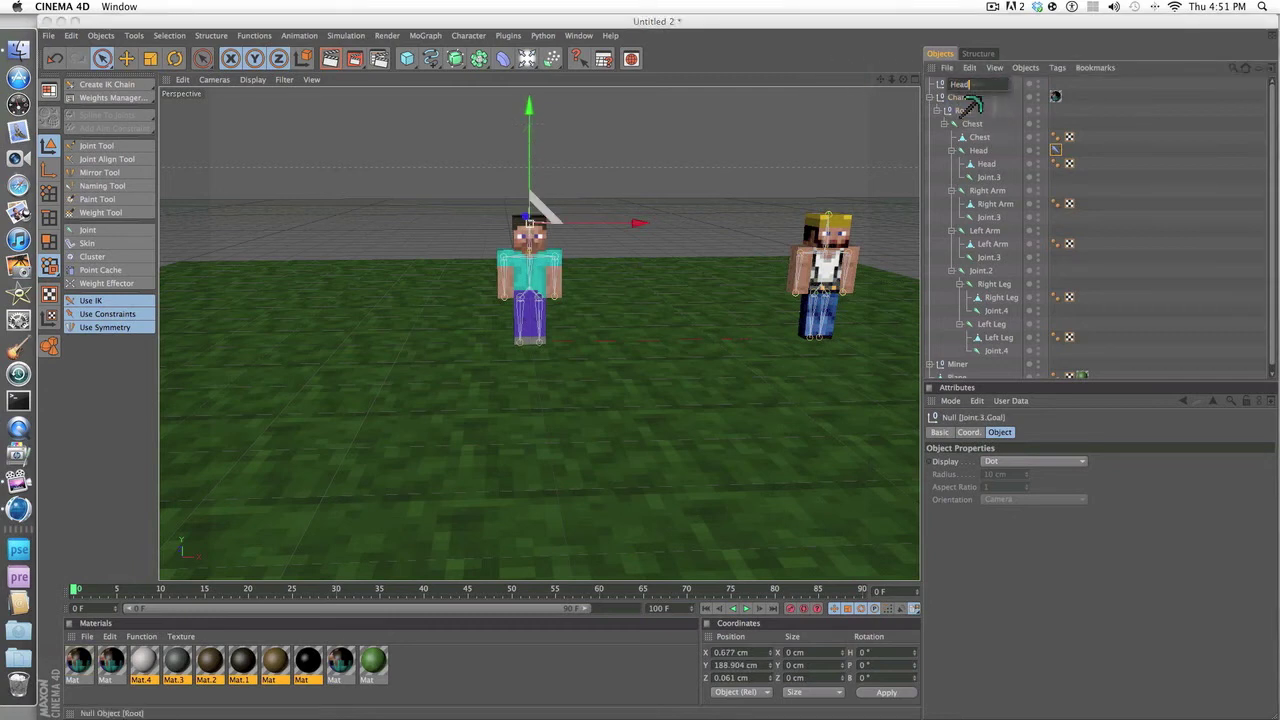
key("Return")
left_click(986, 163)
mouse_move(978, 146)
left_mouse_down()
mouse_move(985, 172)
mouse_move(953, 151)
left_mouse_up()
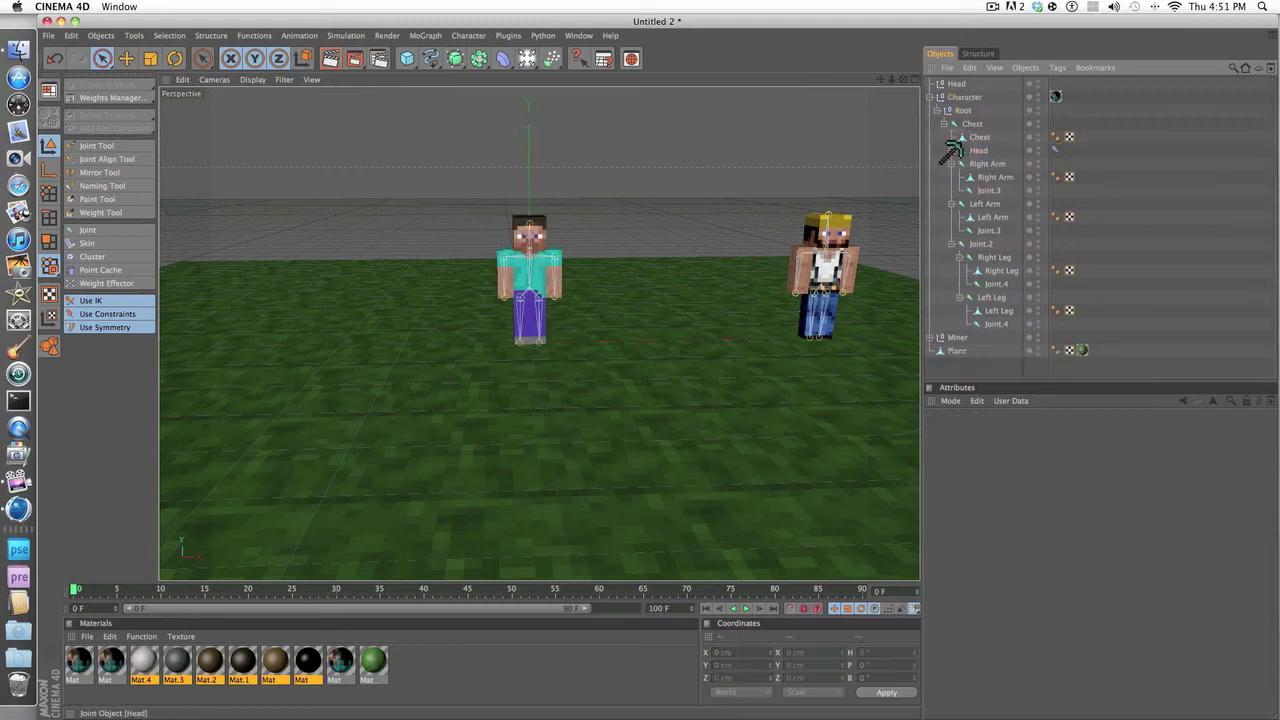
- Create an IK chain from the Character's Right Arm joint to its end joint Joint.3, leaving the mesh unselected
left_click(951, 163)
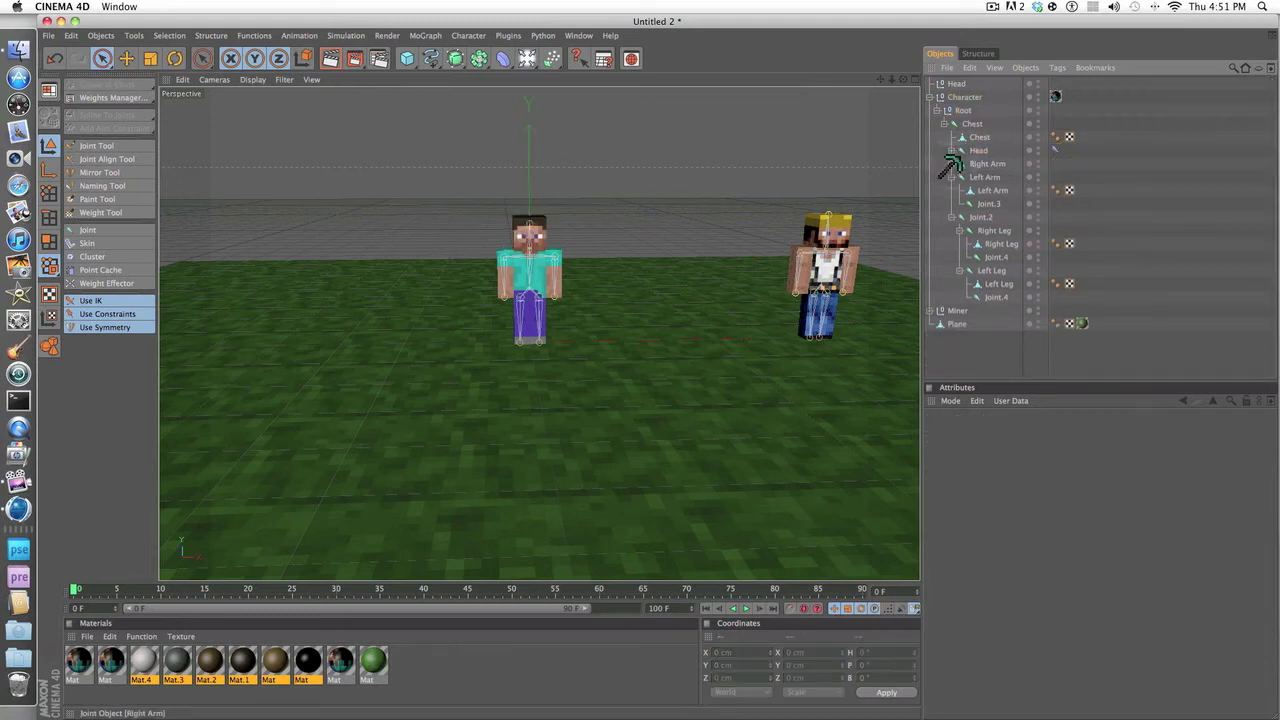
left_click(951, 163)
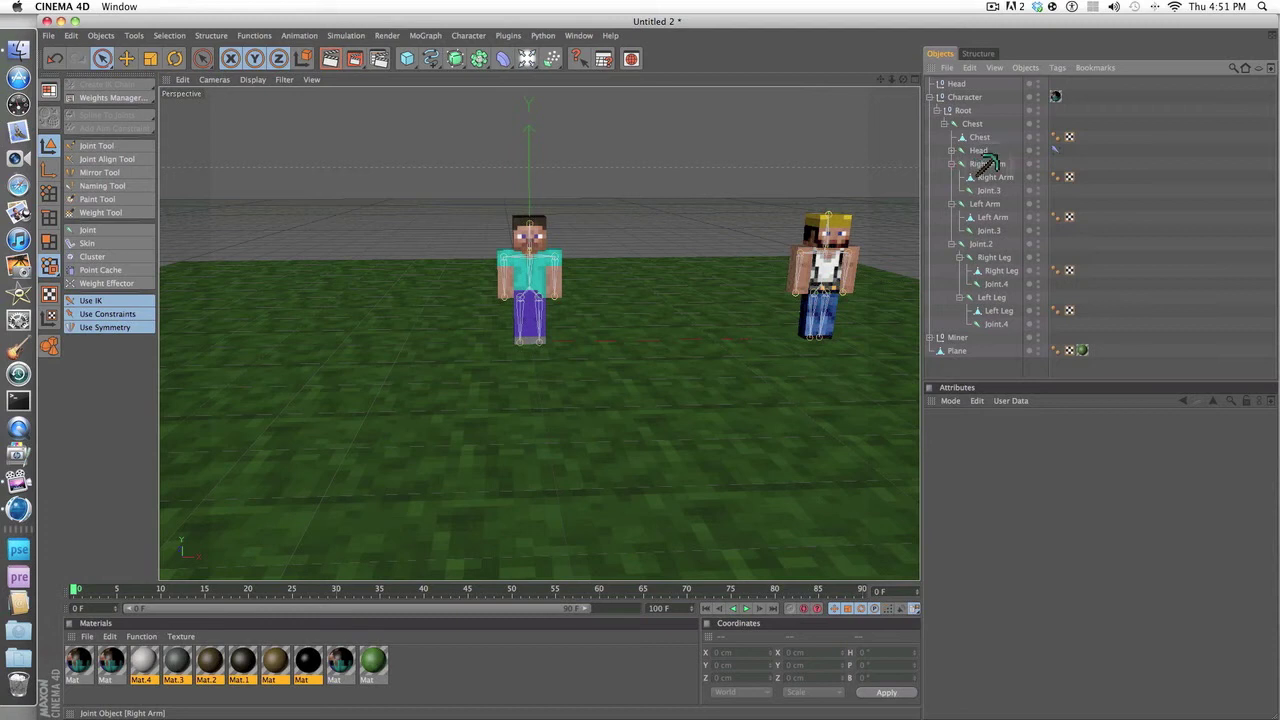
left_click(987, 163)
left_click(988, 190, "shift")
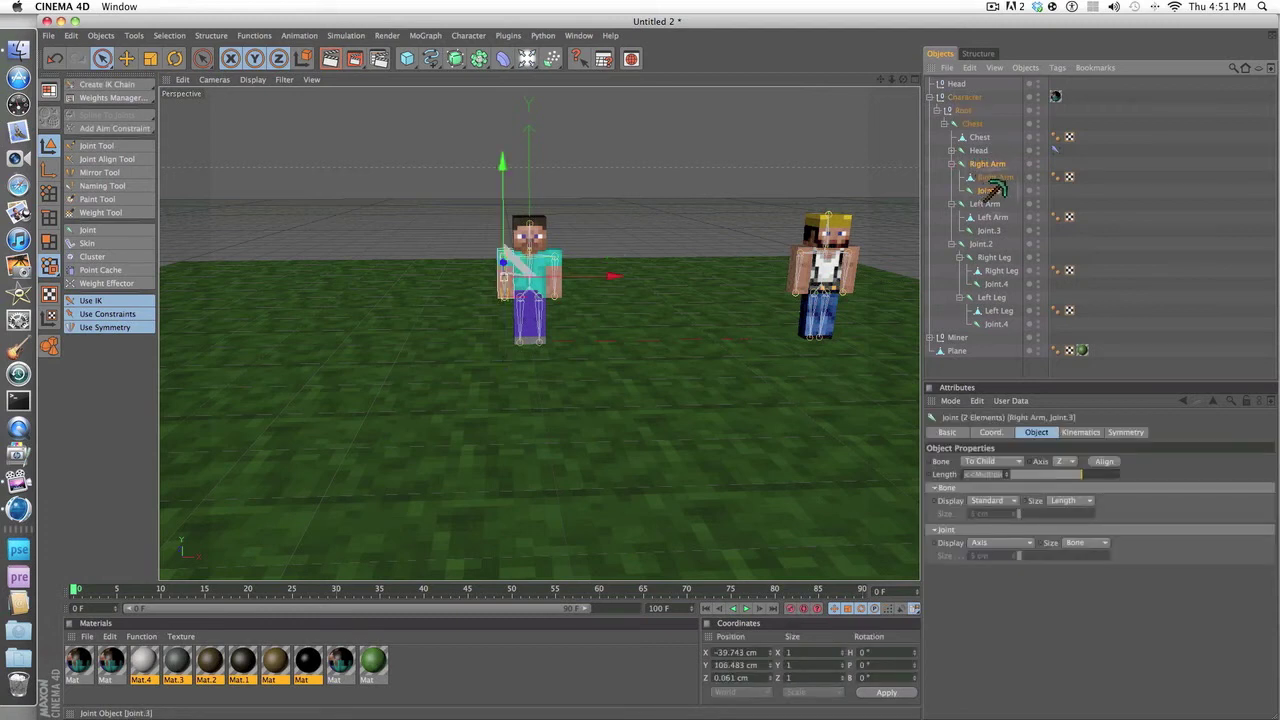
left_click(90, 84)
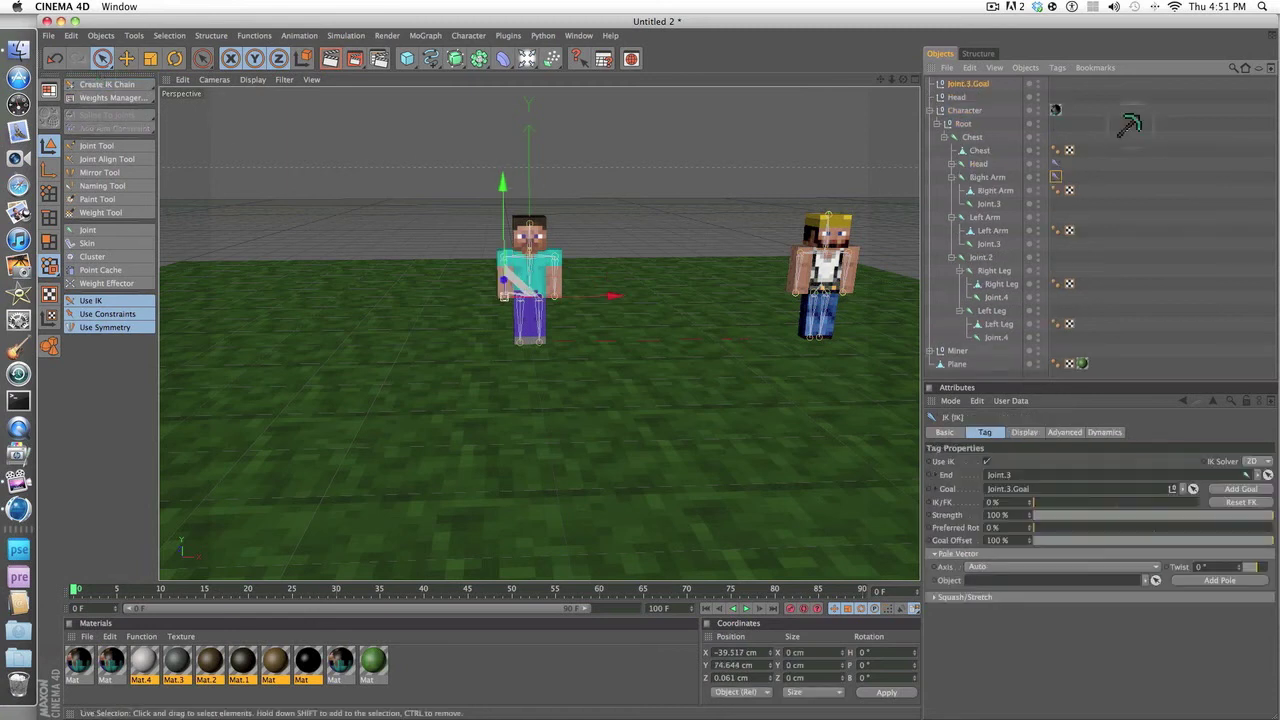
- Rename the right arm's IK goal null to Right Arm
left_click(975, 84)
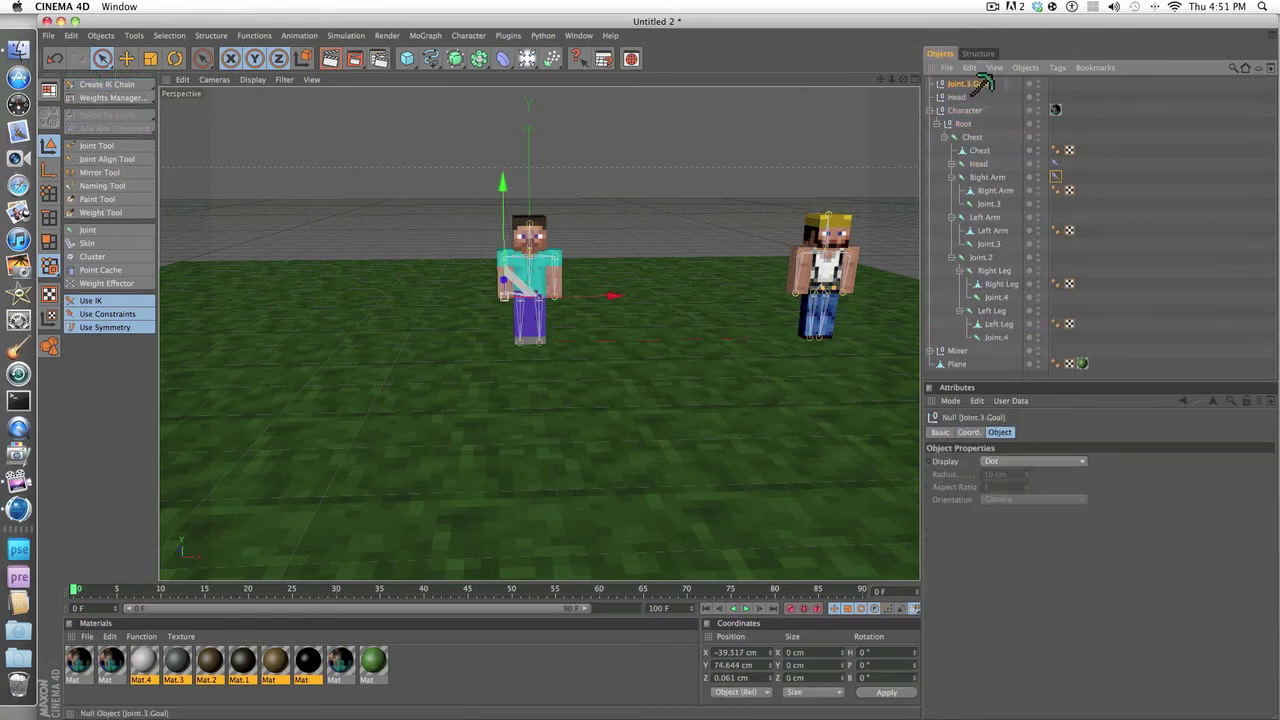
double_click(980, 84)
type("R")
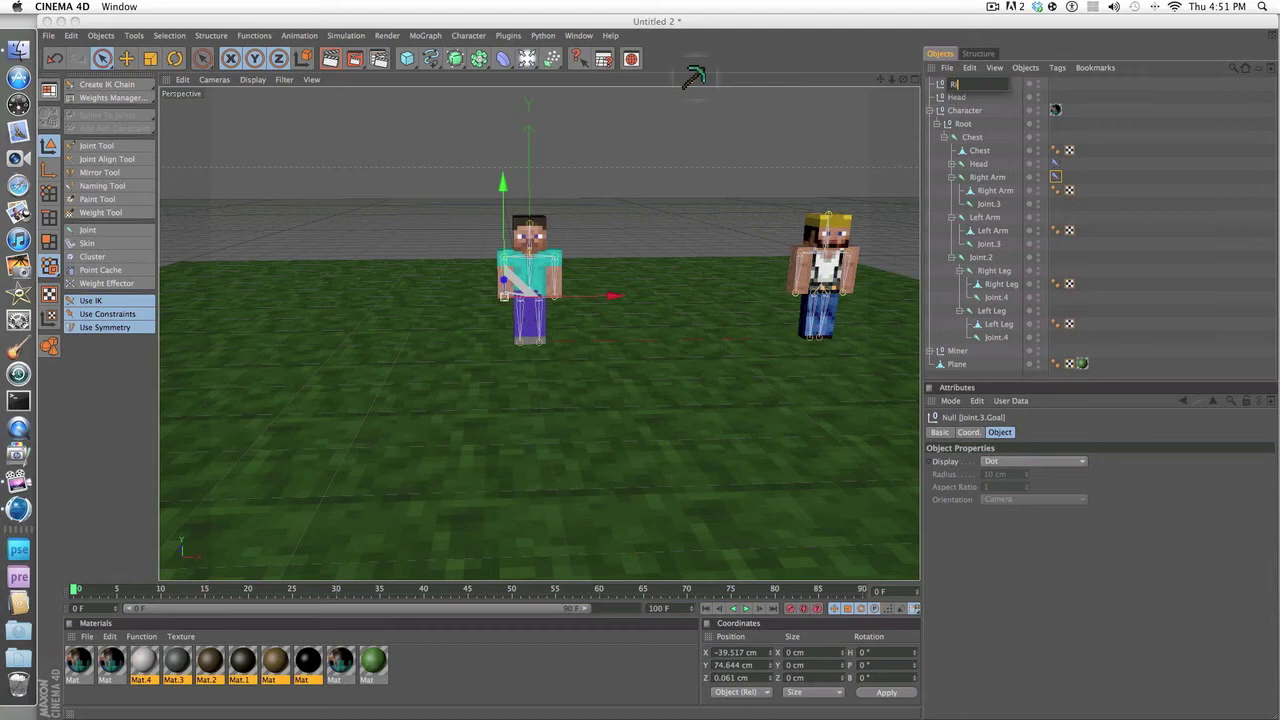
type("ight Arm")
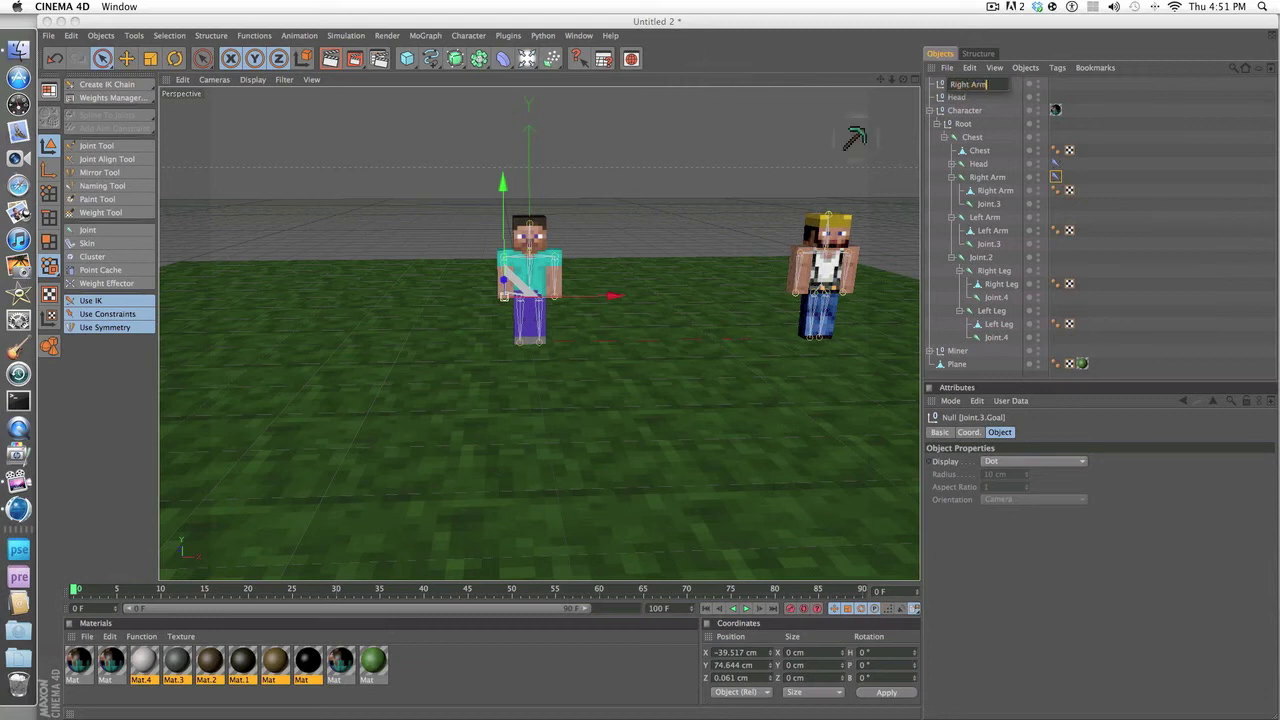
key("Return")
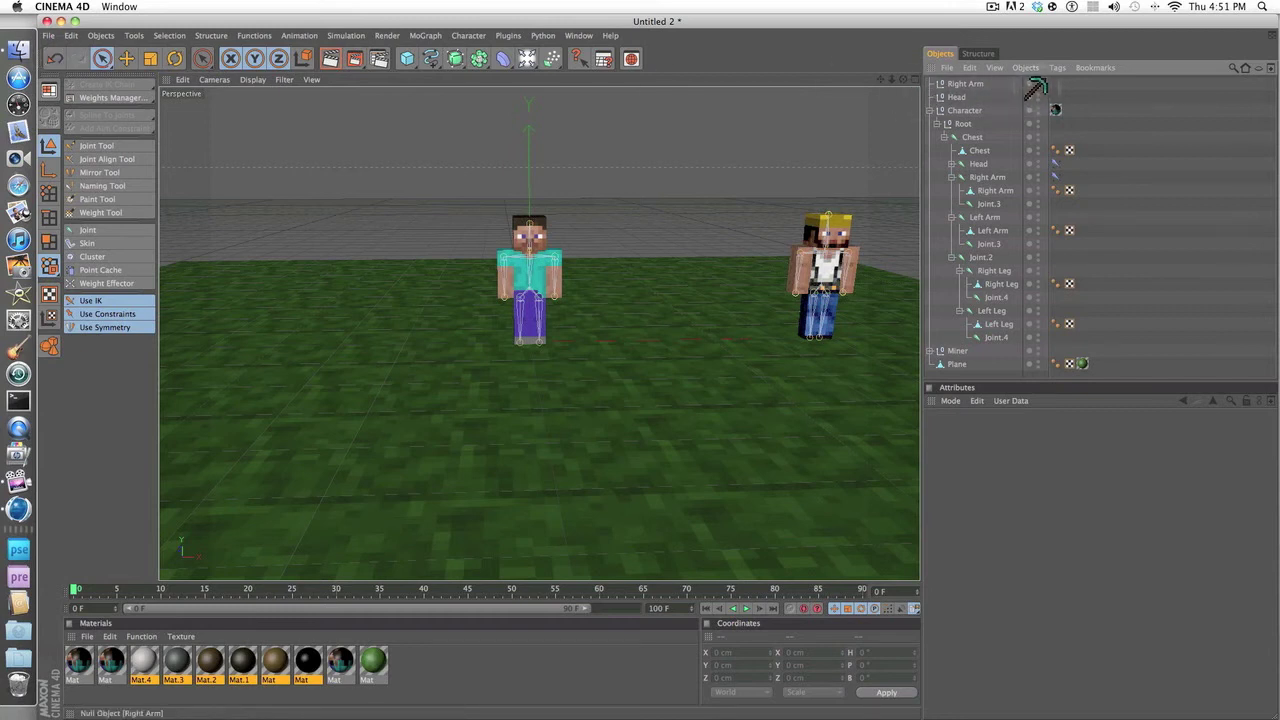
- Try moving the Right Arm IK goal to test the right arm's chain, and undo the move
left_click(965, 83)
left_click_drag(606, 287, 560, 290)
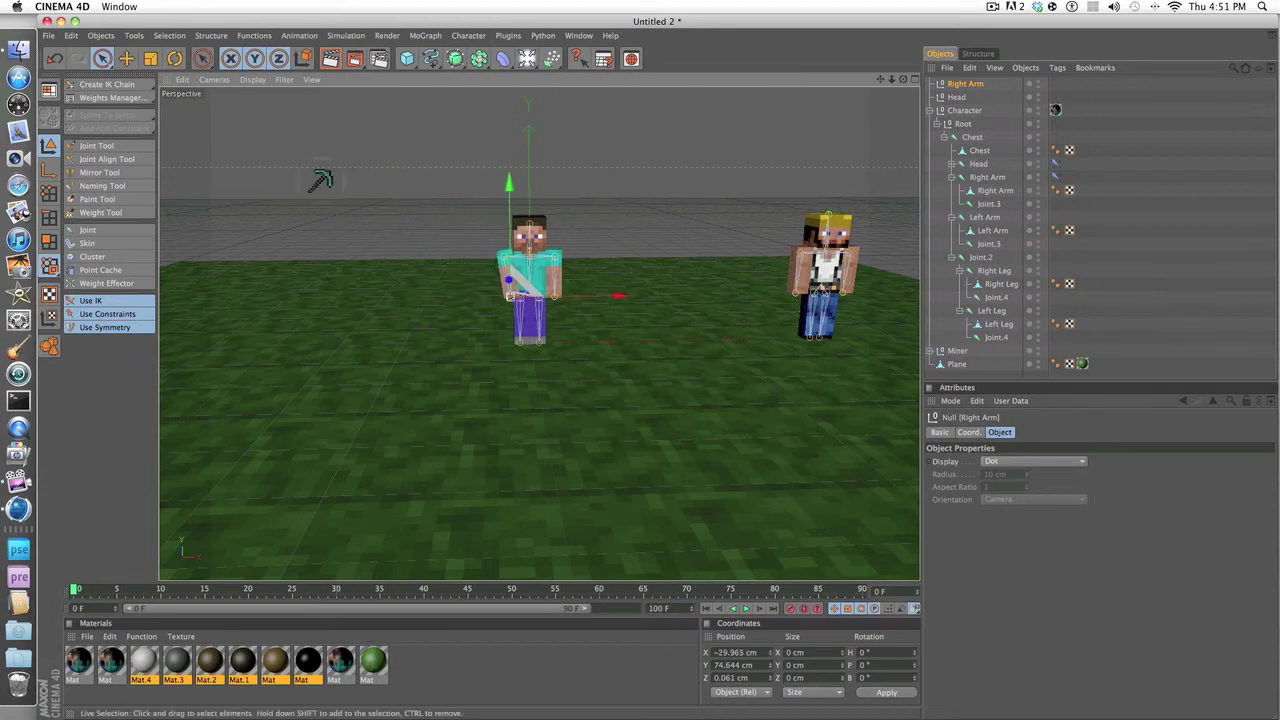
left_click(49, 56)
left_click(49, 56)
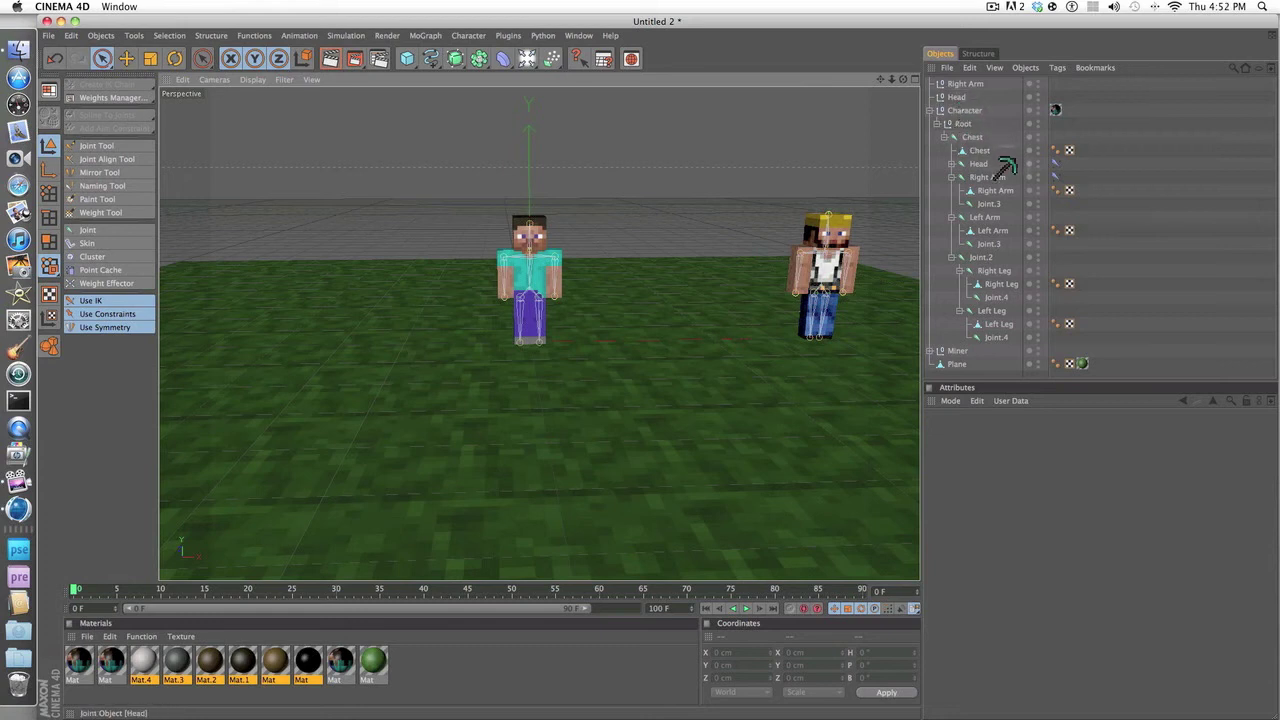
- Collapse the Right Arm joint's hierarchy and create an IK chain from the Left Arm joint to its end joint Joint.3, leaving the mesh unselected
left_click(978, 163)
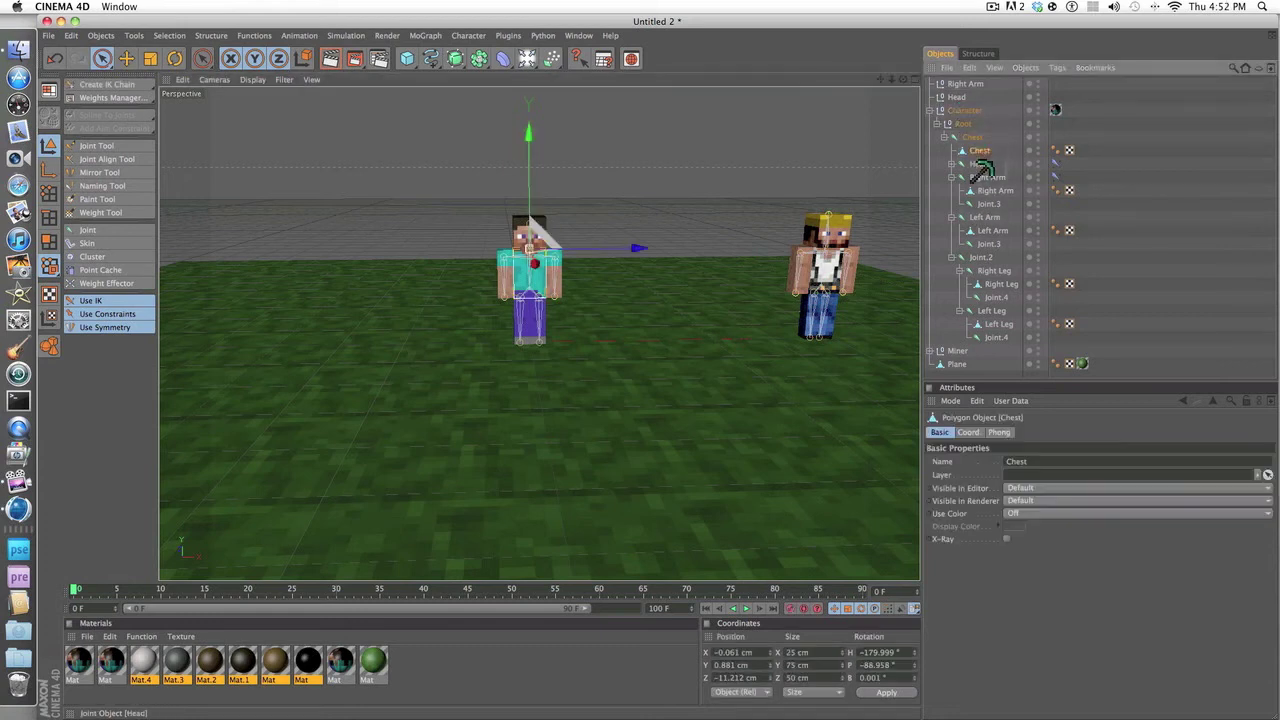
left_click(975, 177)
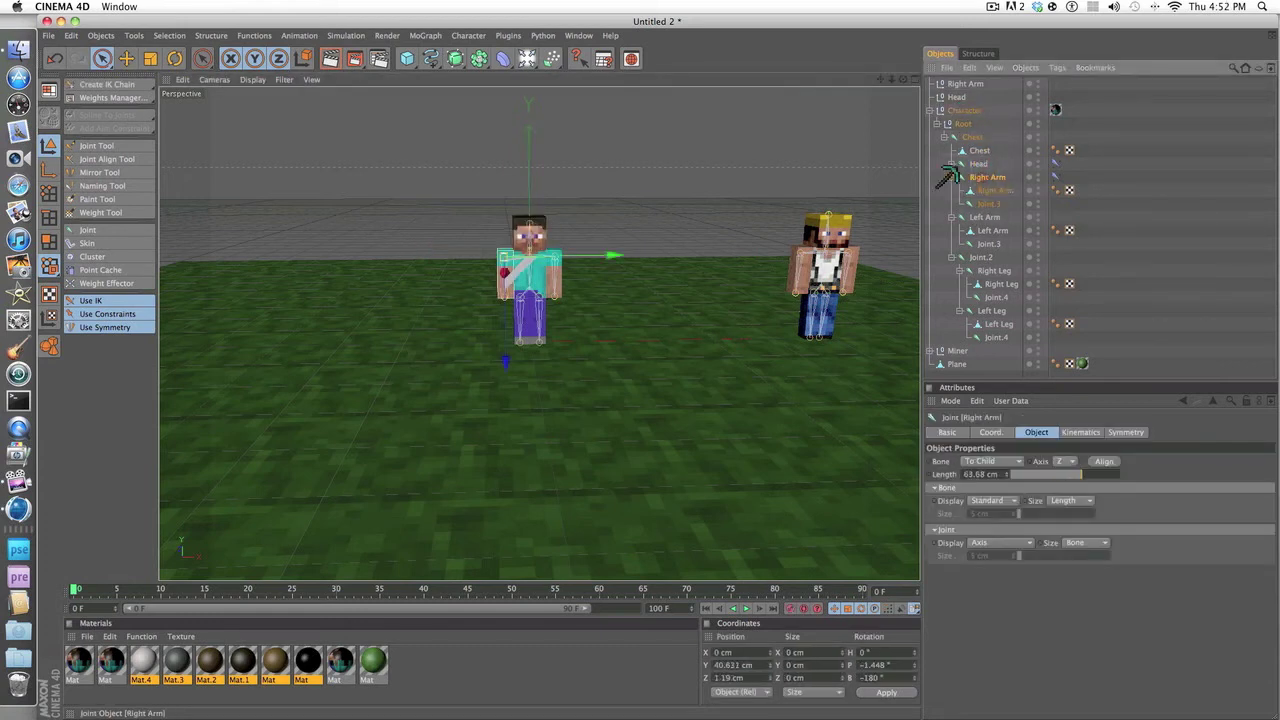
left_click(951, 177)
left_click(983, 190)
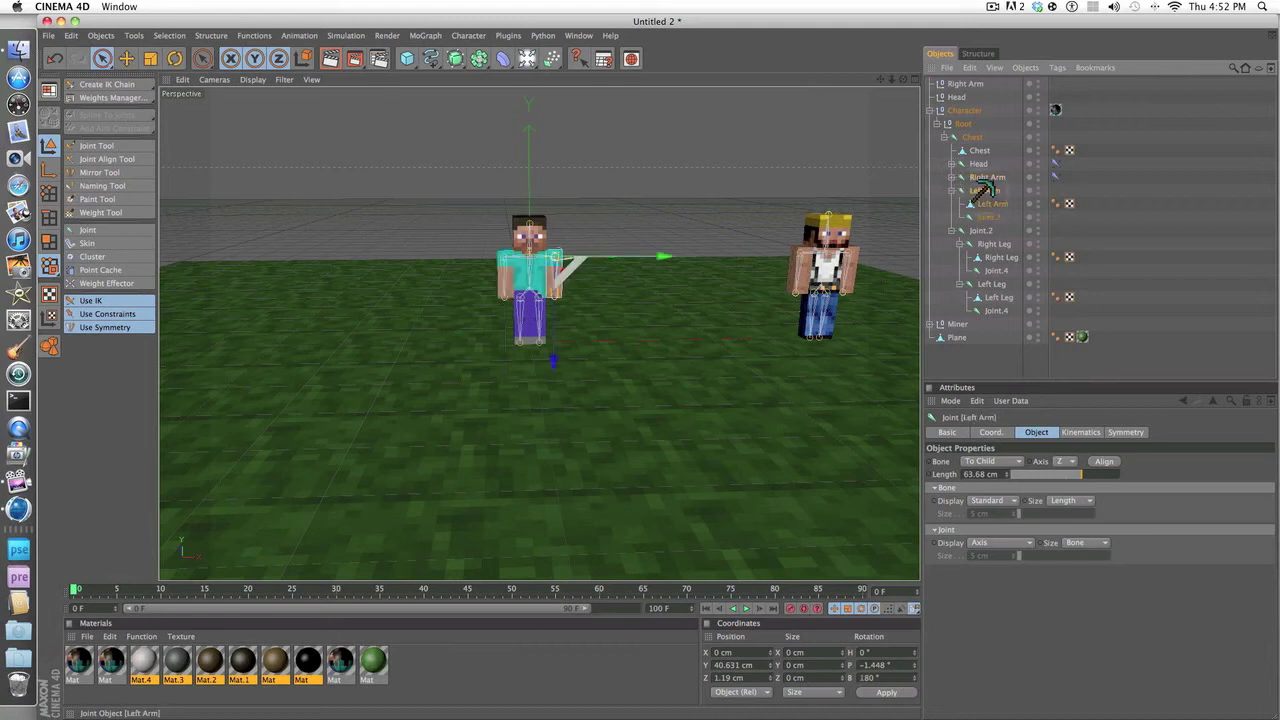
left_click(987, 216, "ctrl")
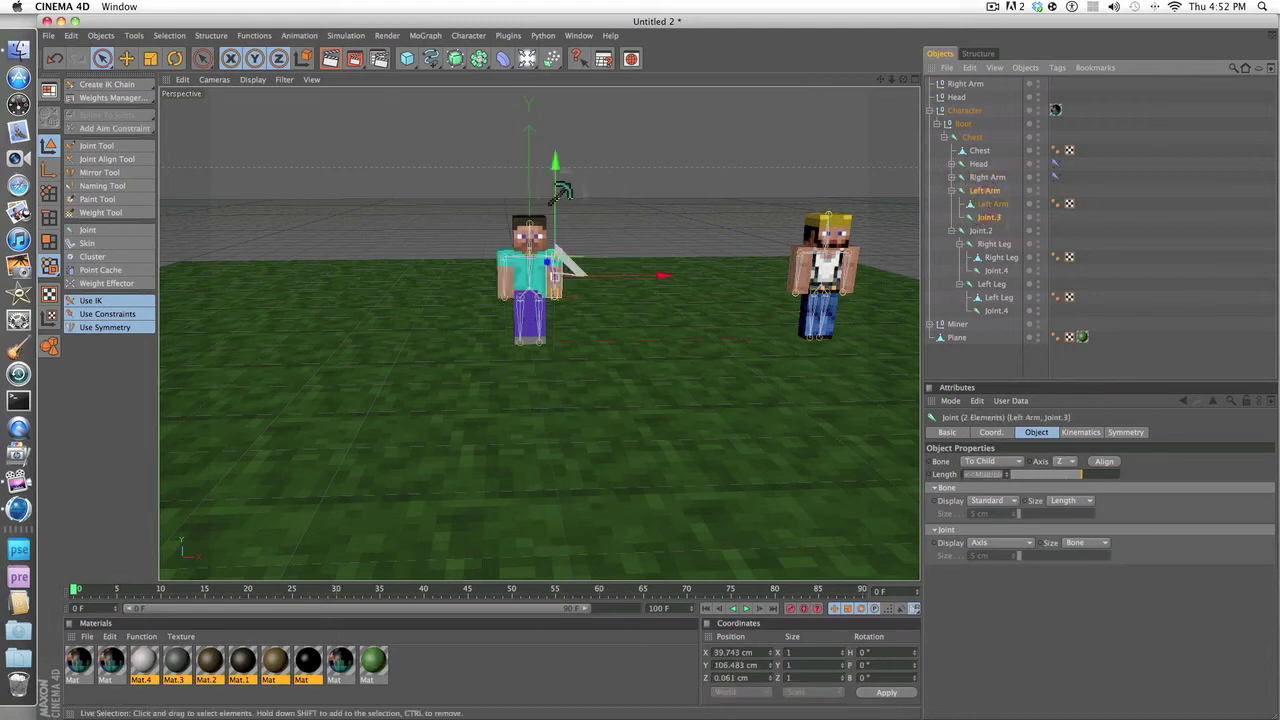
left_click(108, 84)
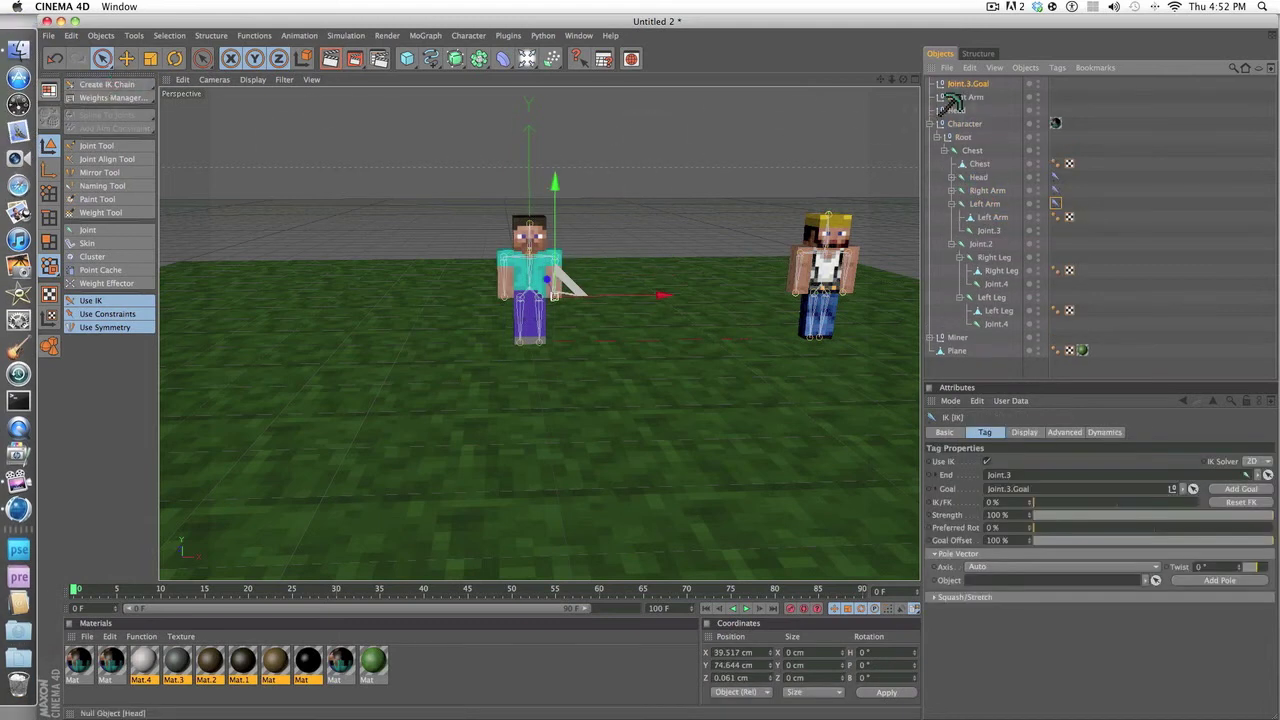
- Rename the left arm's IK goal null to Left Arm
right_click(973, 84)
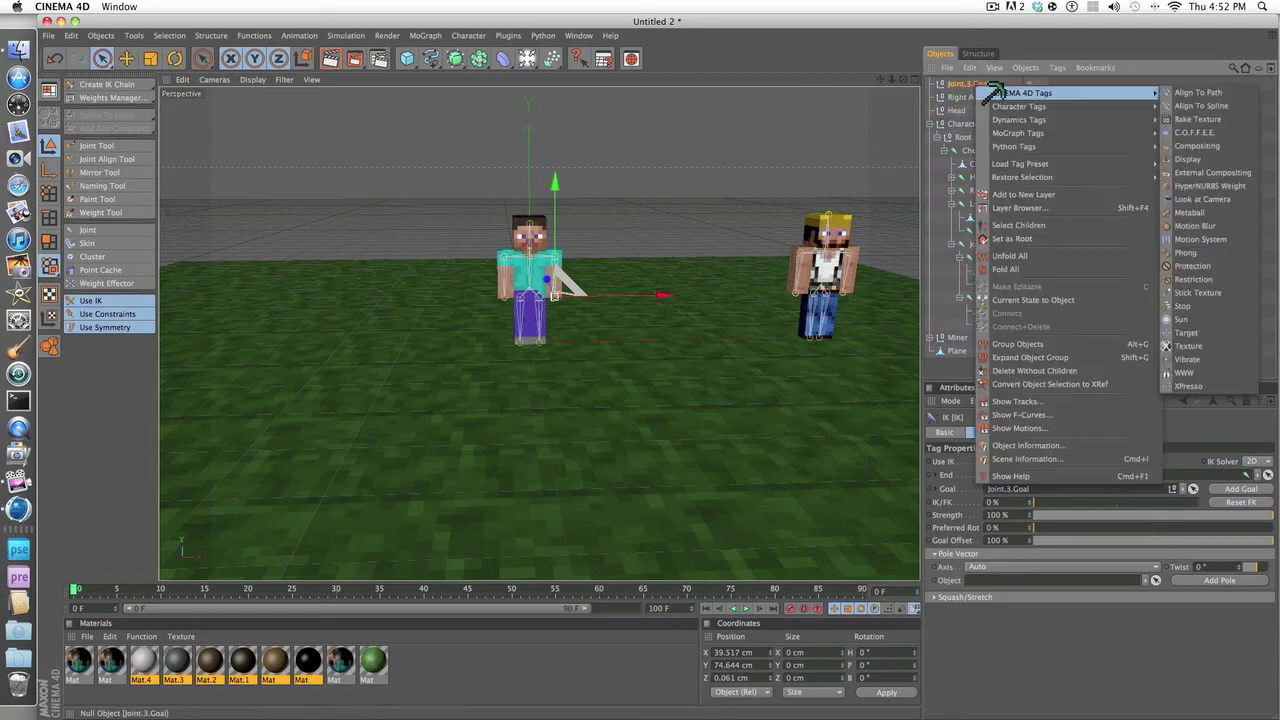
left_click(970, 83)
right_click(968, 82)
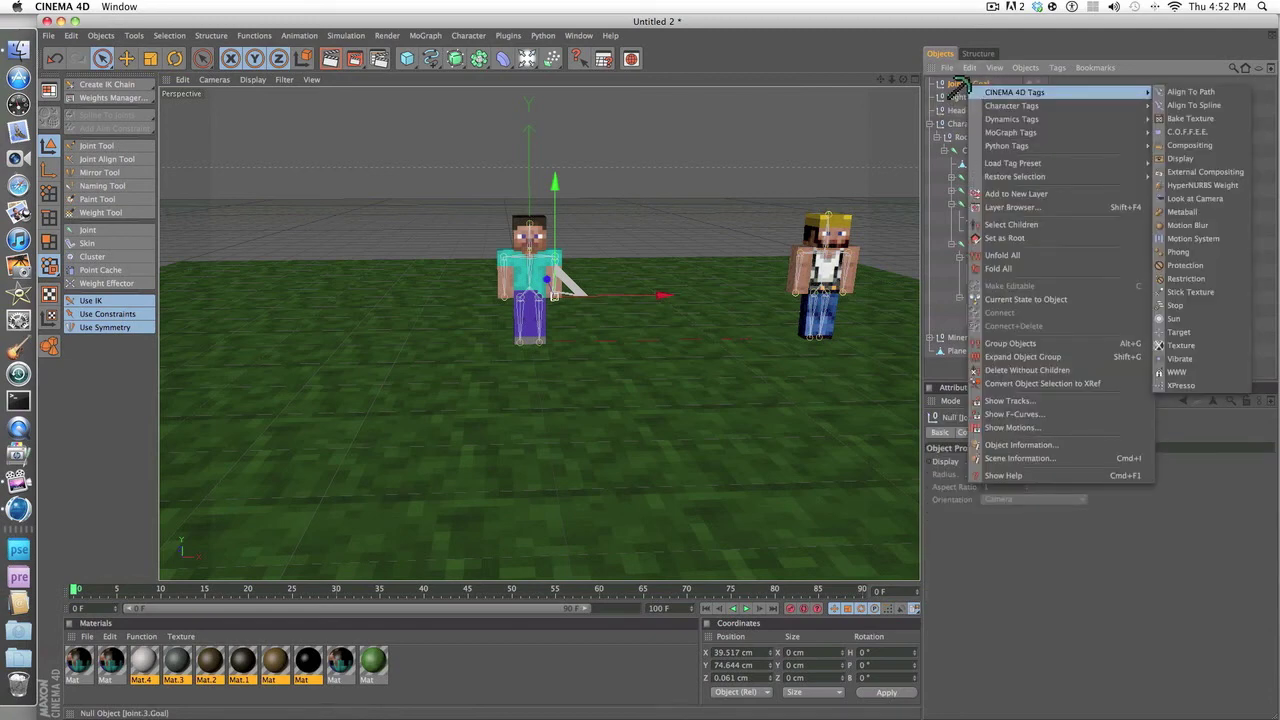
left_click(962, 84)
double_click(962, 84)
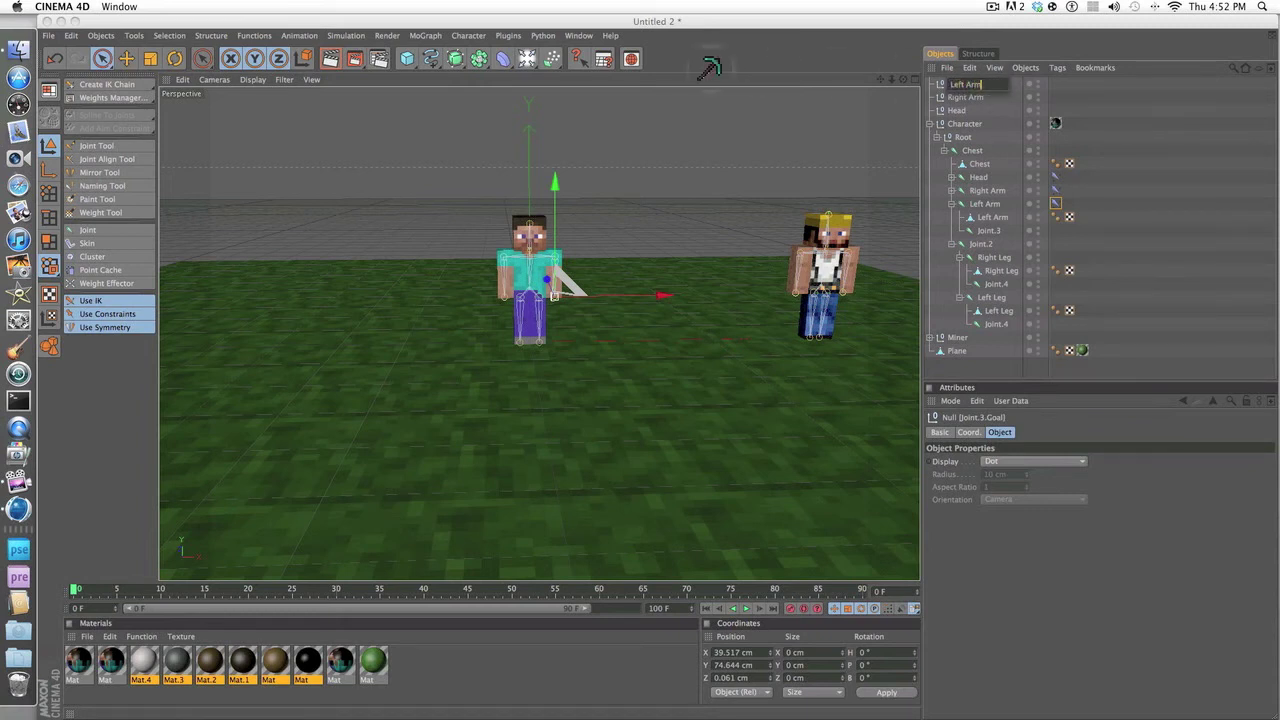
key("Return")
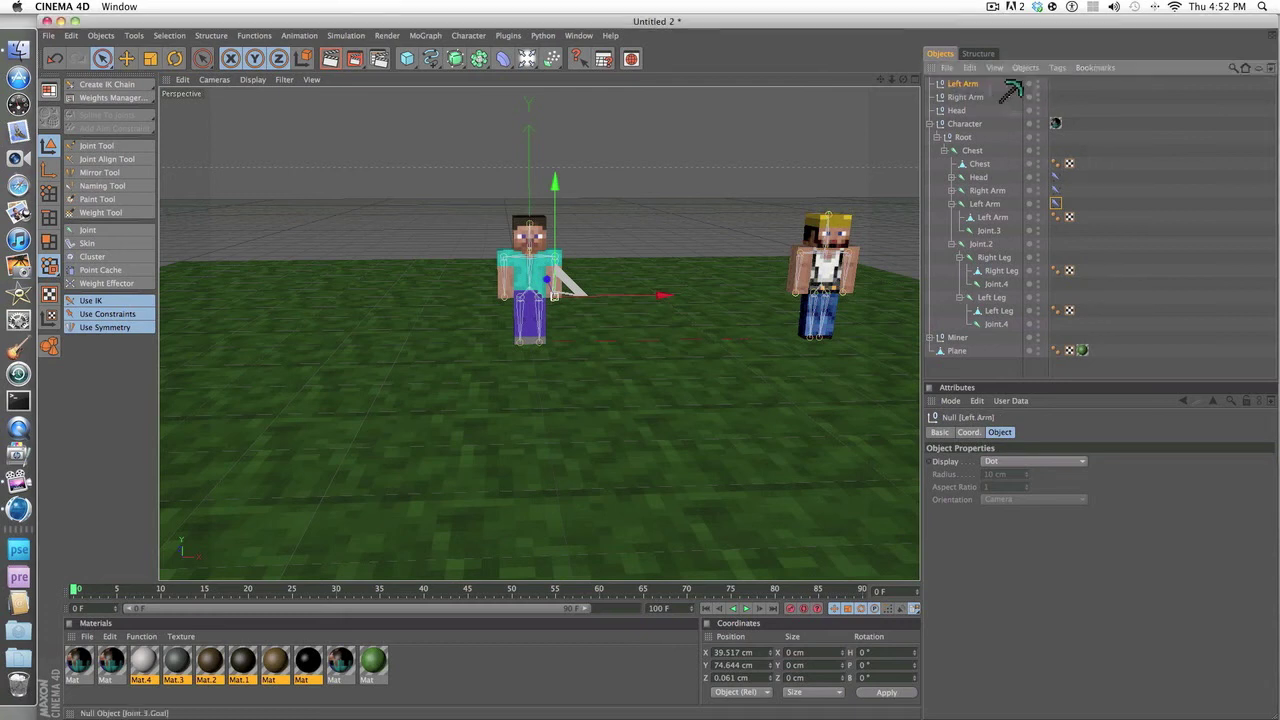
- Check the Right Arm, Head and Left Arm goals, and the Head and Right Arm joints, by selecting each one in turn
left_click(965, 97)
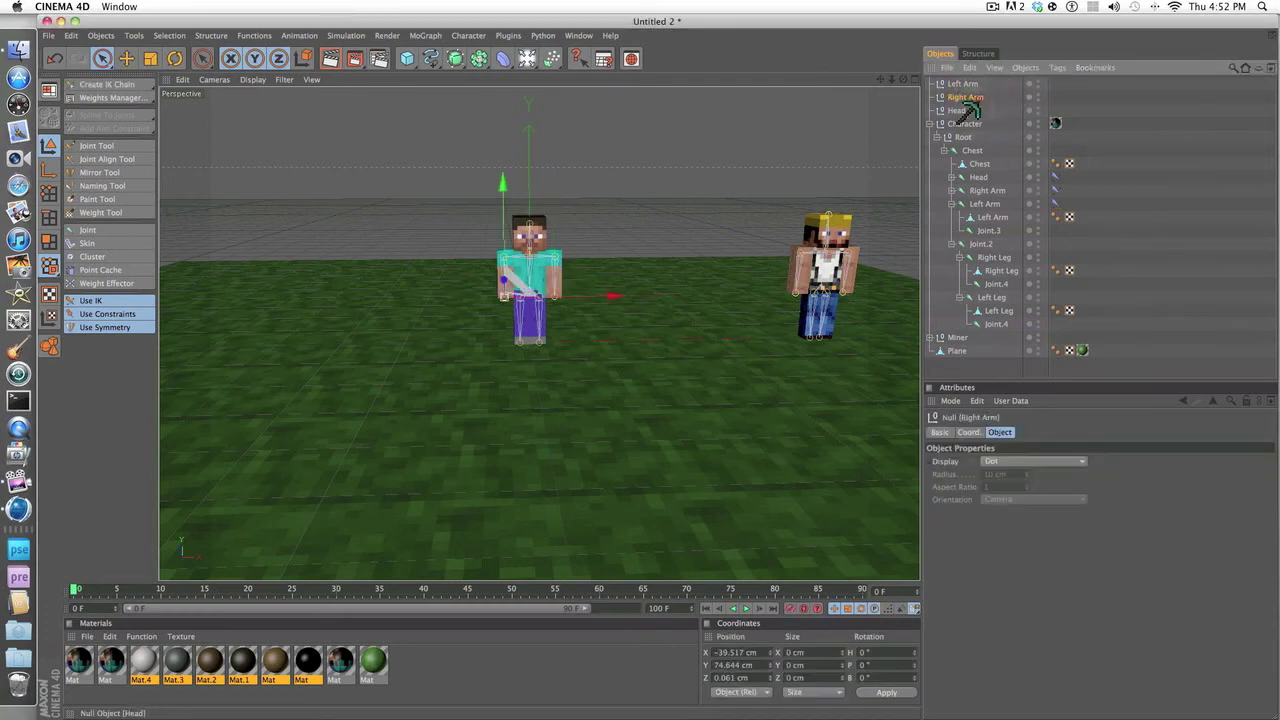
left_click(963, 110)
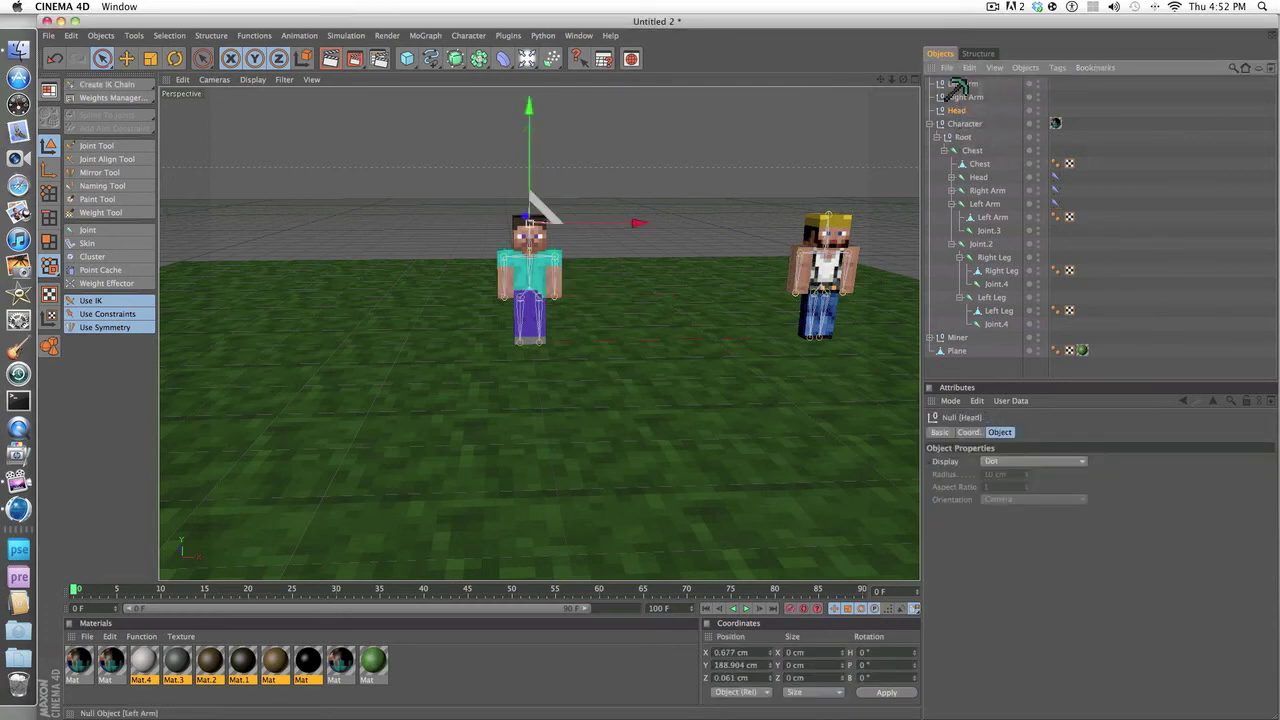
left_click(955, 84)
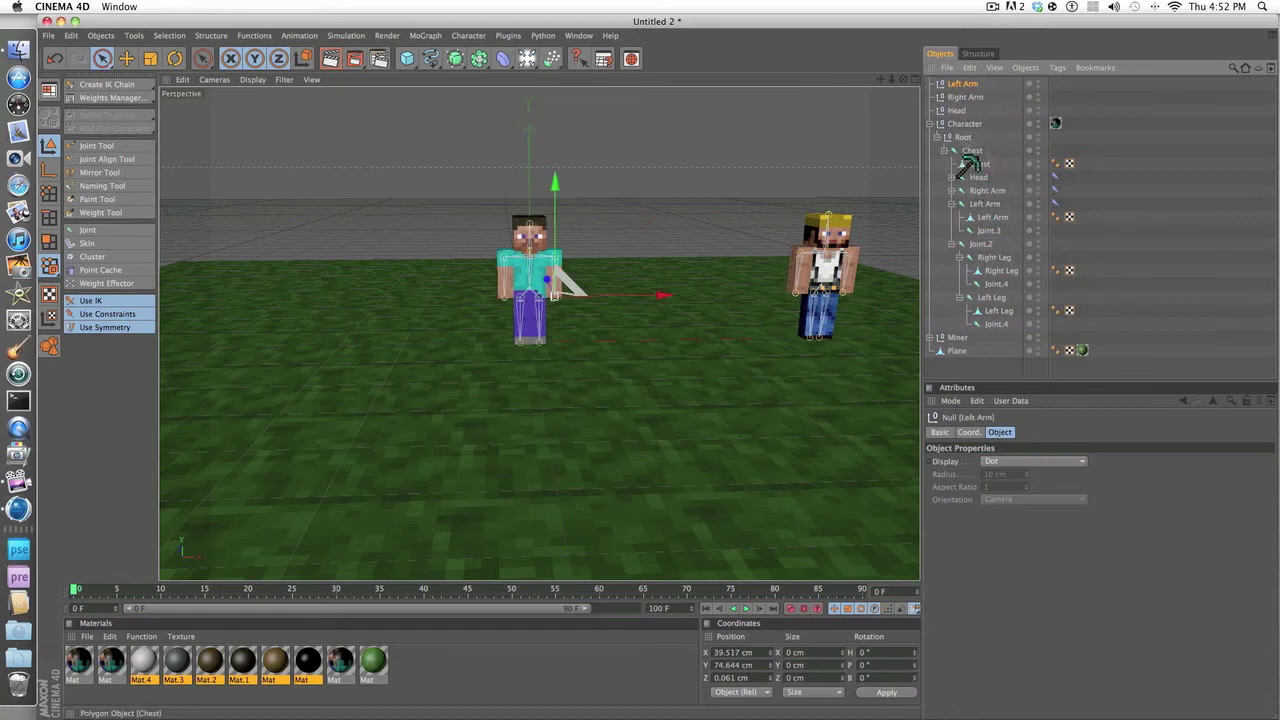
left_click(978, 177)
left_click(986, 190)
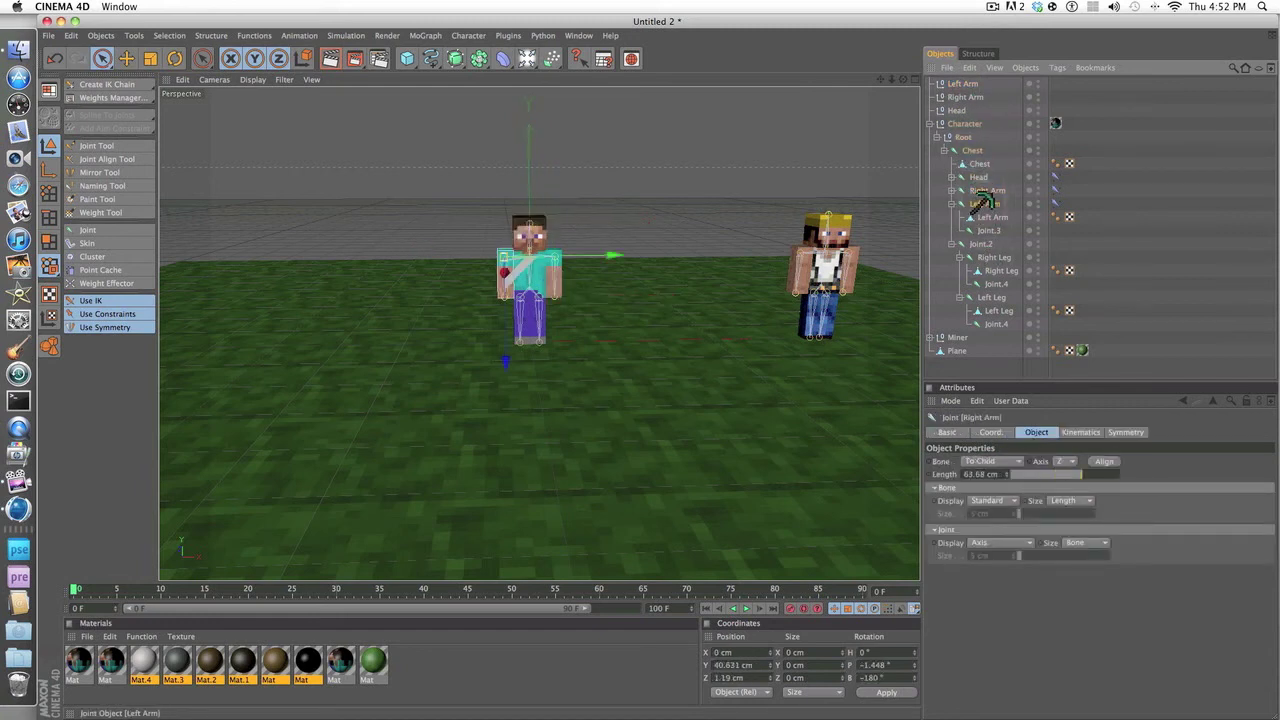
- Collapse the Left Arm joint's hierarchy and create an IK chain from the Right Leg joint to its end joint Joint.4, leaving the mesh unselected
left_click(983, 203)
left_click(951, 204)
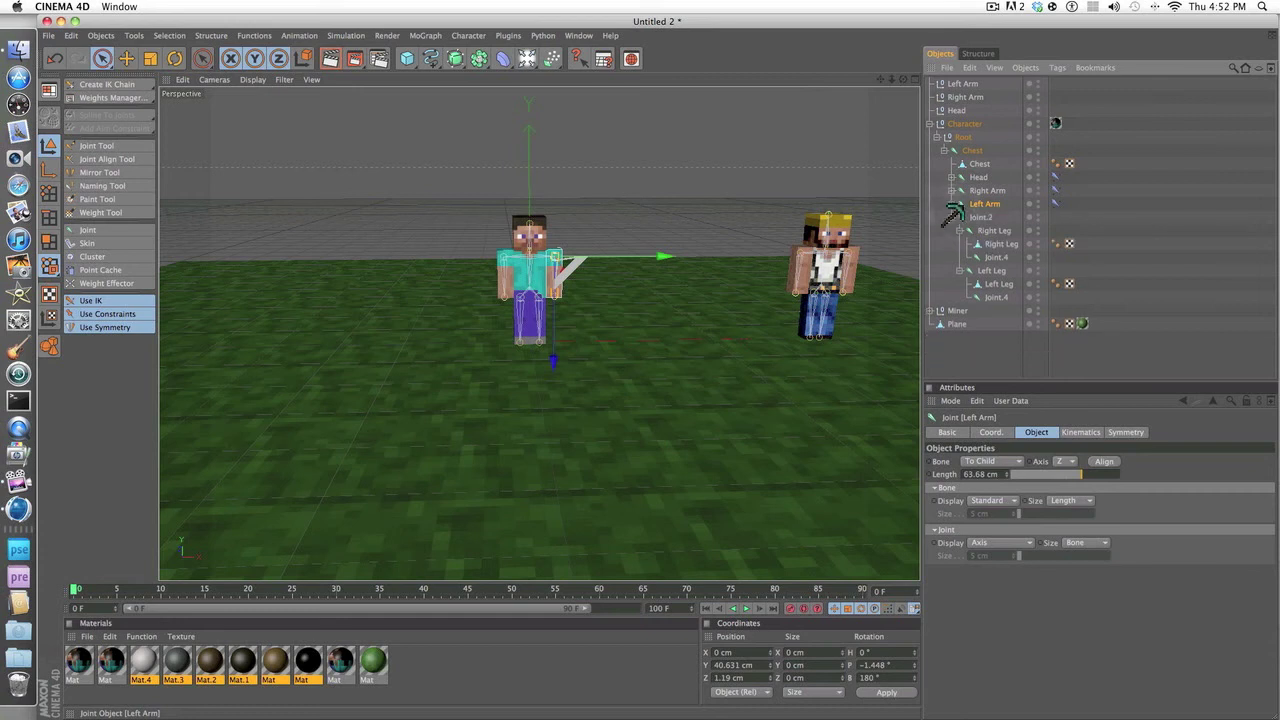
left_click(979, 217)
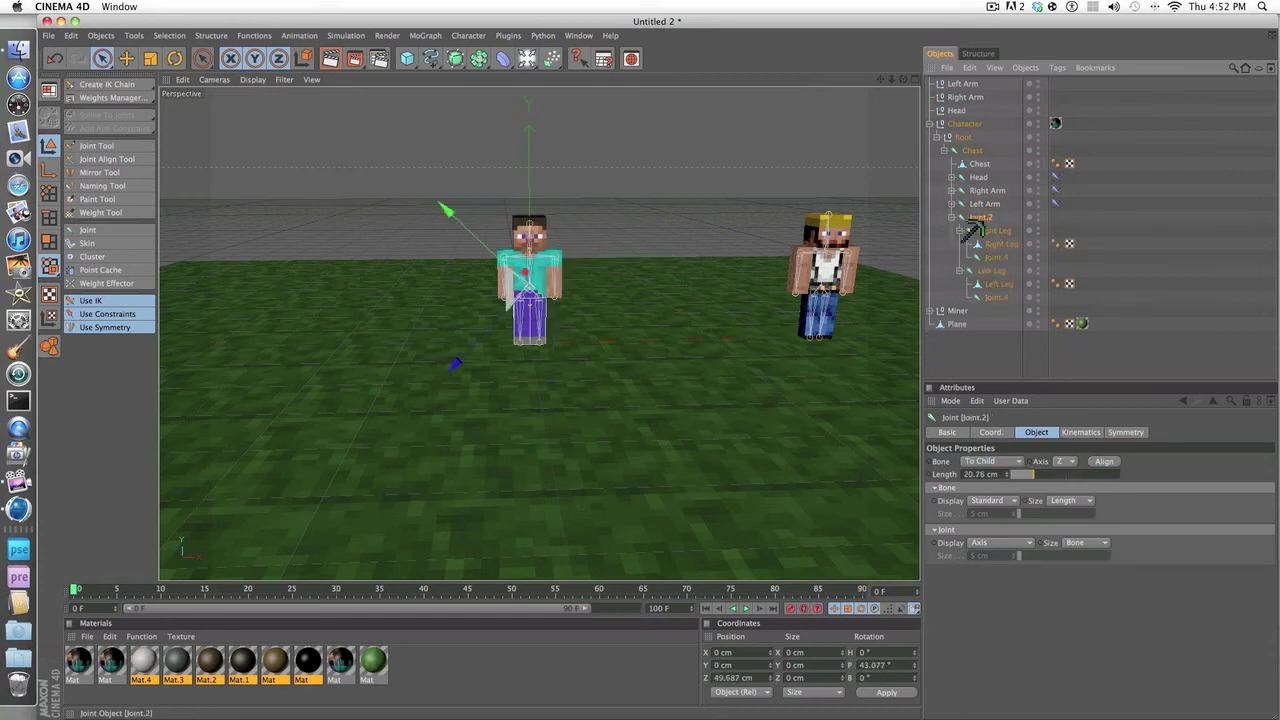
left_click(988, 231)
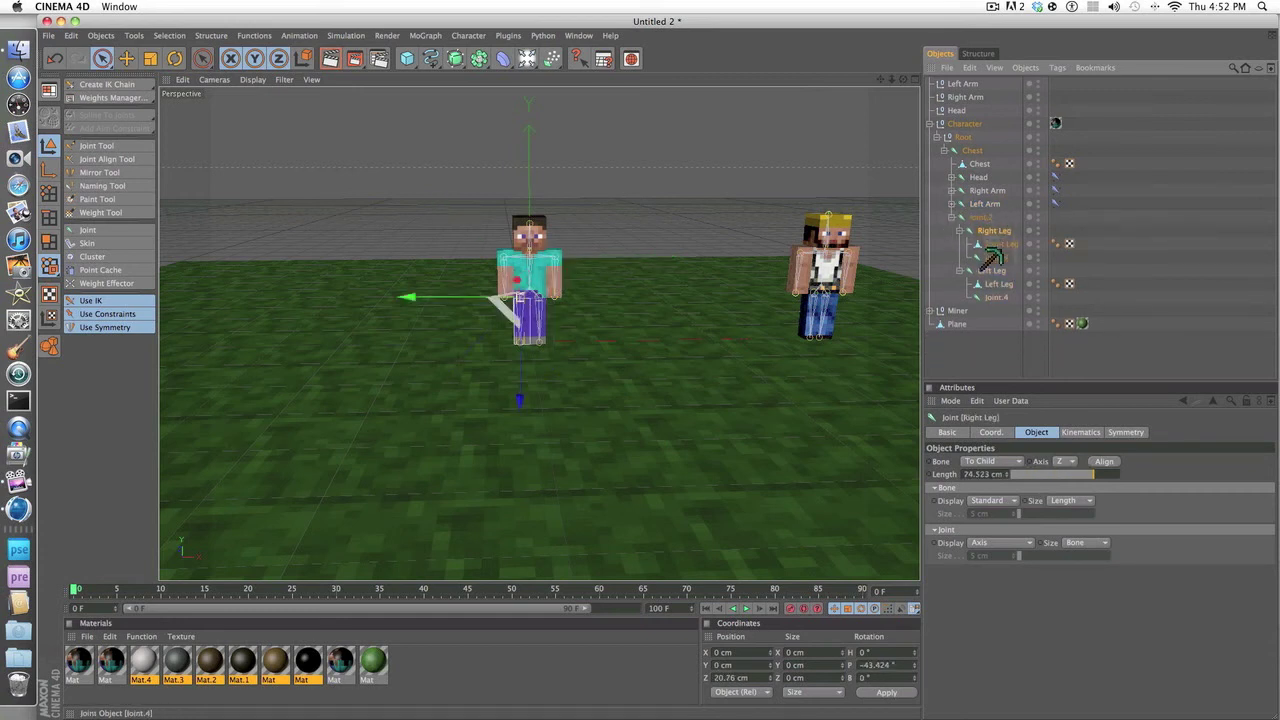
left_click(995, 257, "ctrl")
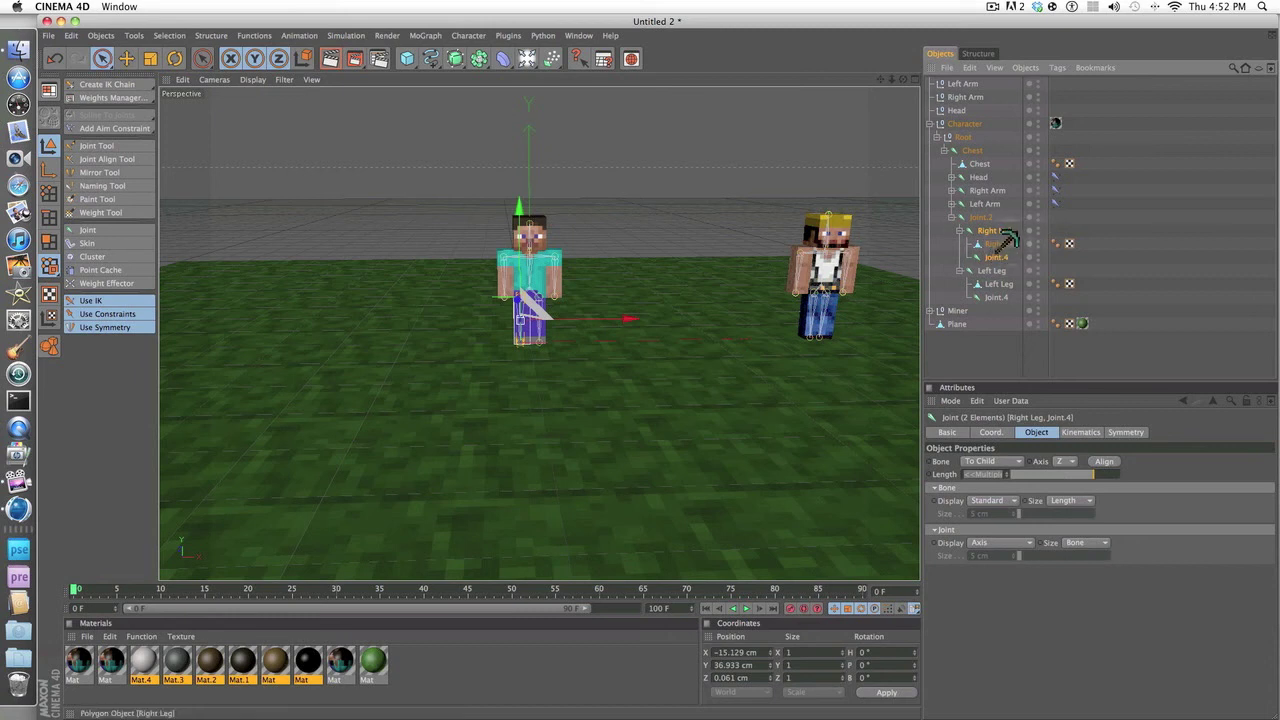
left_click(107, 84)
- Rename the right leg's IK goal null to Right Leg
left_click(970, 84)
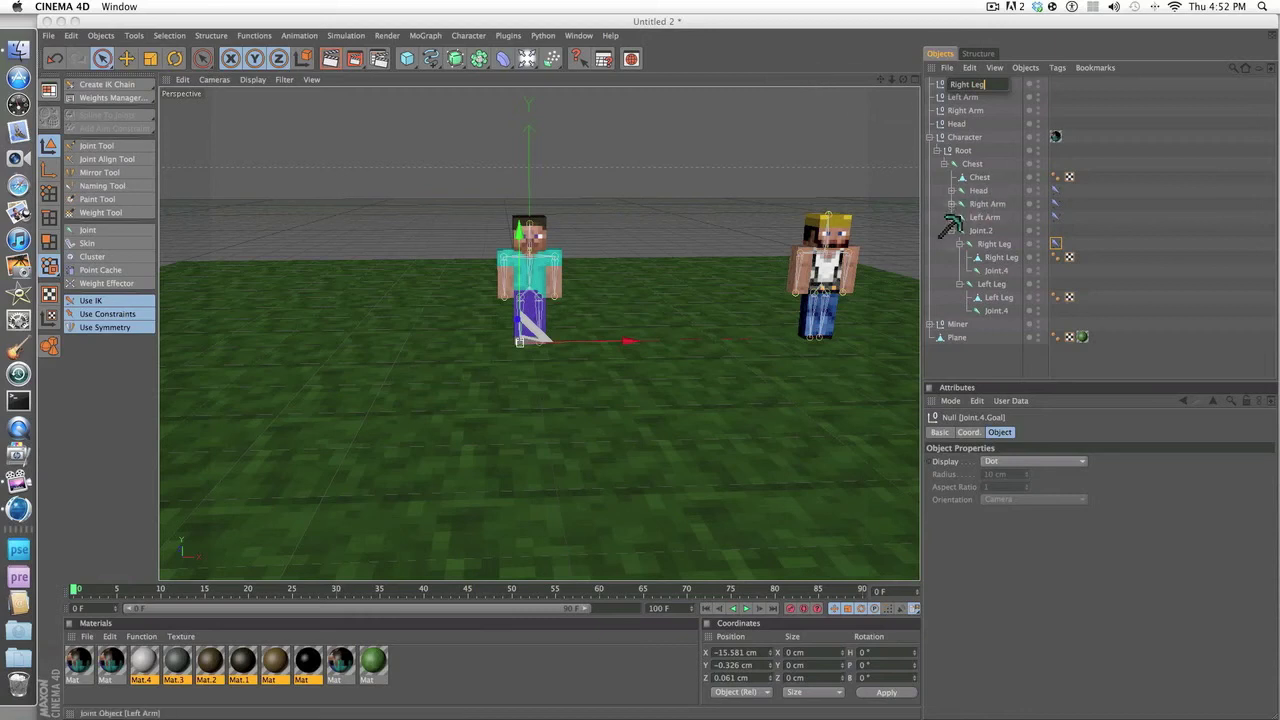
left_click(994, 244)
left_click(1000, 257)
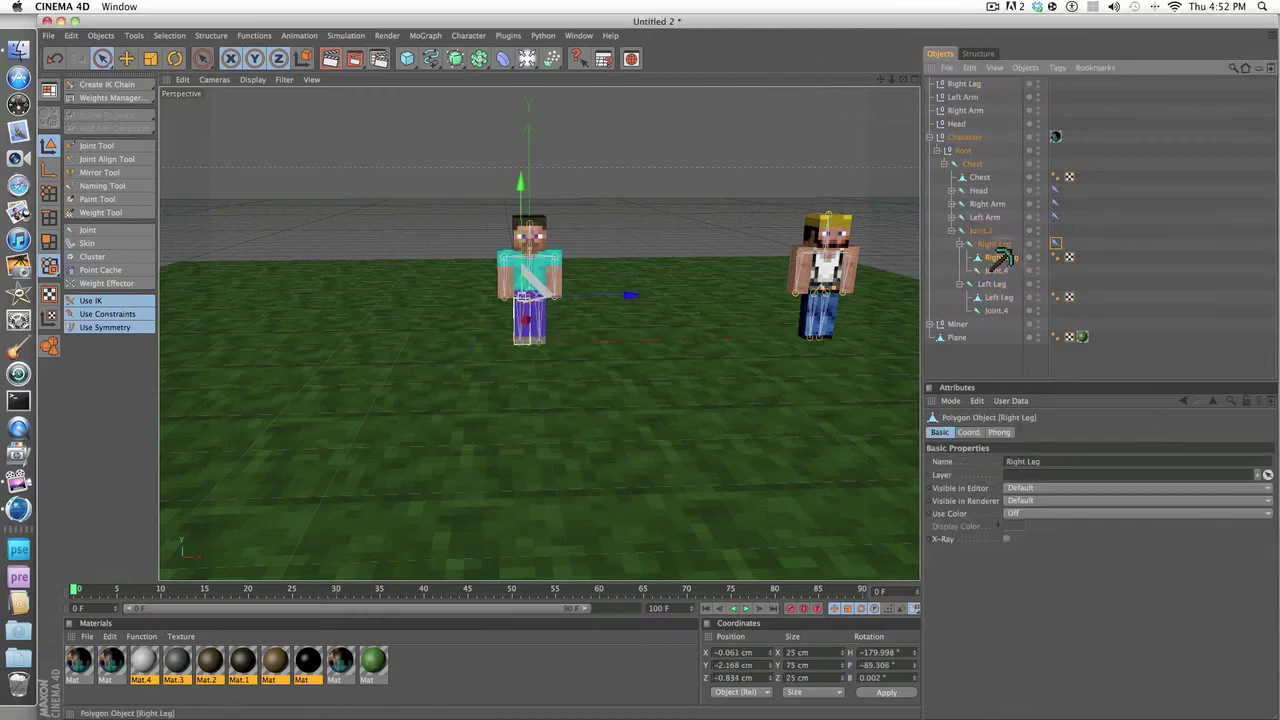
- Create an IK chain from the Left Leg joint to its end joint Joint.4, removing the Left Leg mesh from the selection
left_click(991, 285)
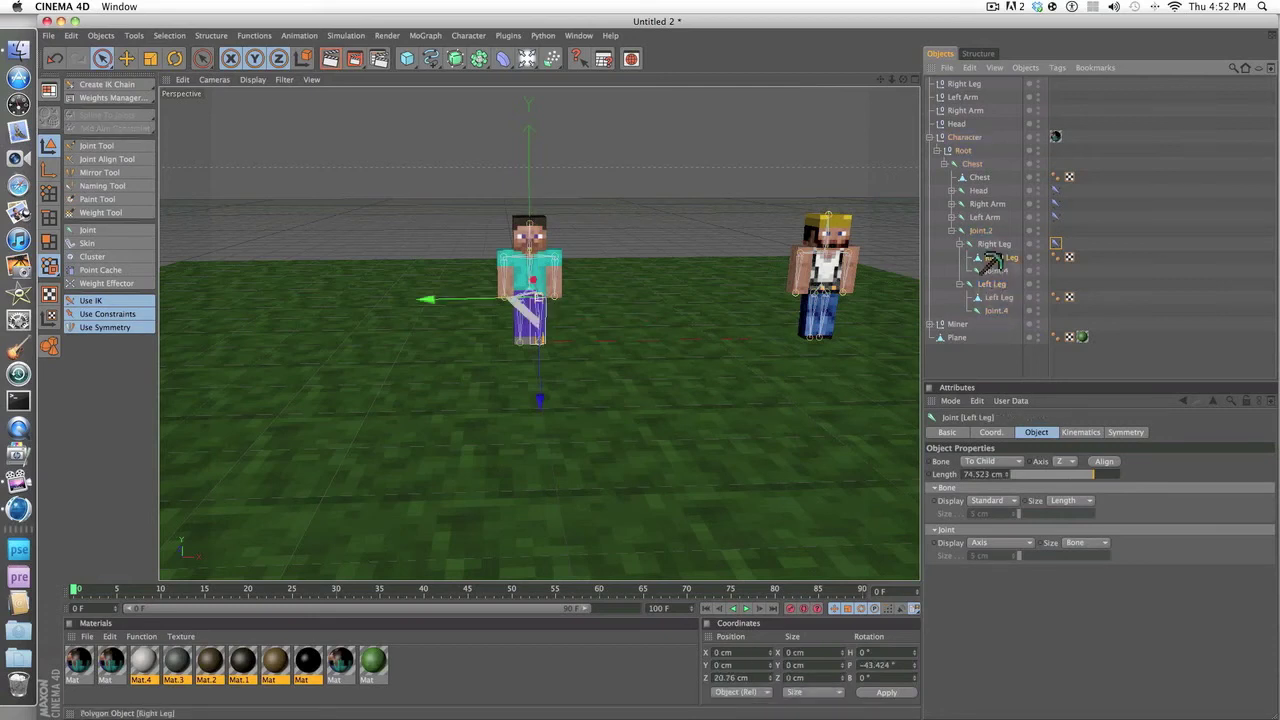
left_click(995, 310, "shift")
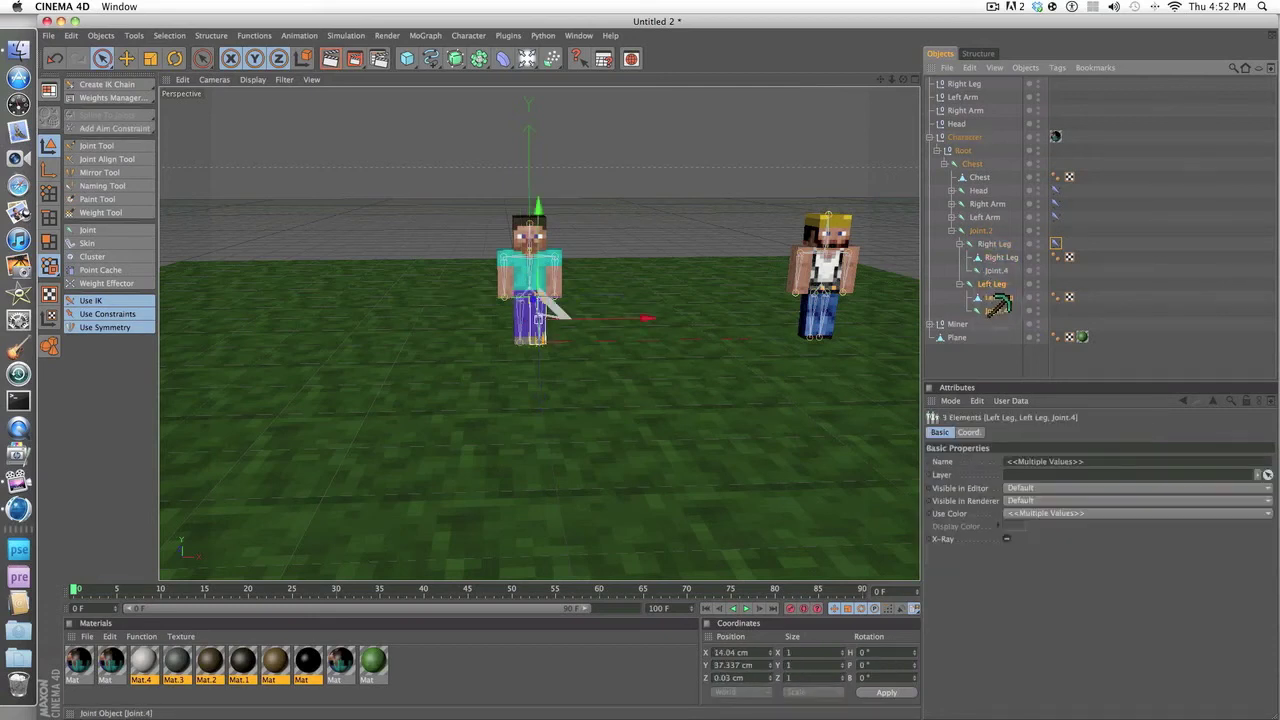
left_click(995, 297, "ctrl")
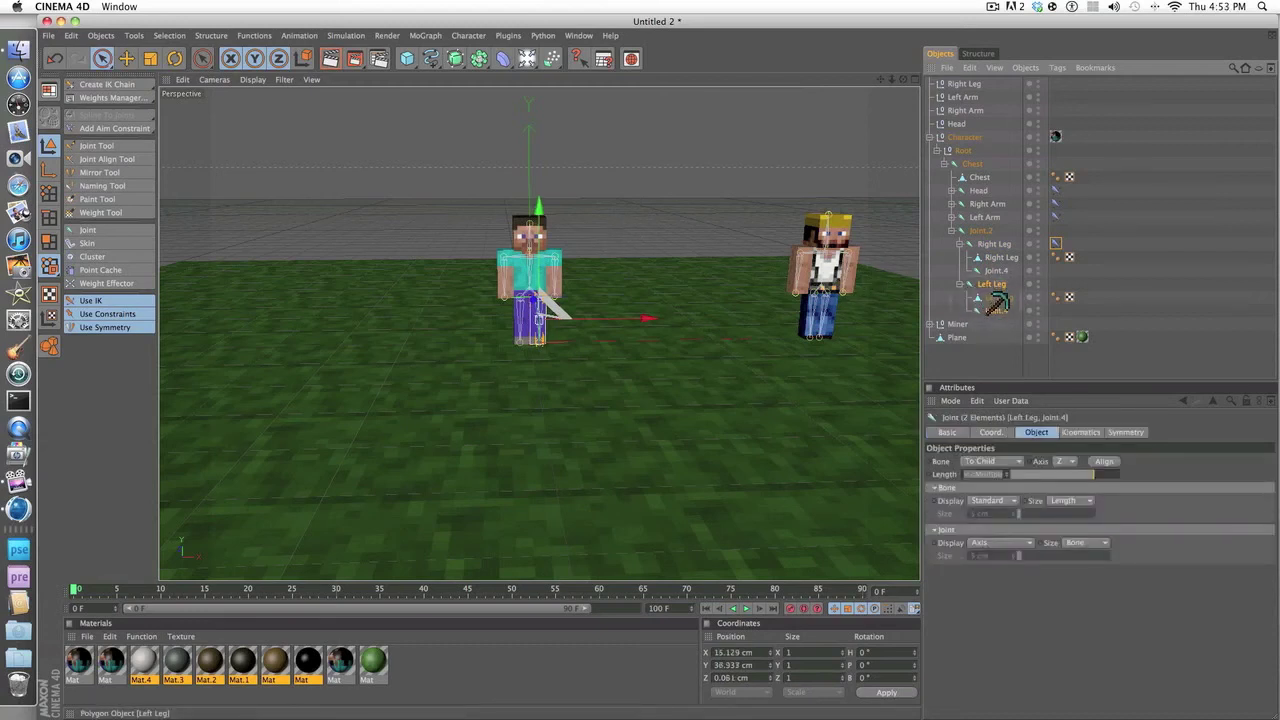
left_click(990, 284)
left_click(995, 310, "ctrl")
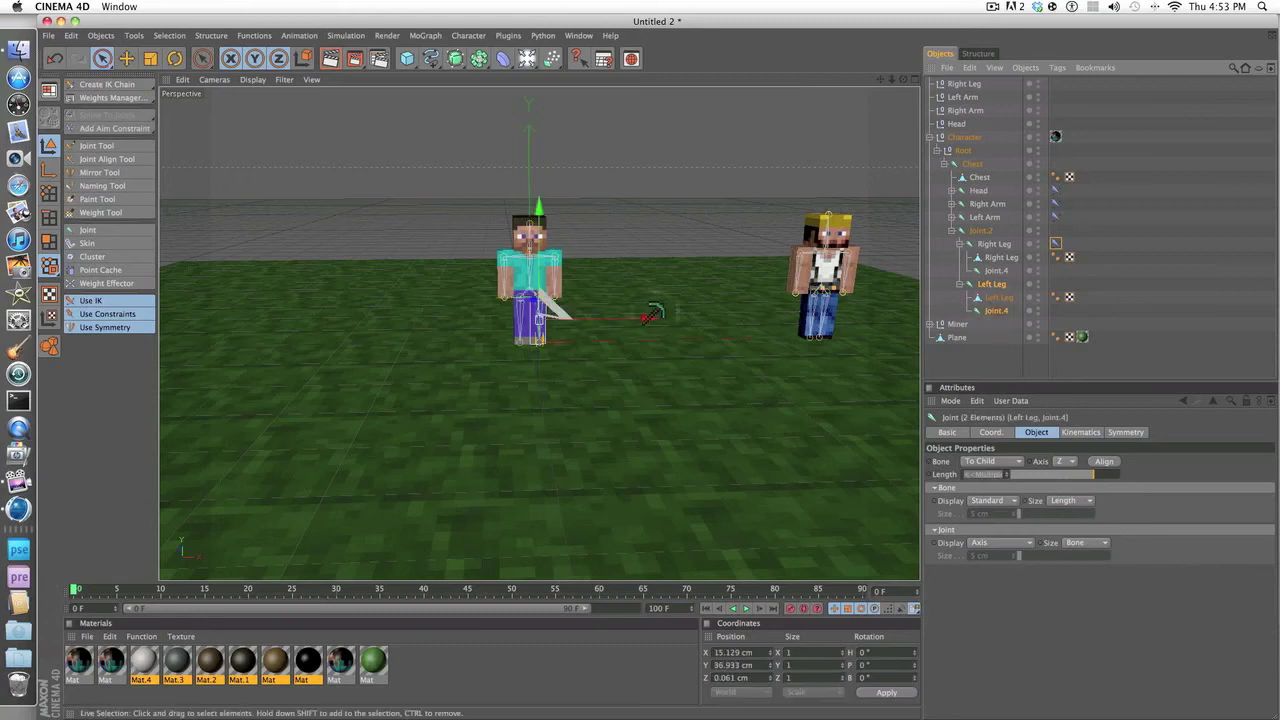
left_click(100, 85)
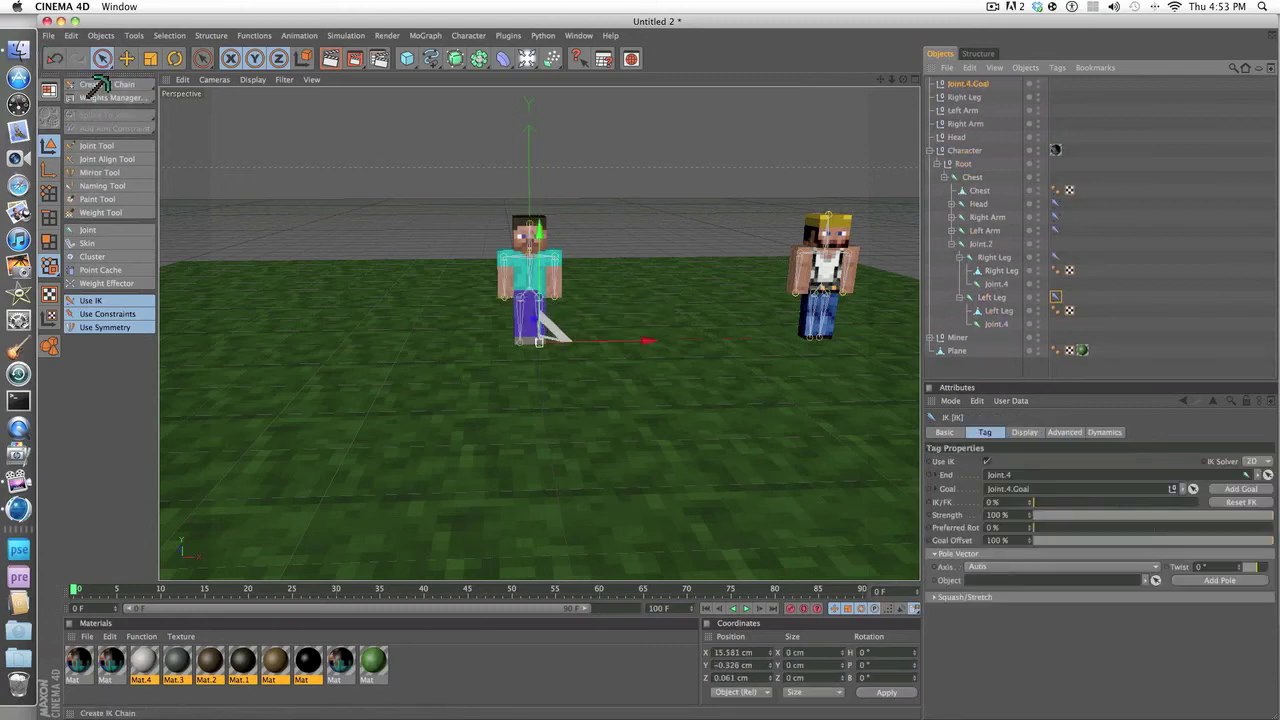
- Collapse the Left Leg and Right Leg joint hierarchies and rename the left leg's IK goal null to Left Leg
left_click(957, 297)
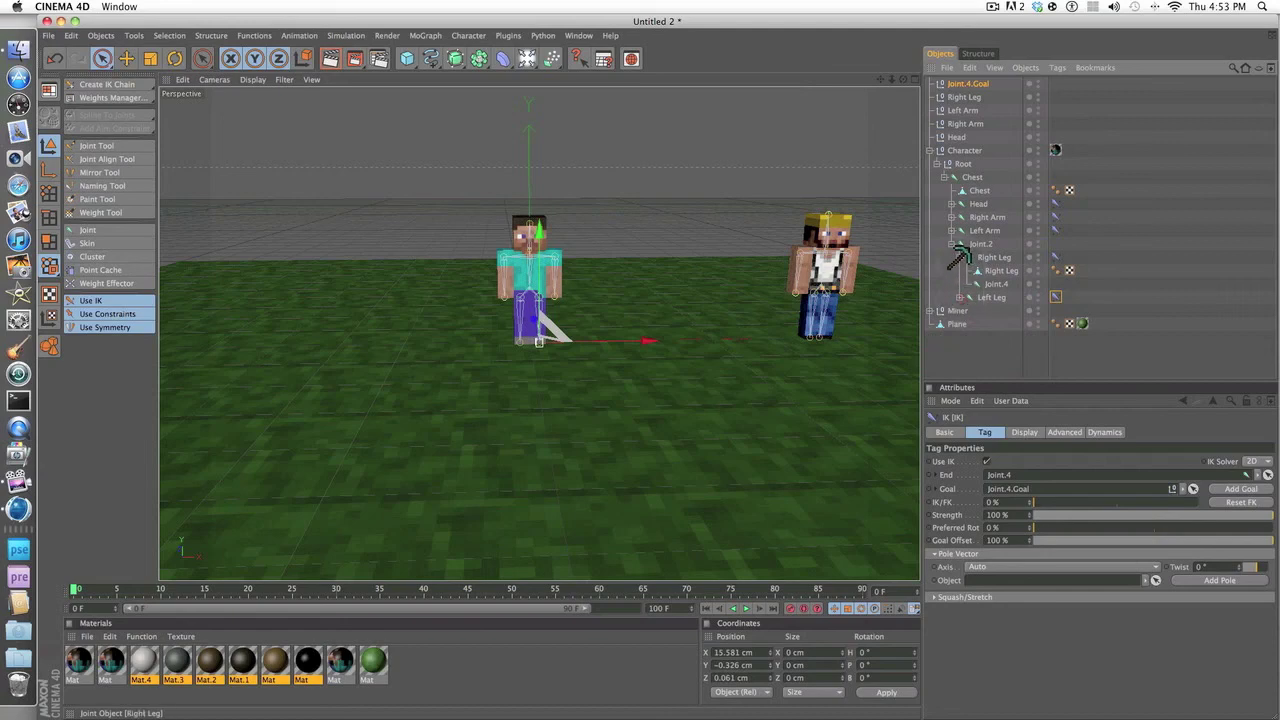
left_click(958, 257)
left_click(968, 84)
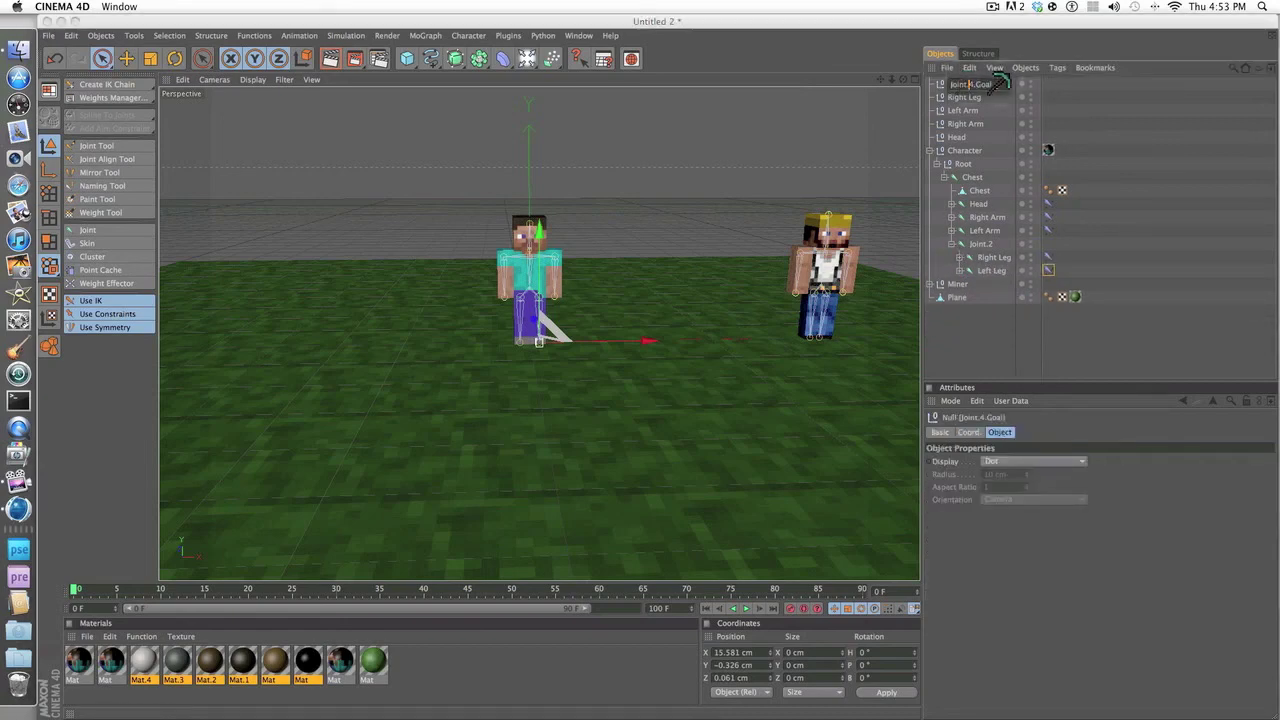
double_click(990, 84)
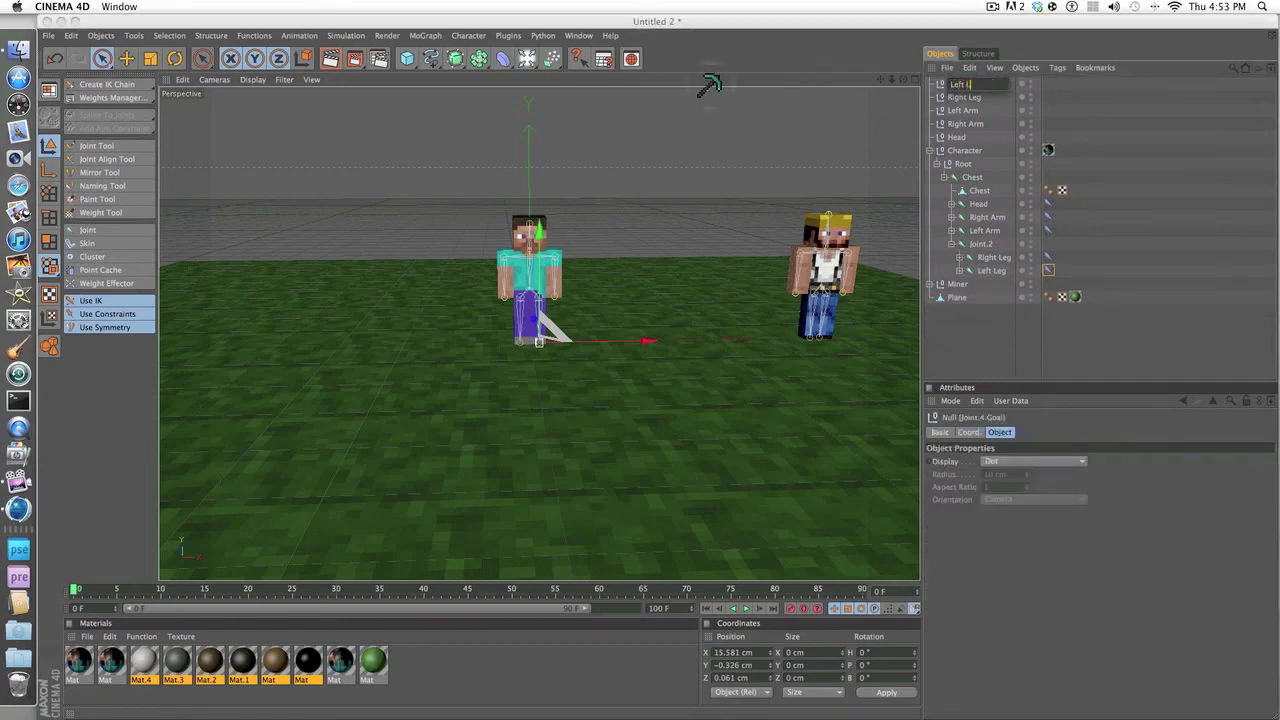
key("Return")
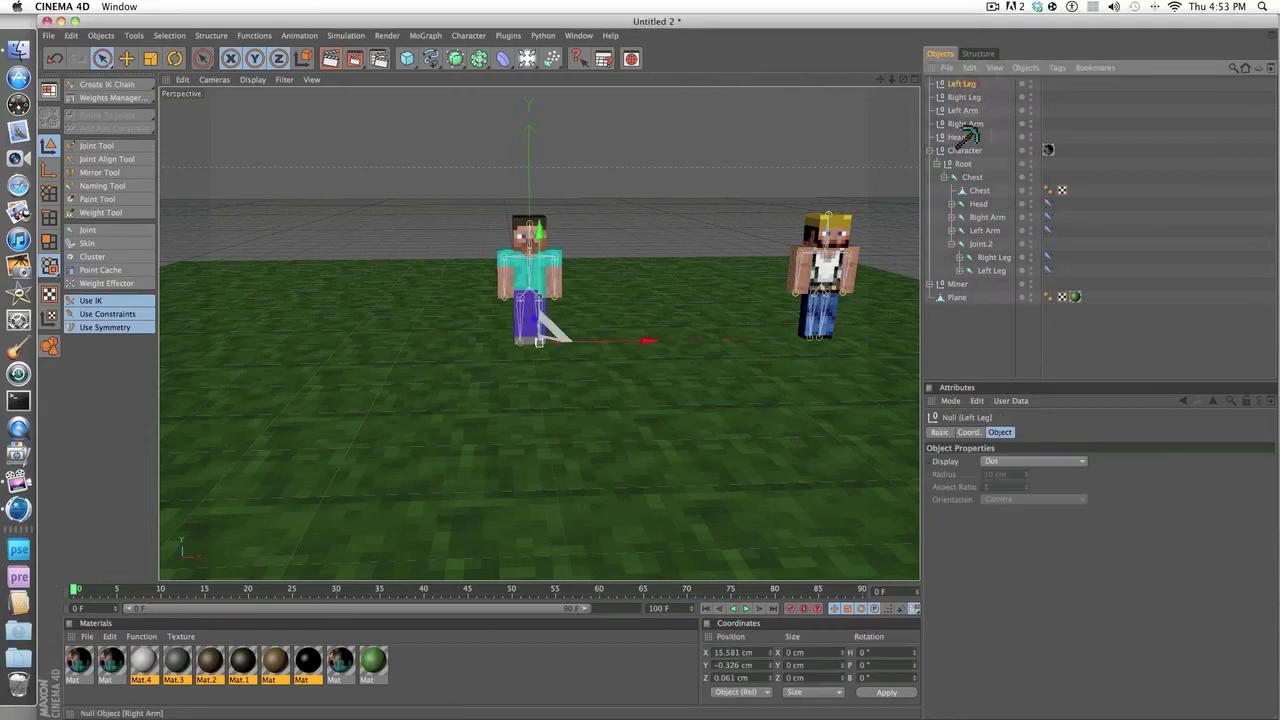
- Group the Left Leg, Right Leg, Left Arm, Right Arm and Head goals under a null and rename it Controls
left_click(962, 137)
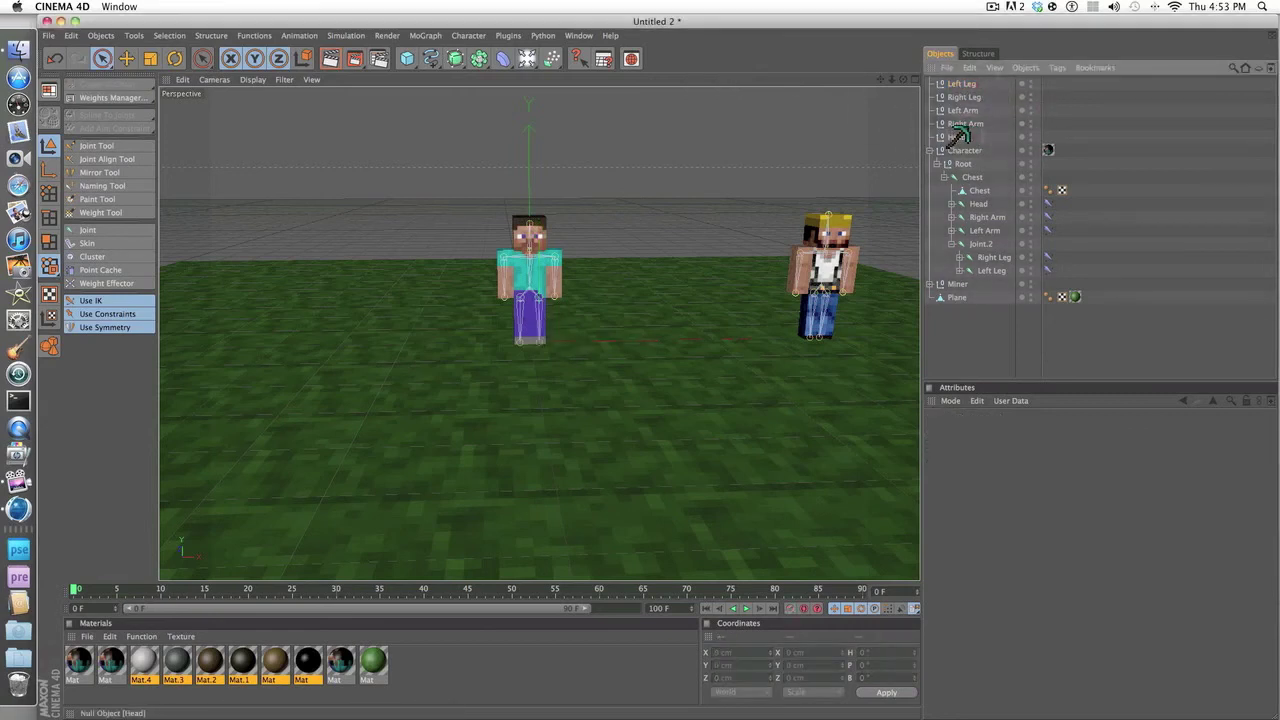
left_click(966, 84)
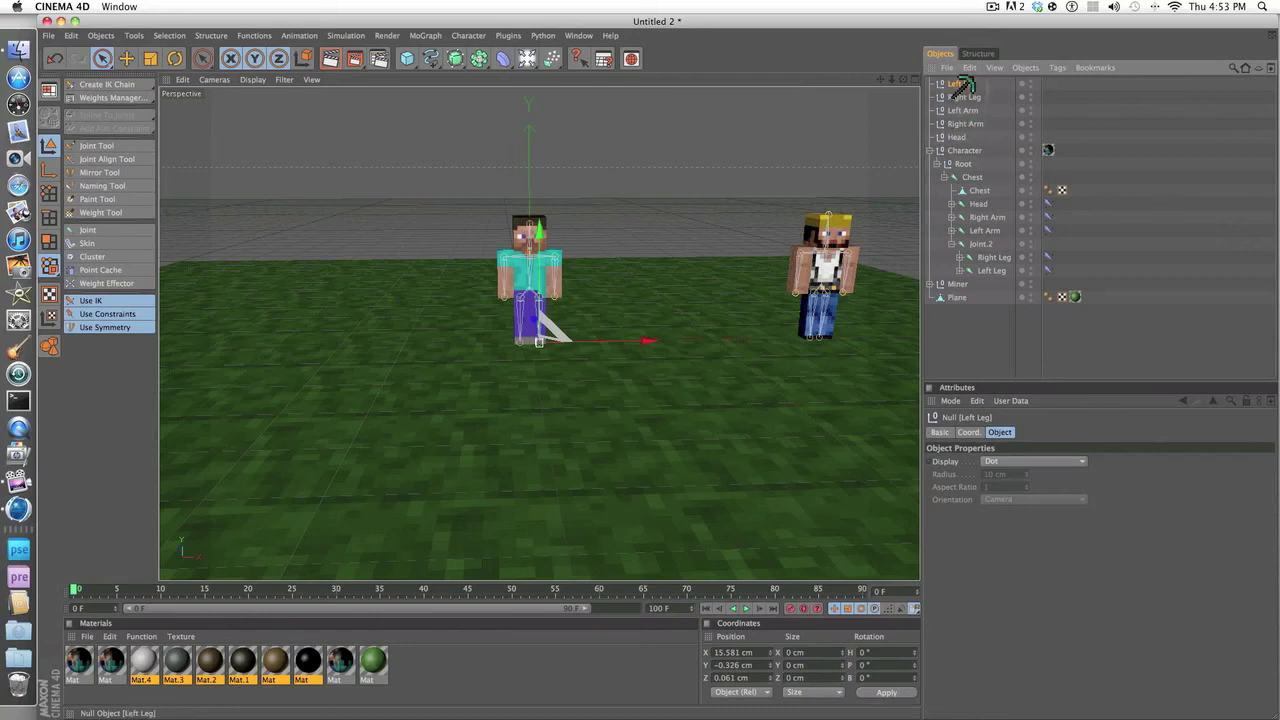
left_click(957, 137, "shift")
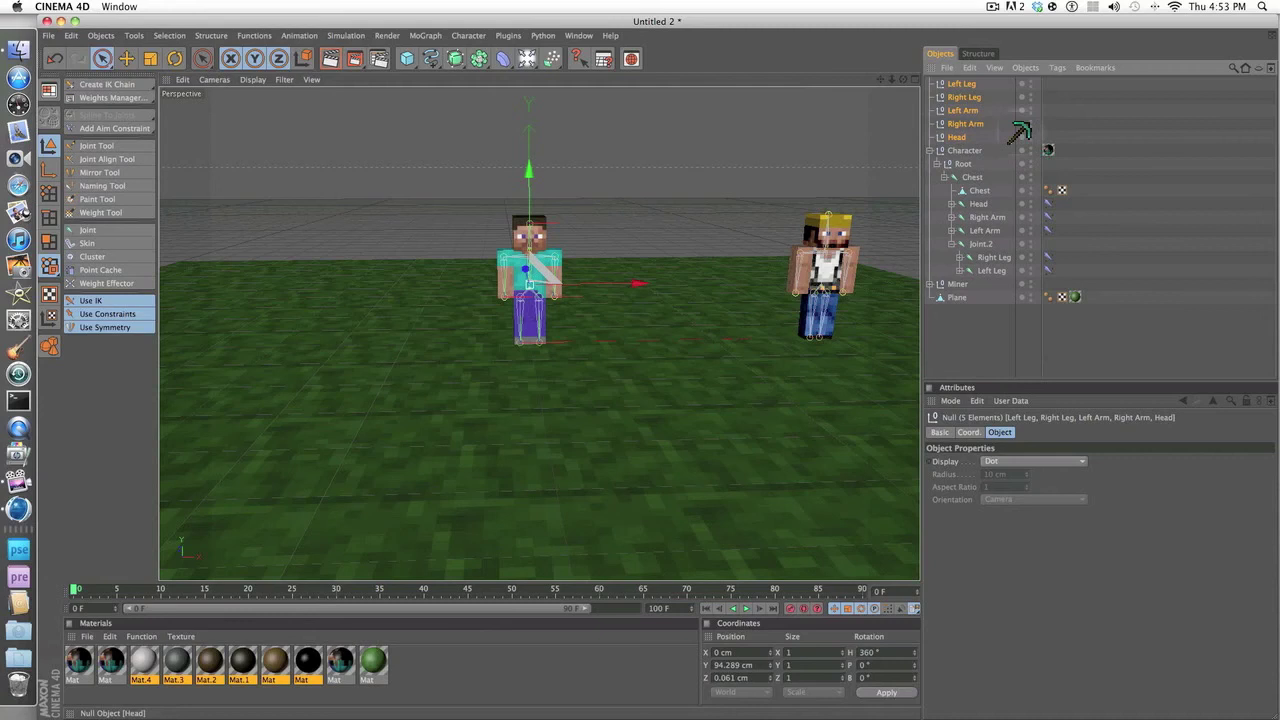
key("alt+g")
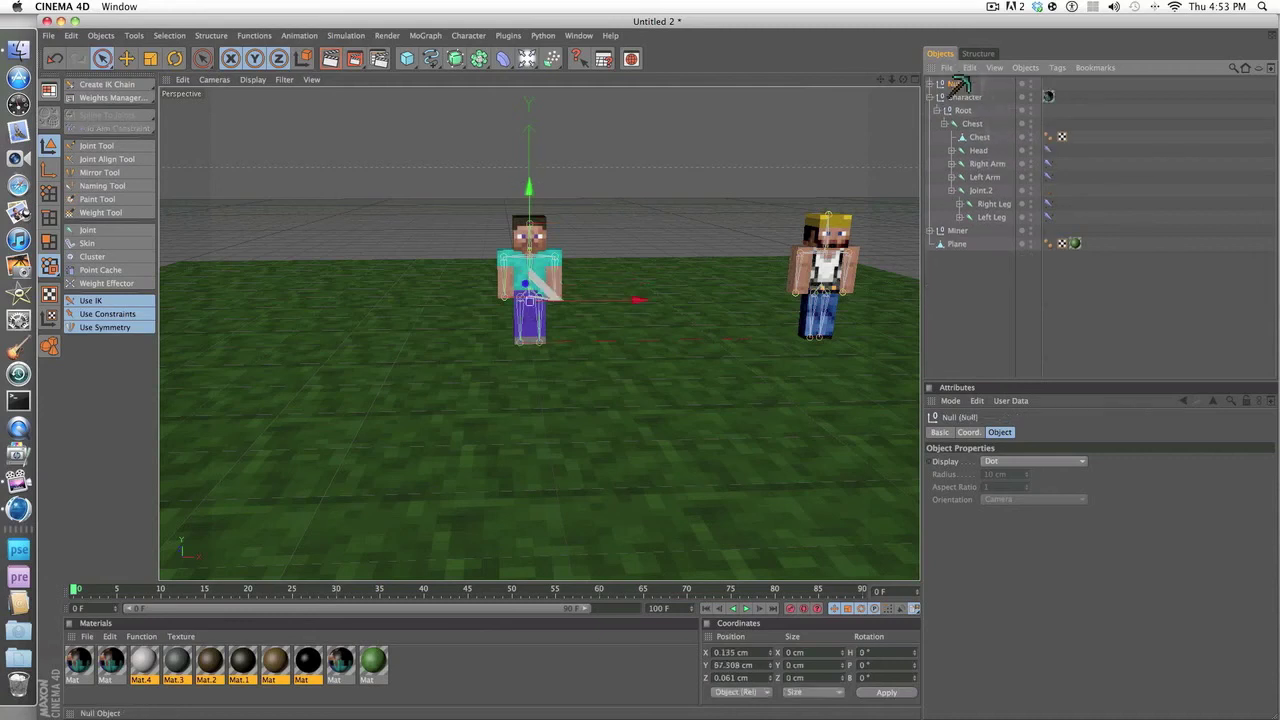
double_click(958, 84)
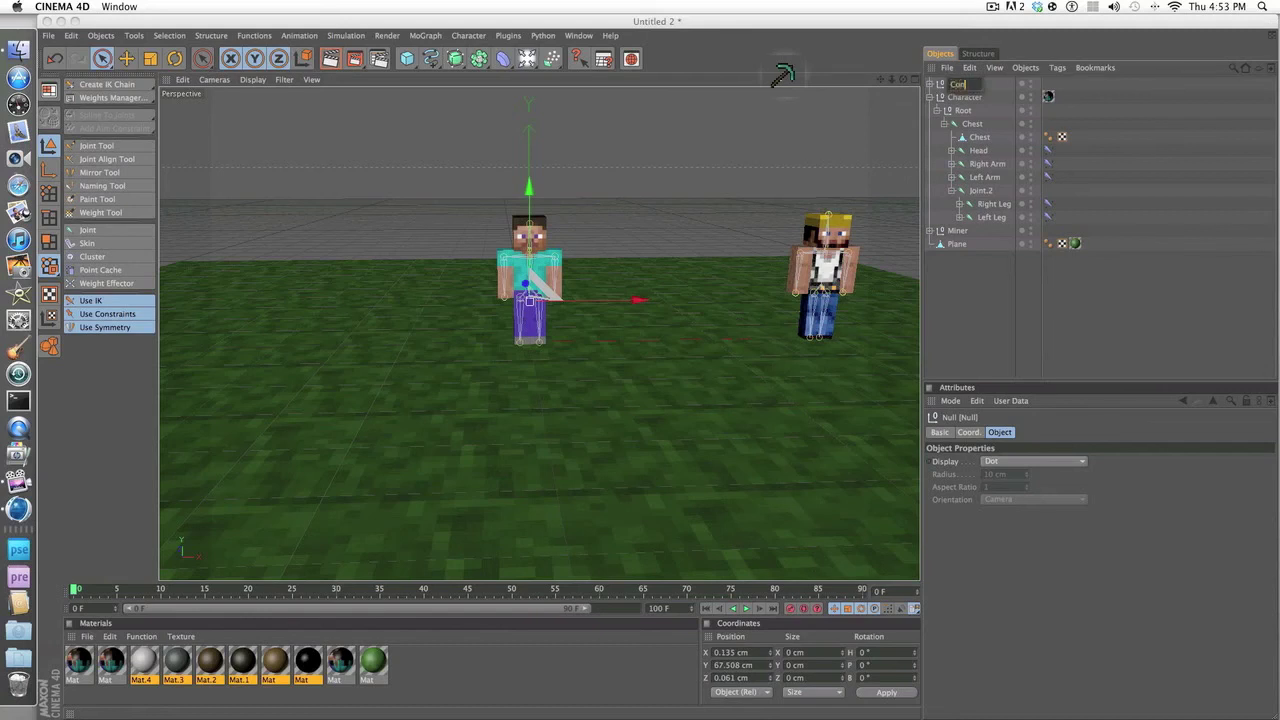
left_click(985, 84)
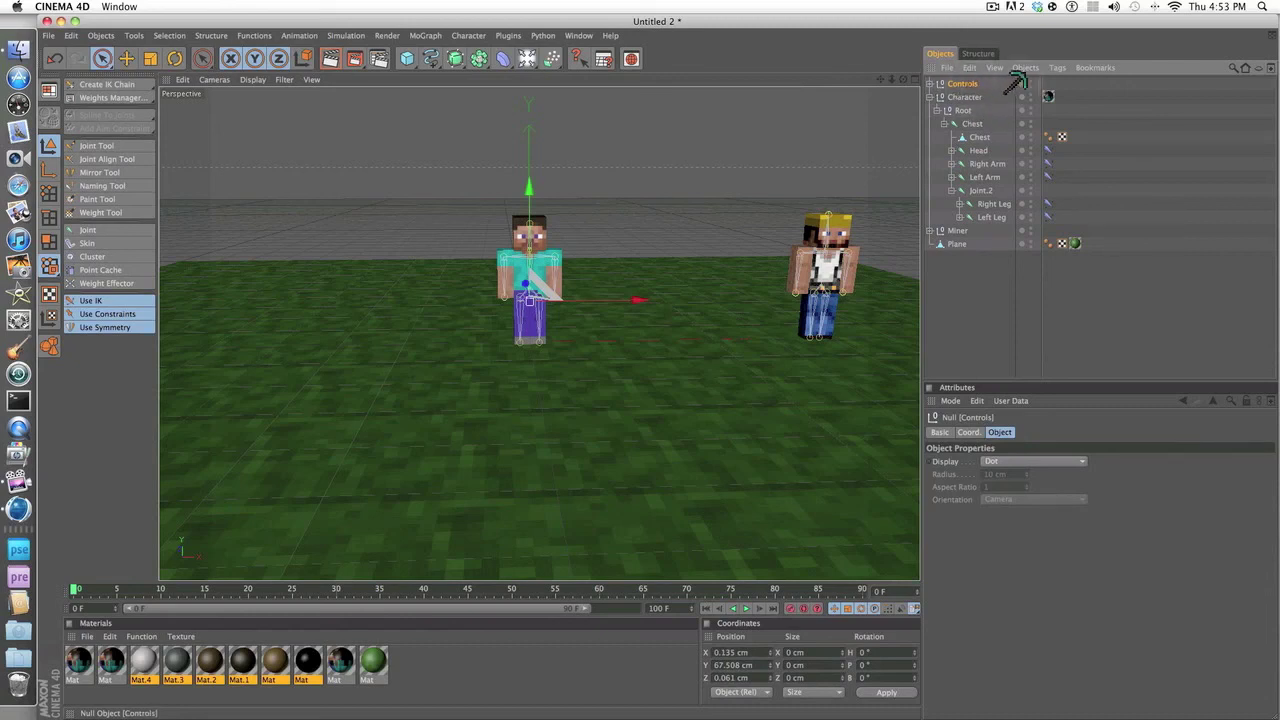
- Collapse the Root and Character hierarchies and make the Controls null a child of Character
left_click(972, 97)
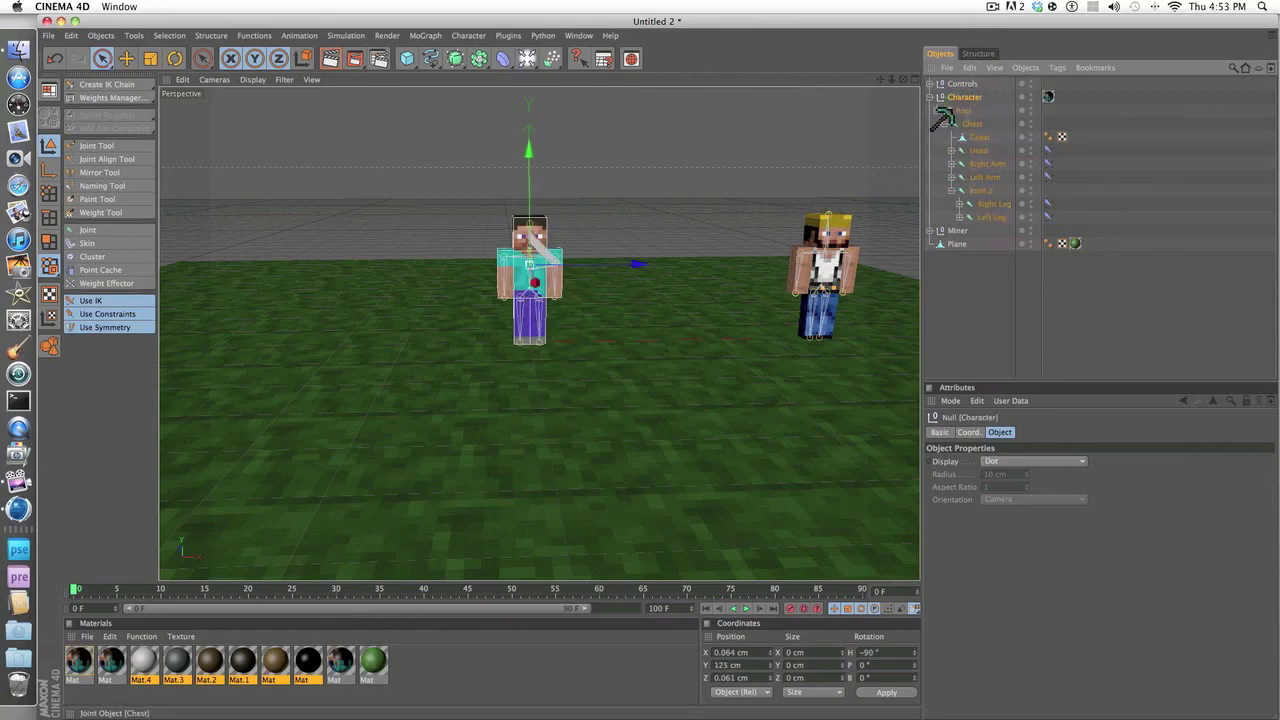
left_click(965, 84)
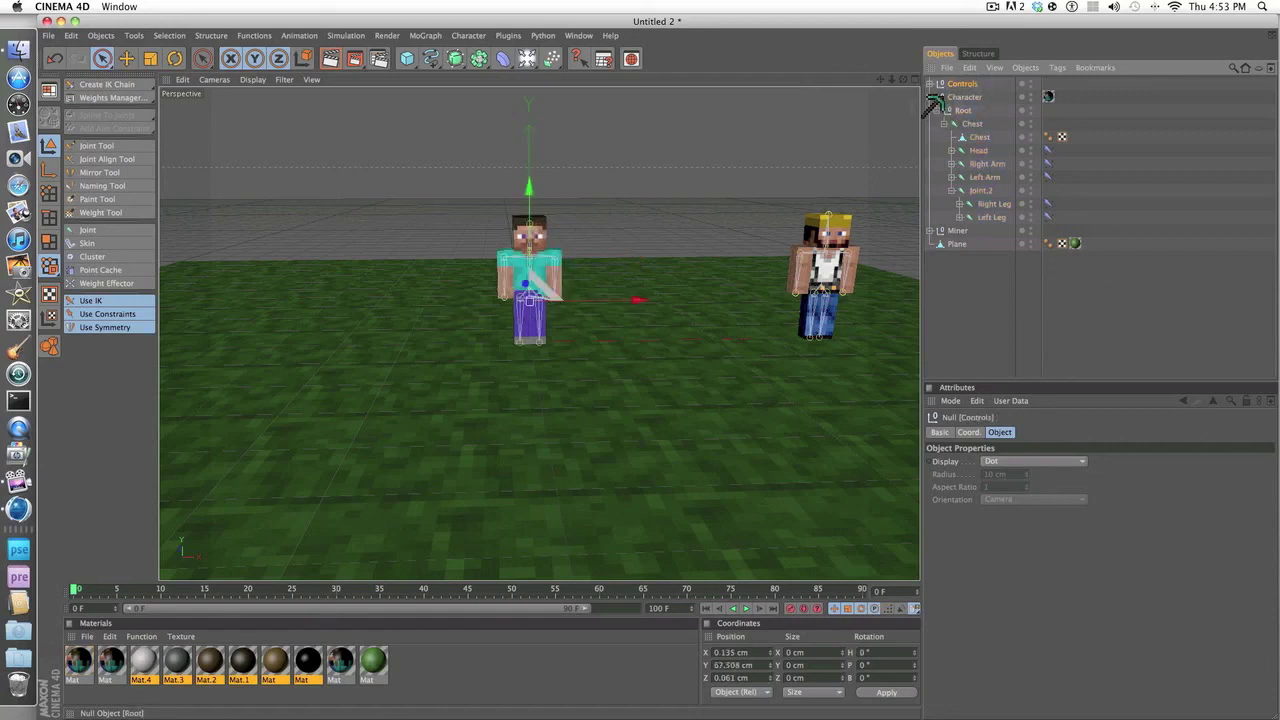
left_click(943, 110)
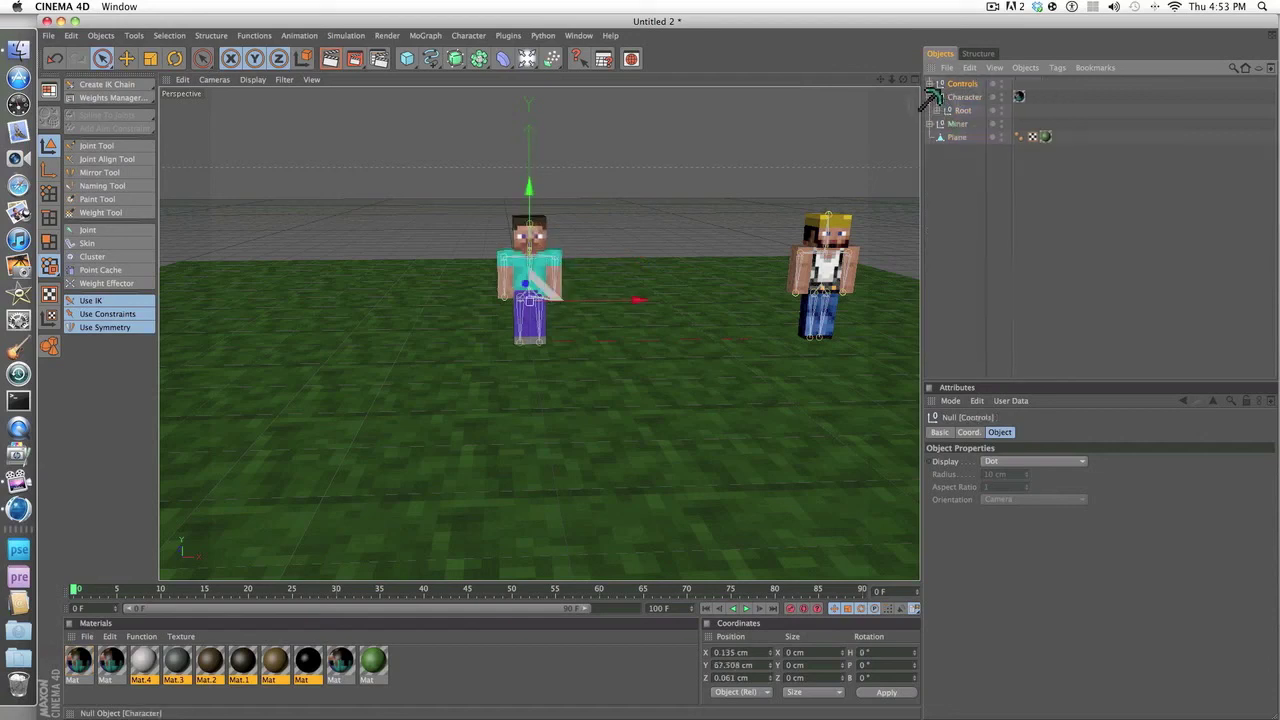
left_click(931, 97)
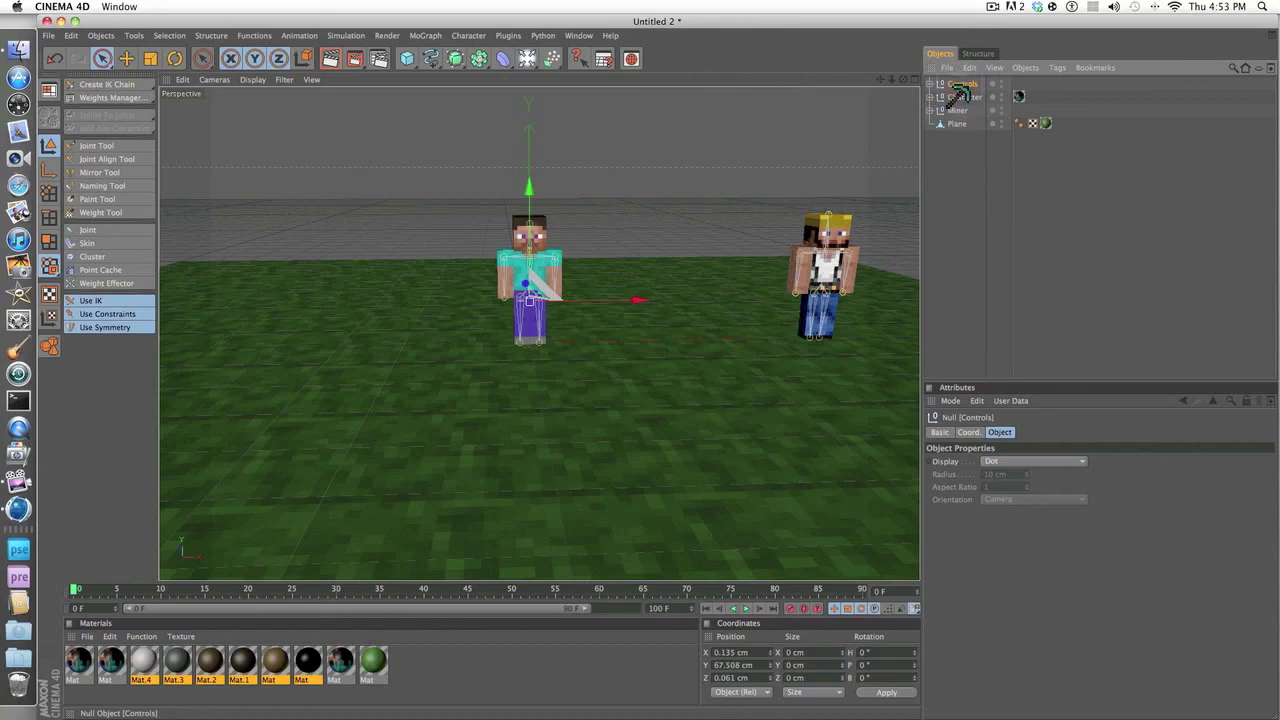
left_click_drag(958, 88, 962, 97)
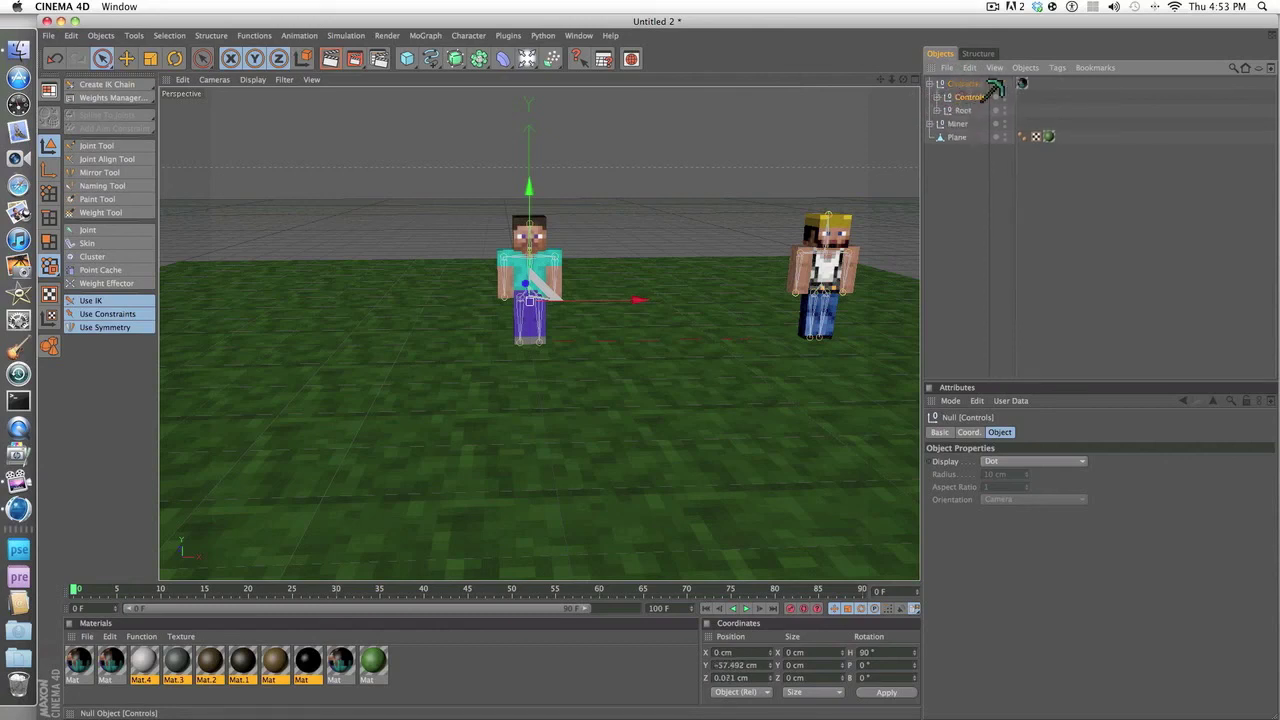
- Expand the Controls null and test the leg's IK by moving the Left Leg goal about 200 cm along X
left_click(941, 110)
left_click(941, 110)
left_click(937, 97)
left_click(972, 110)
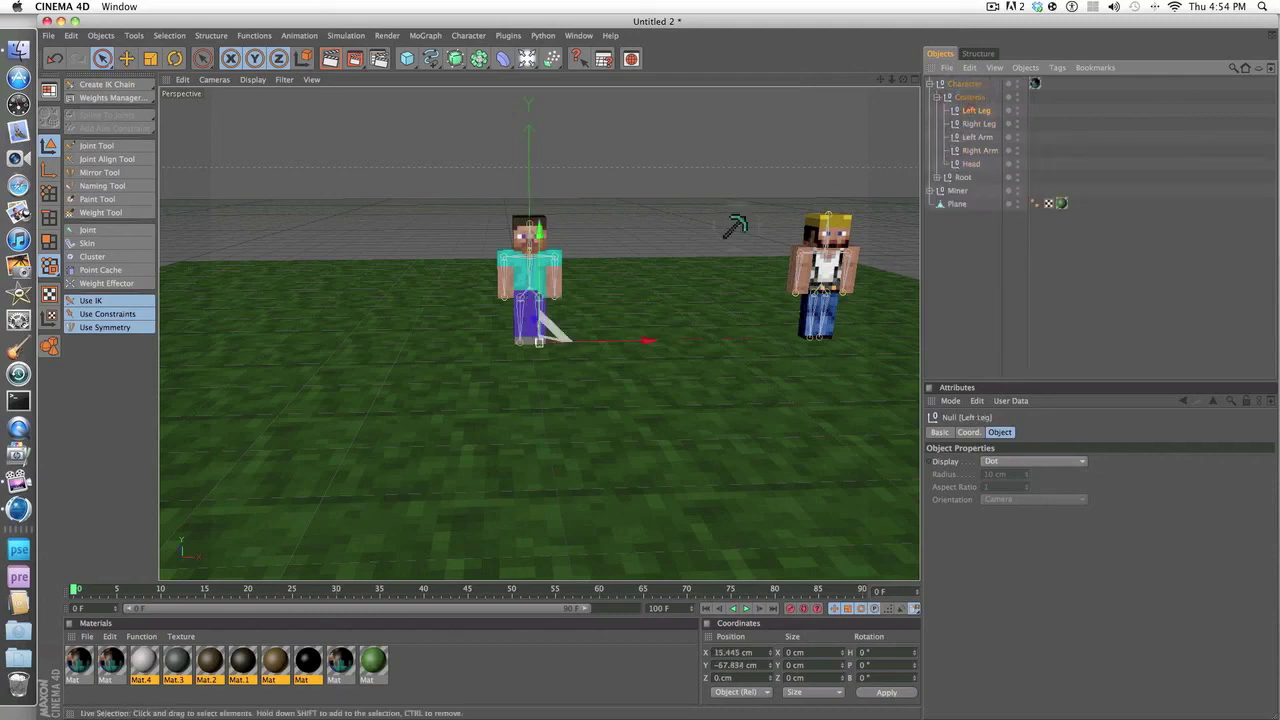
left_click_drag(610, 333, 700, 340)
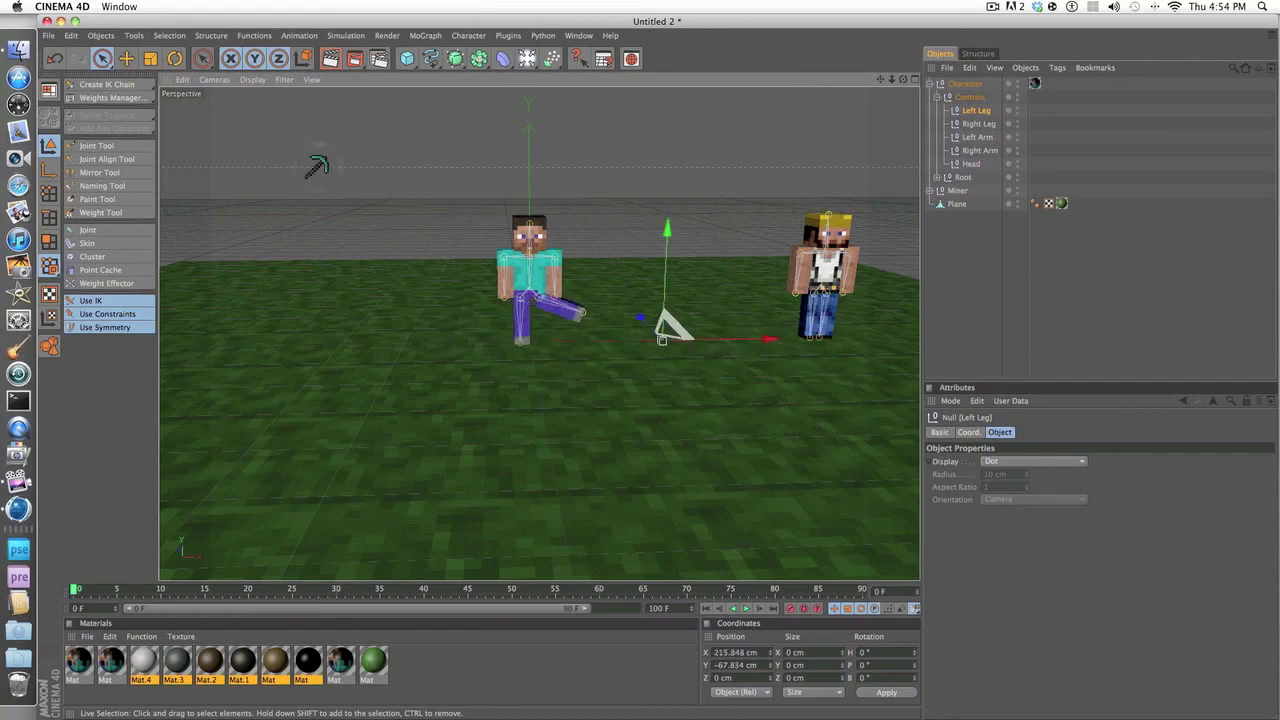
- Undo the Left Leg goal's move and deselect everything
left_click(55, 58)
left_click(565, 150)
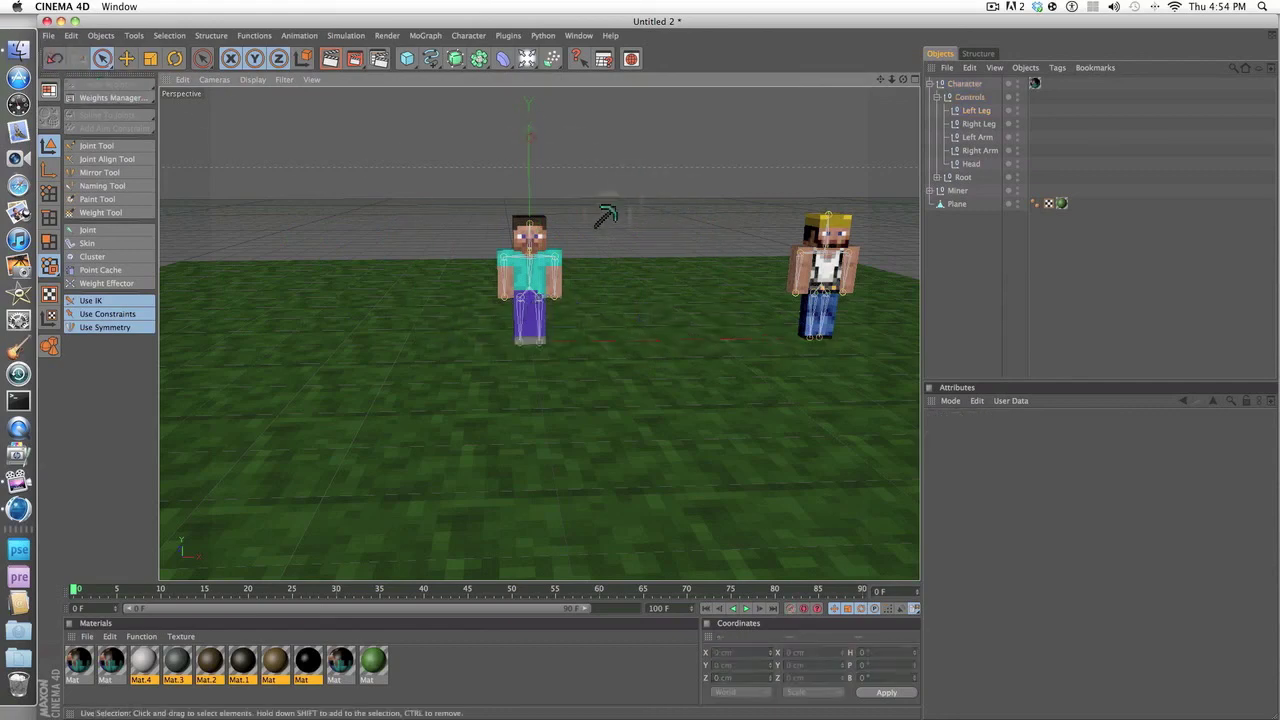
left_click_drag(607, 215, 575, 212, "alt")
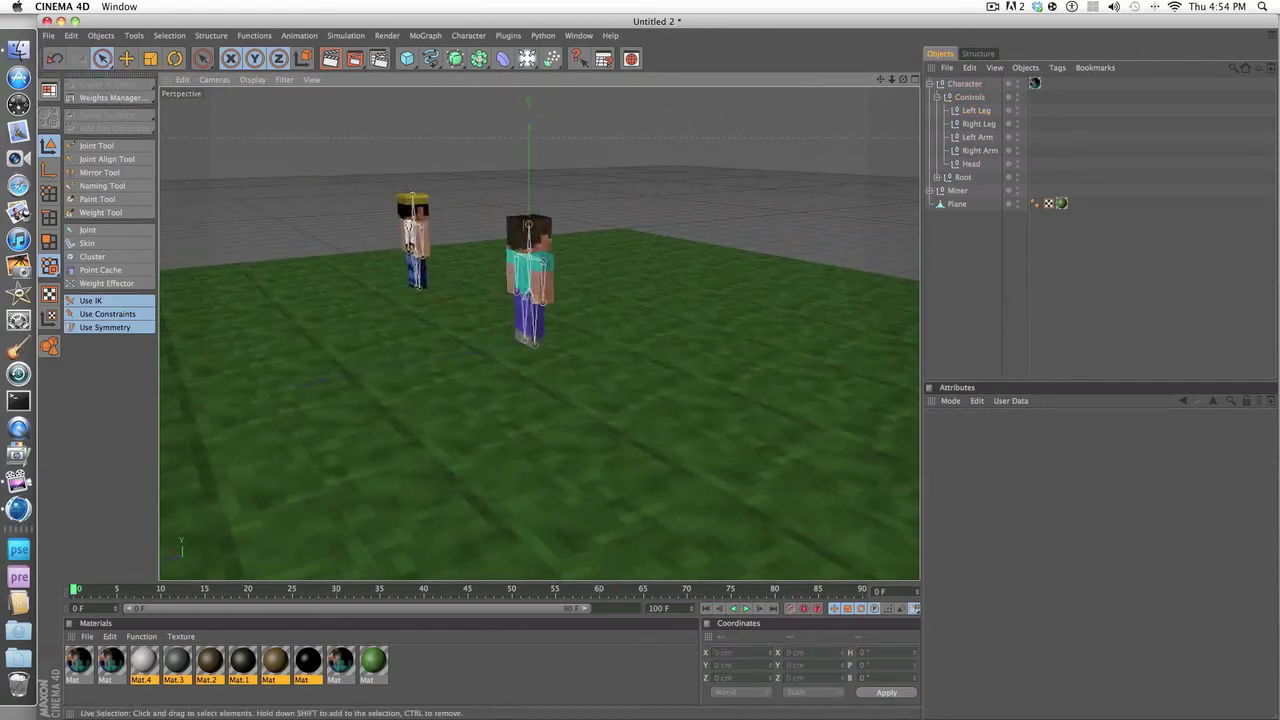
left_click_drag(540, 330, 530, 235, "alt")
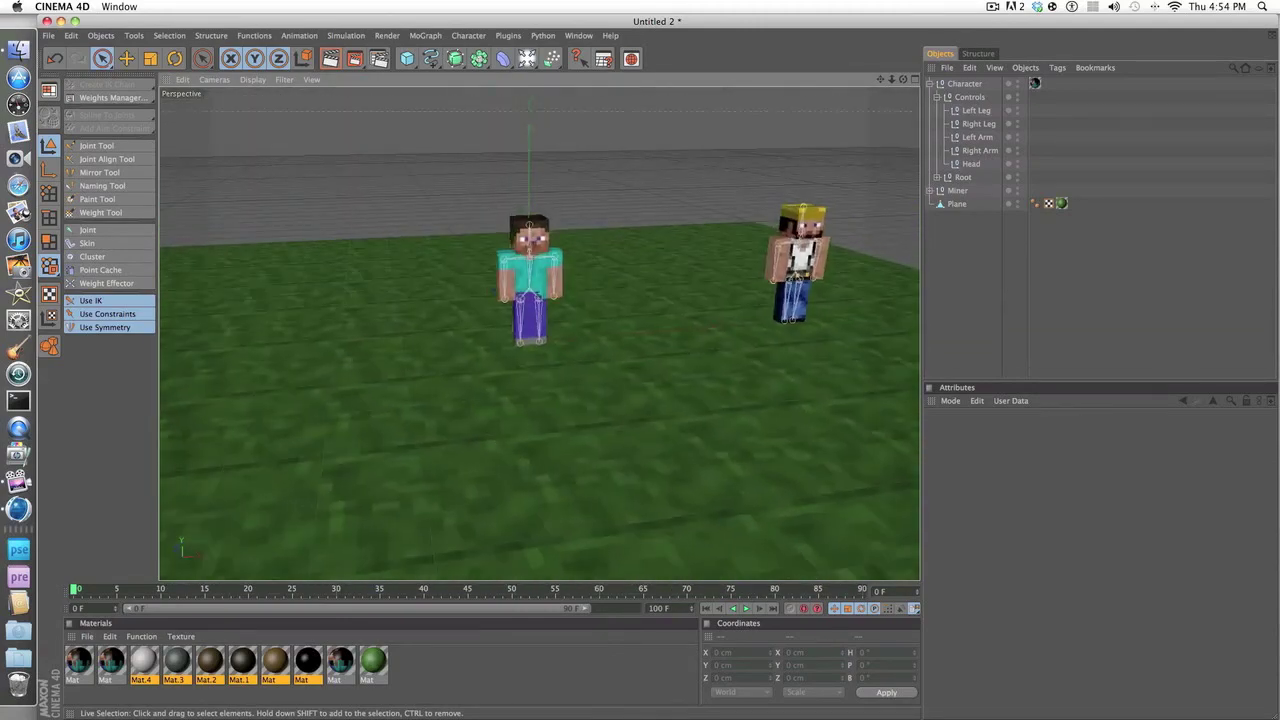